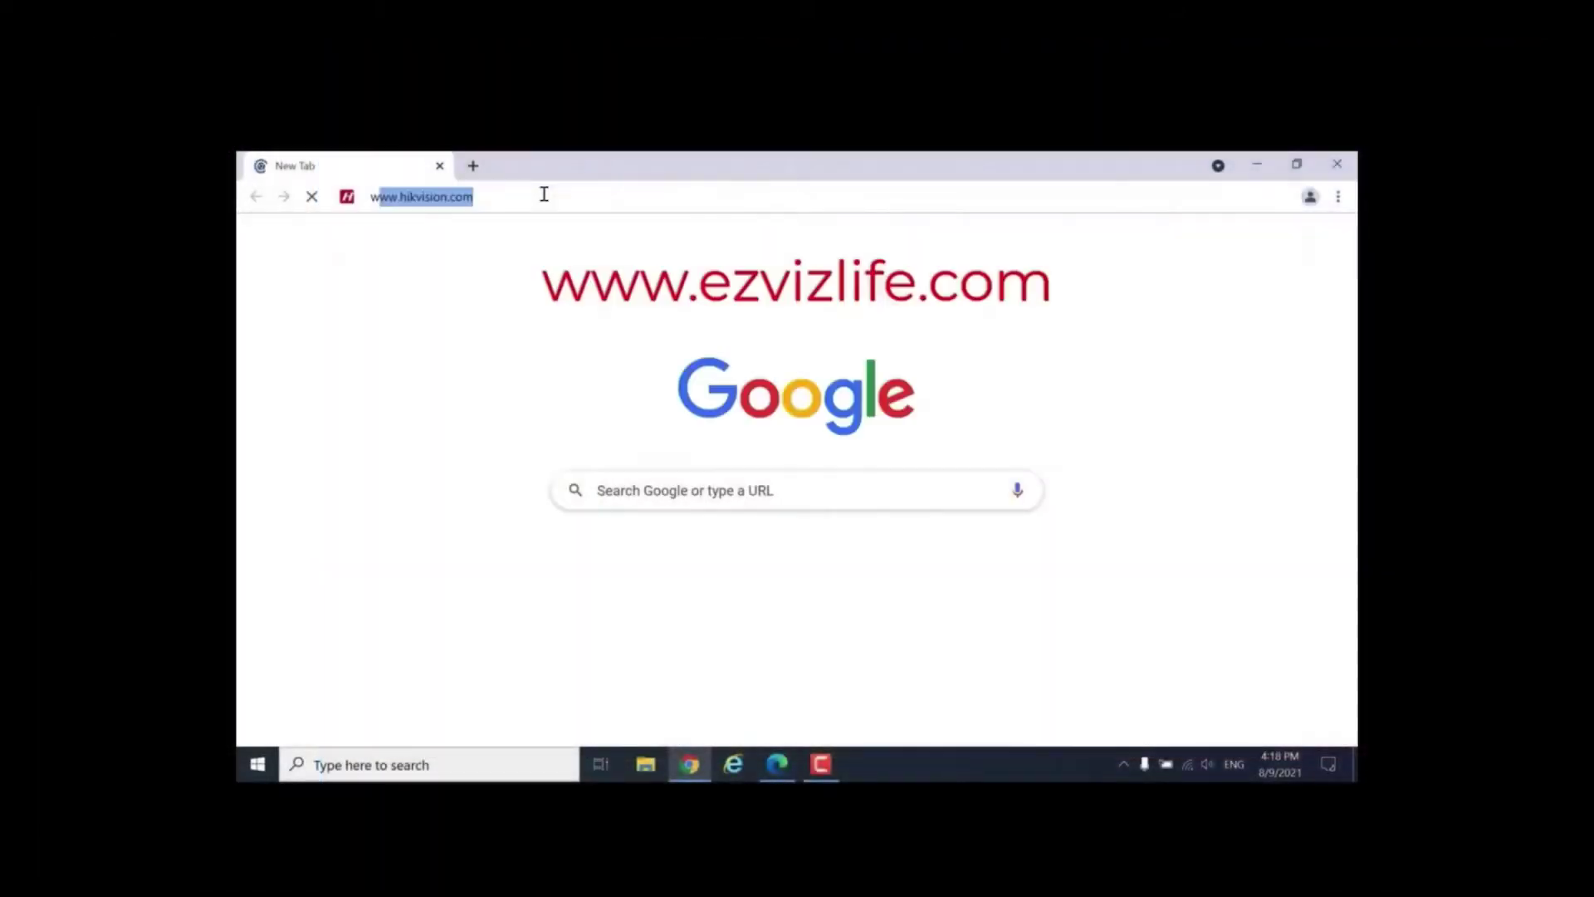
type("www.")
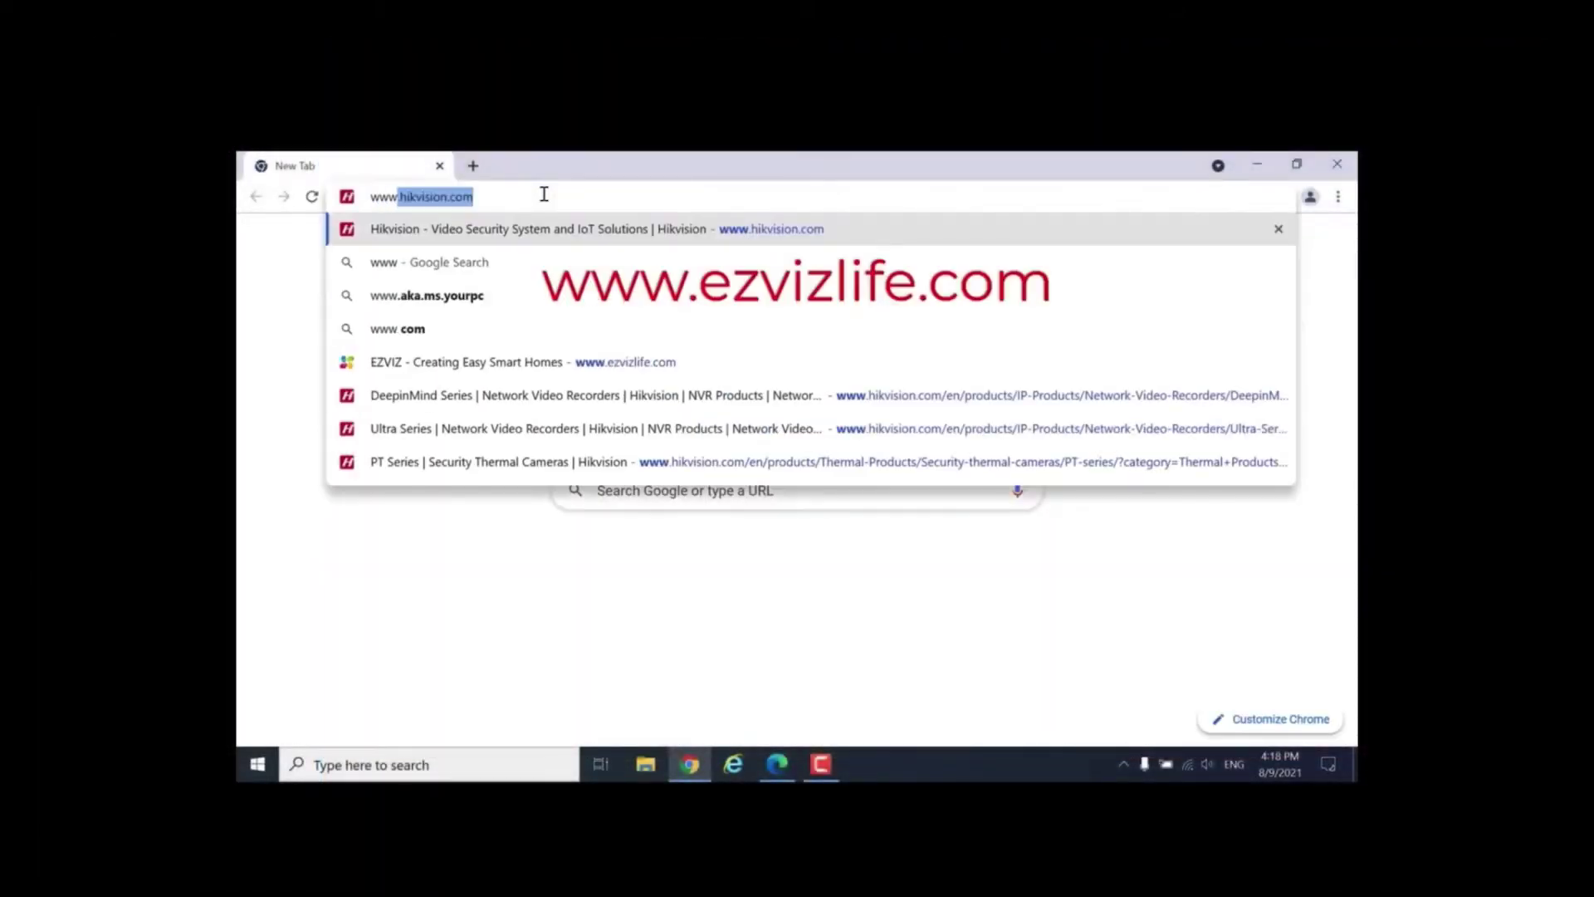
type("ezvizlife.com")
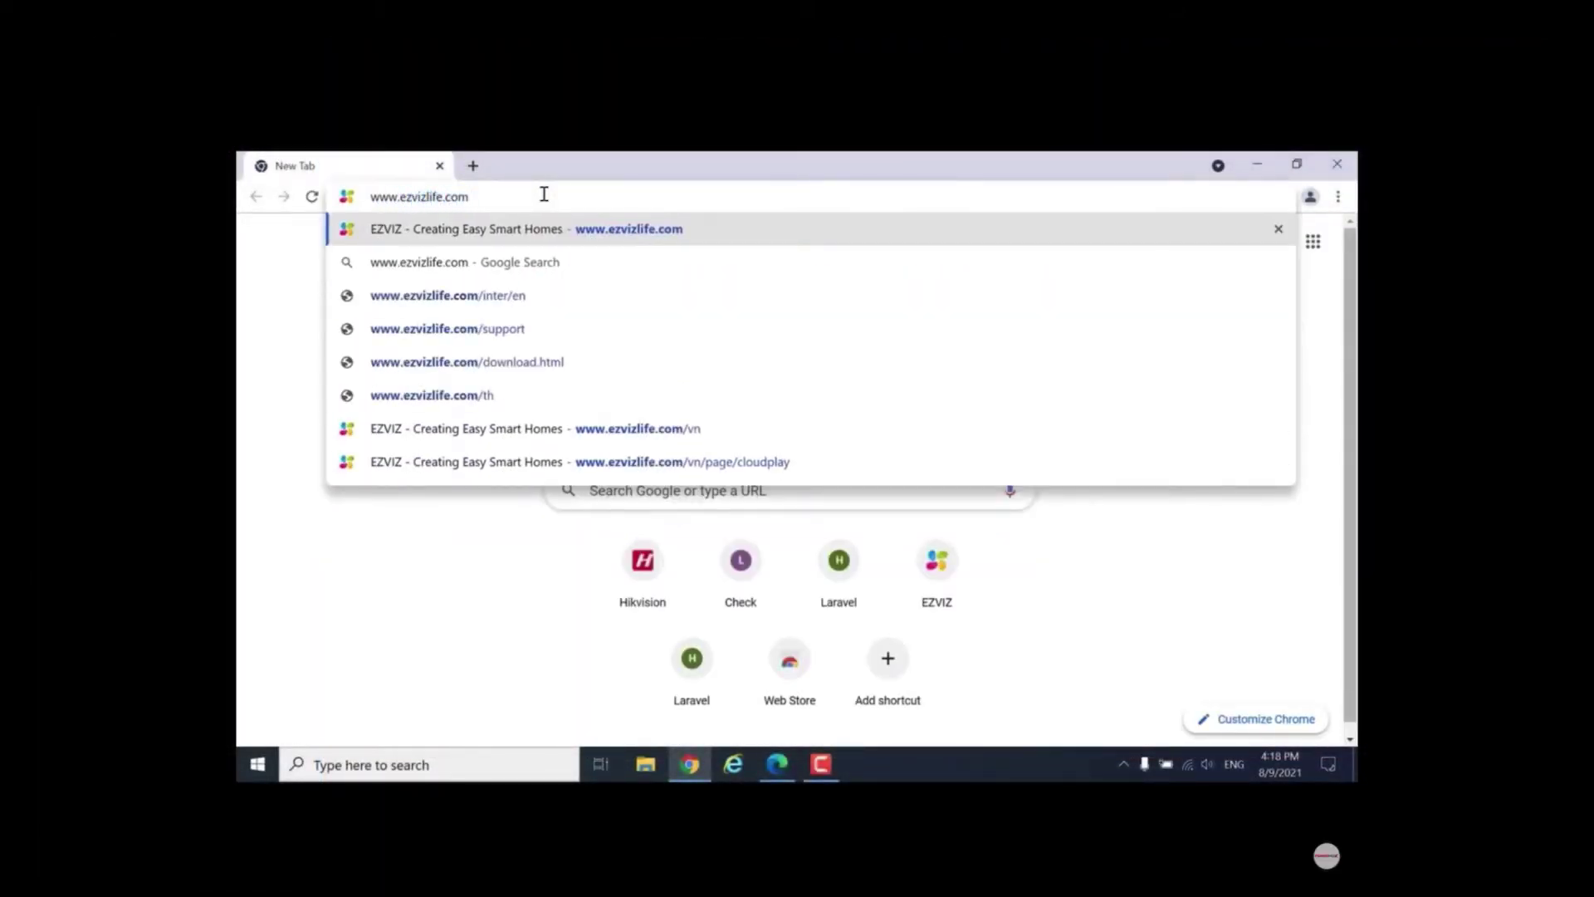
key("Return")
mouse_move(1186, 281)
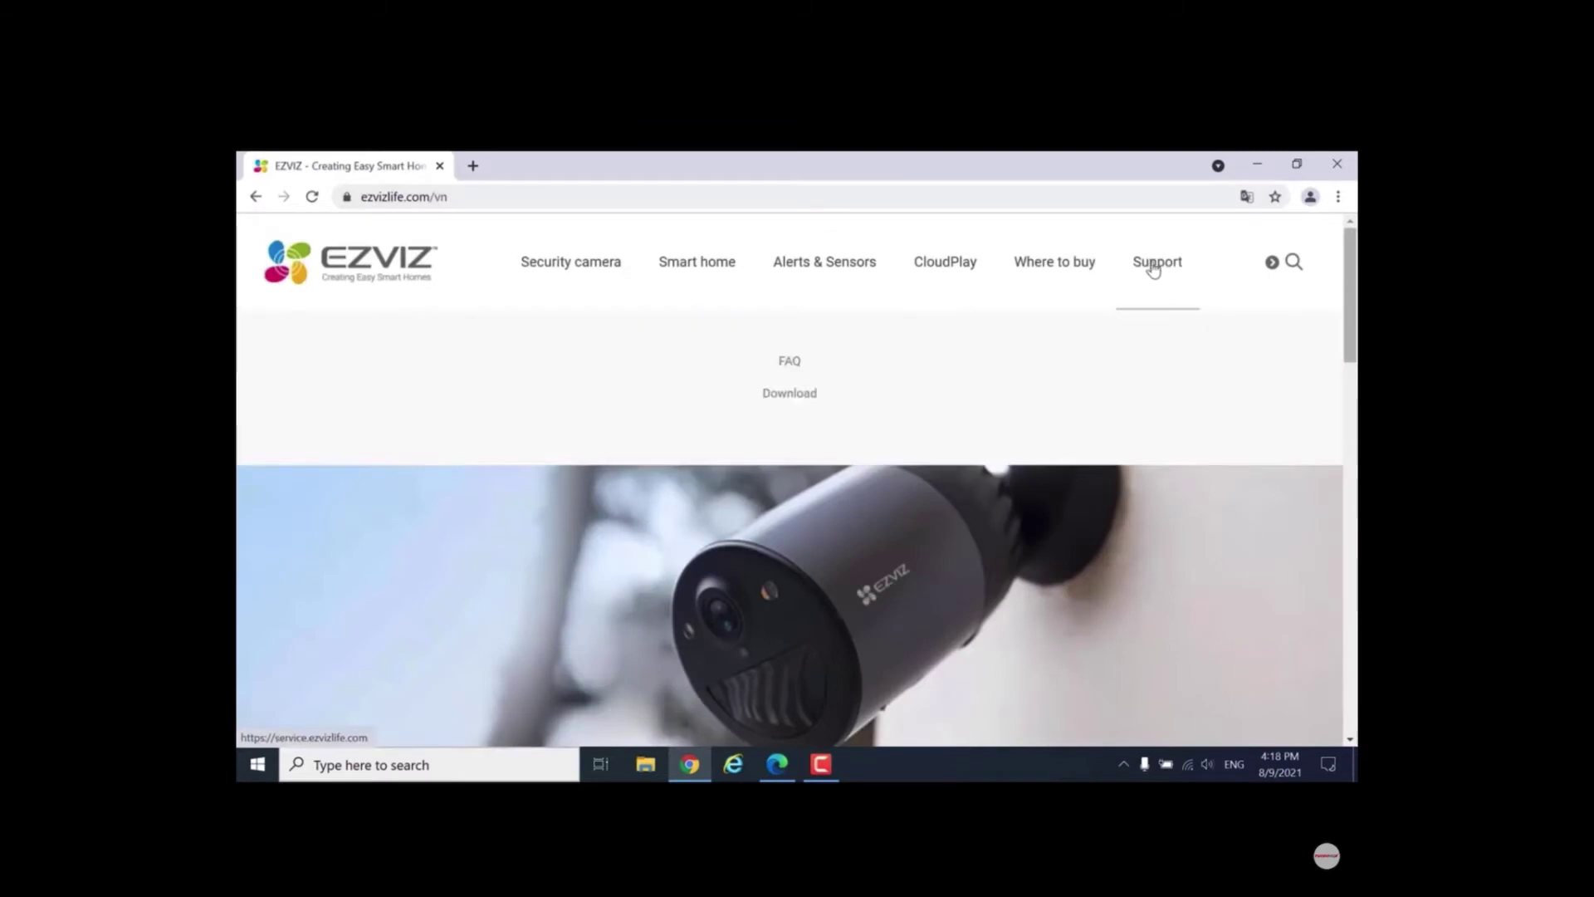
left_click(789, 398)
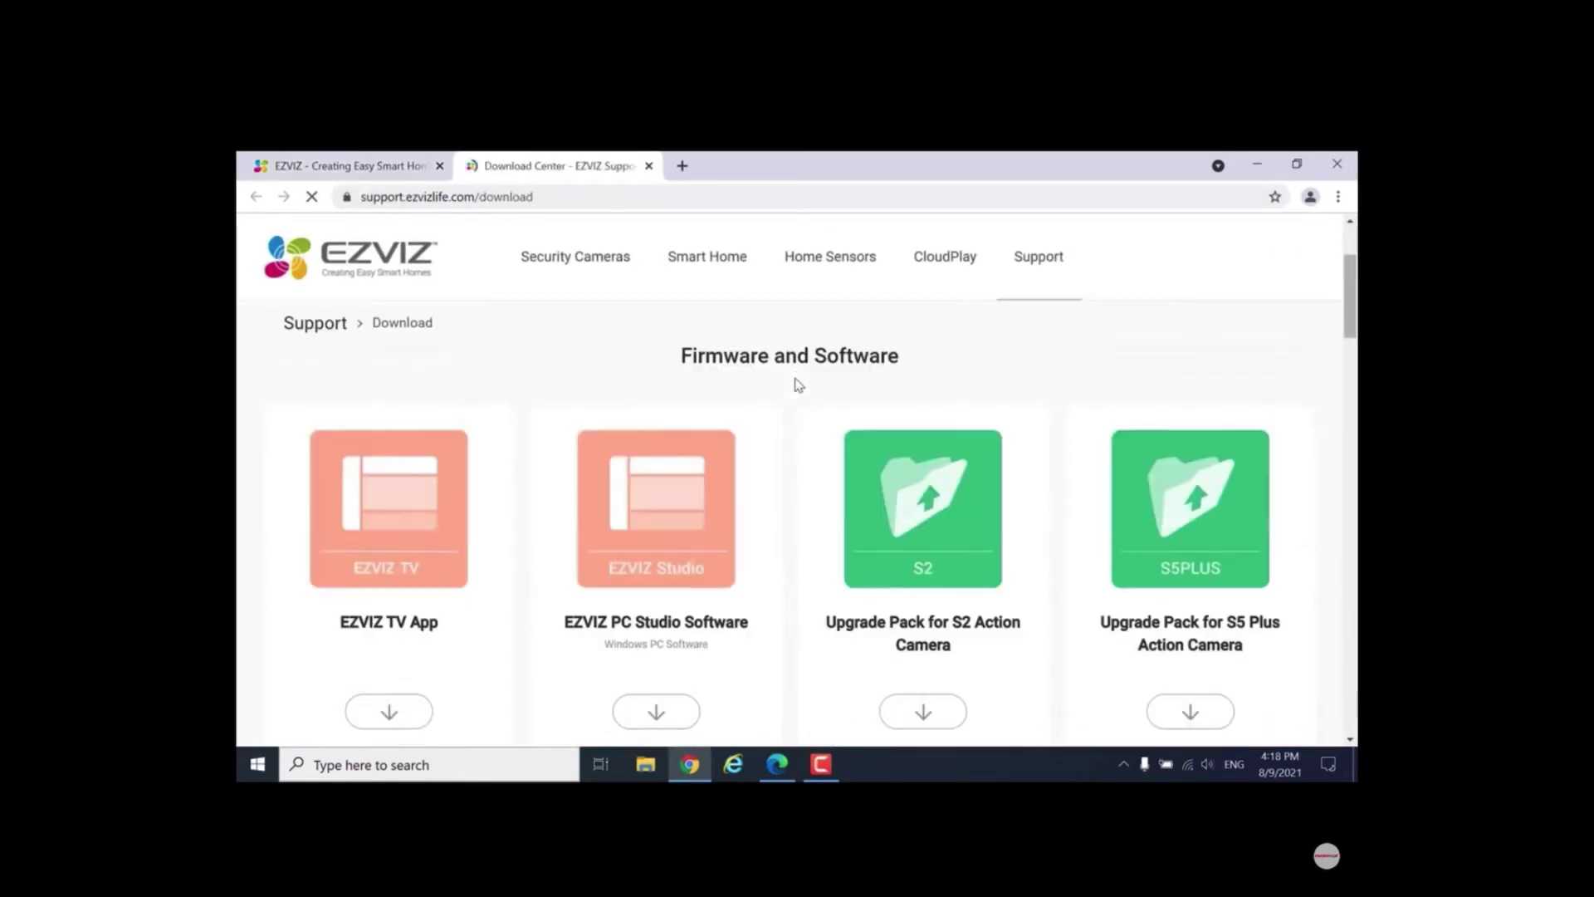
scroll(798, 384, "down", 2)
scroll(699, 523, "up", 1)
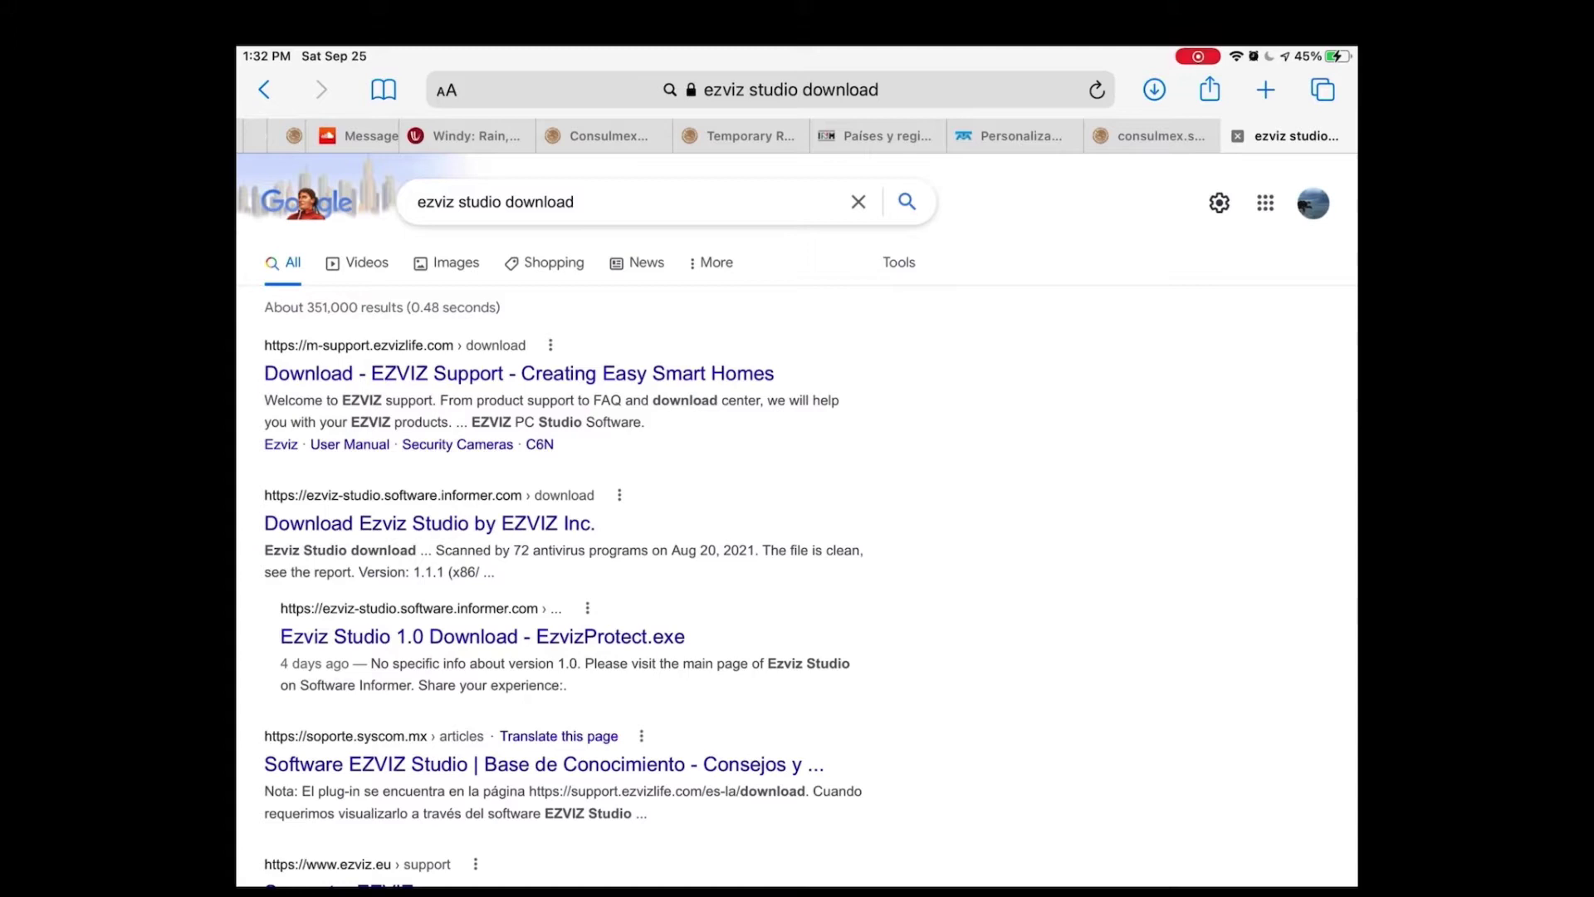
left_click(519, 373)
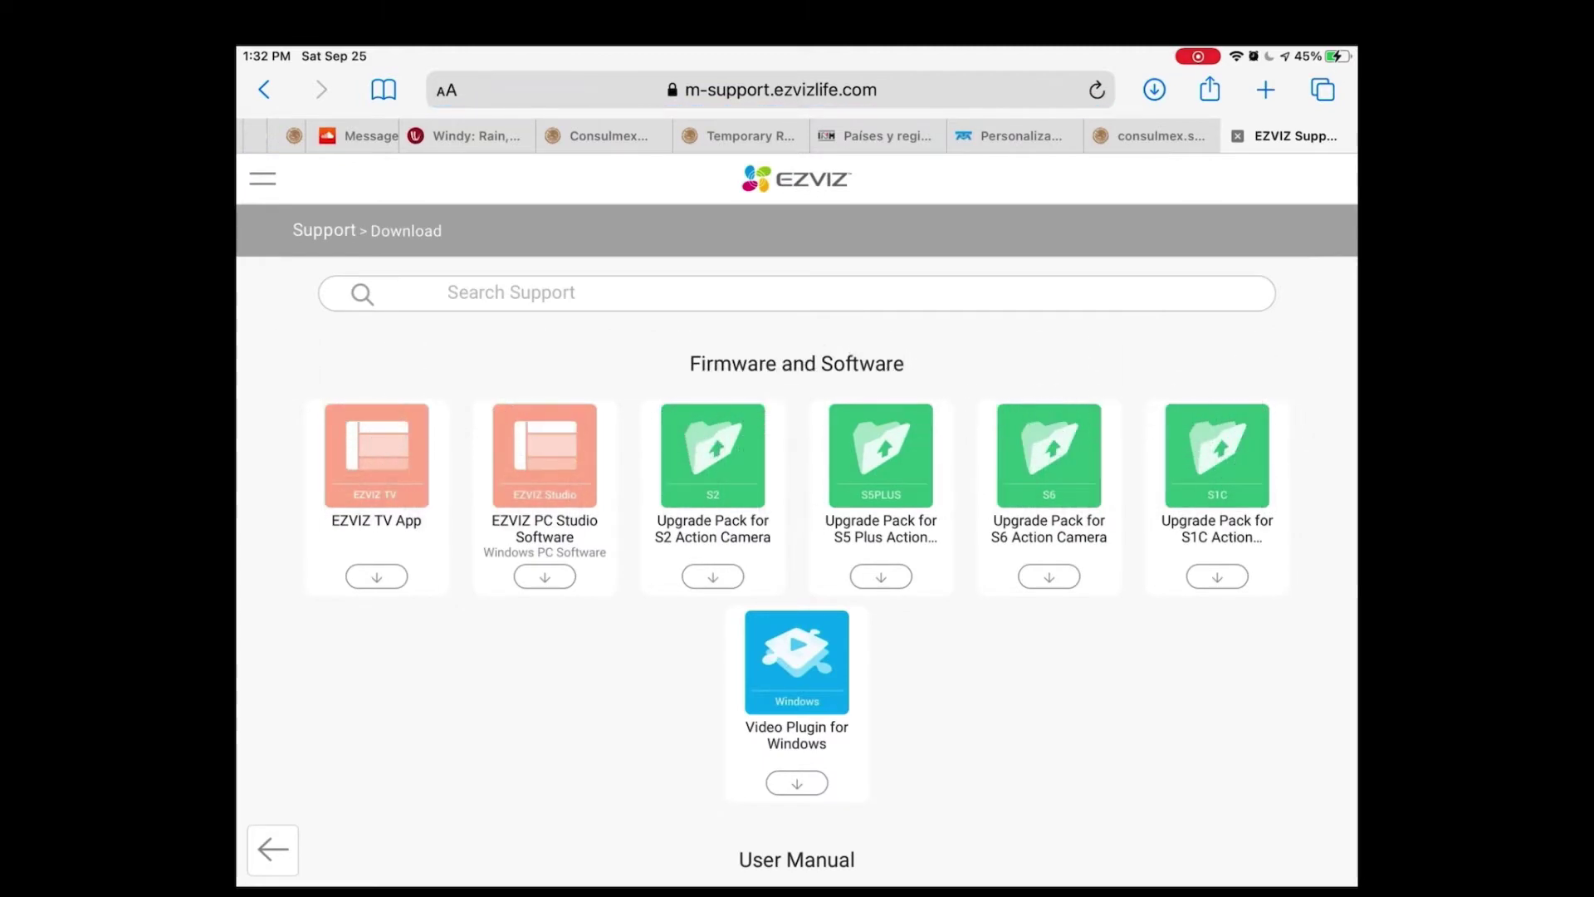
left_click(544, 576)
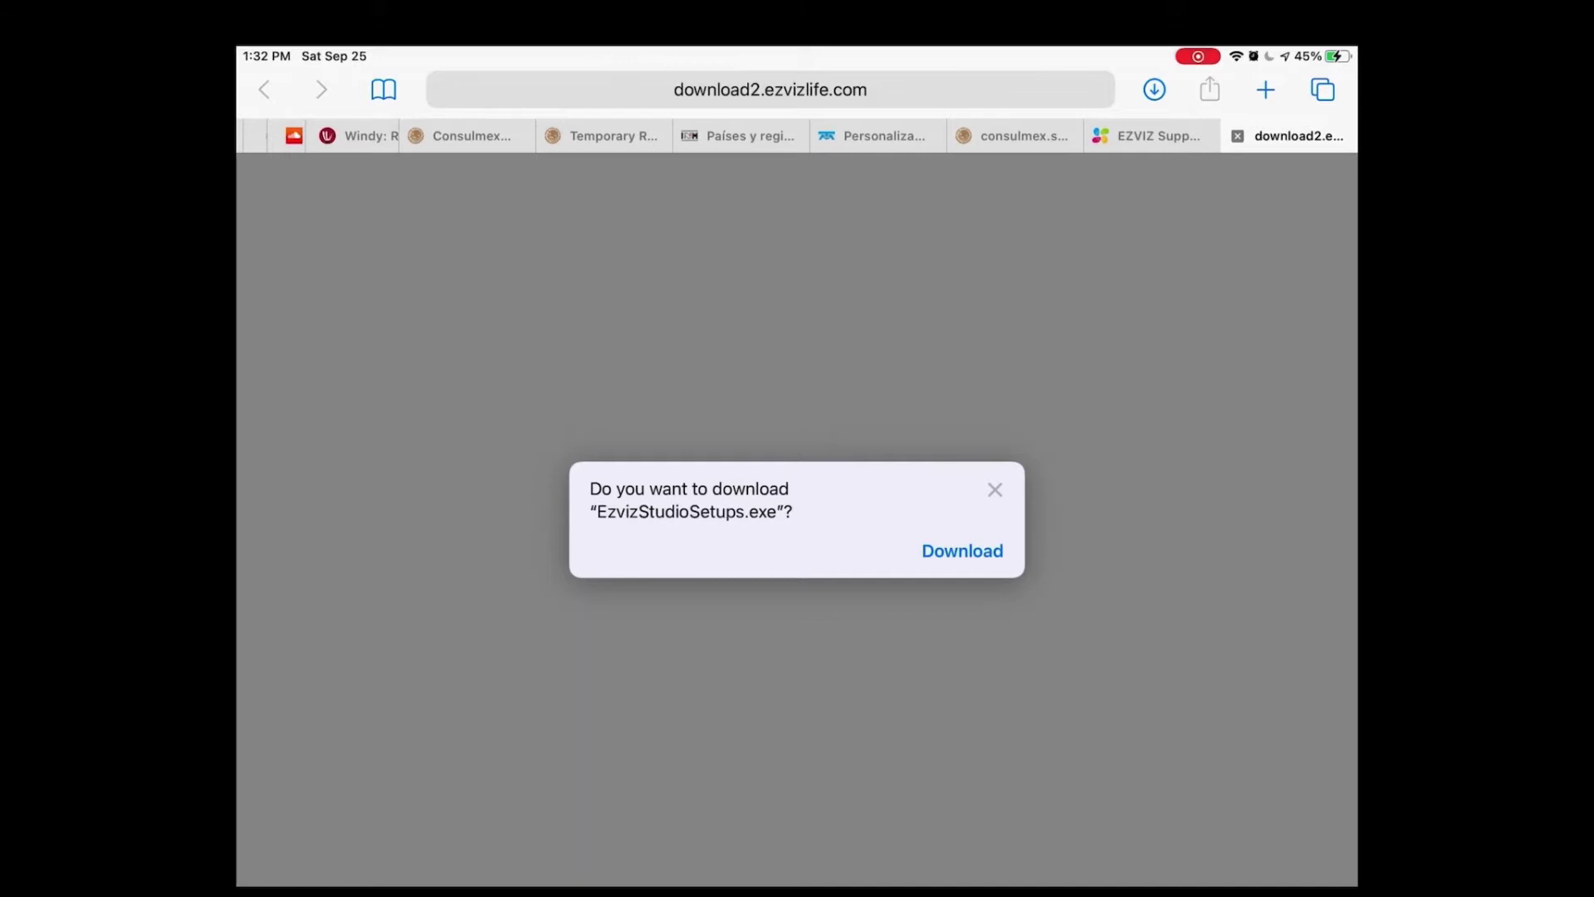
left_click(994, 489)
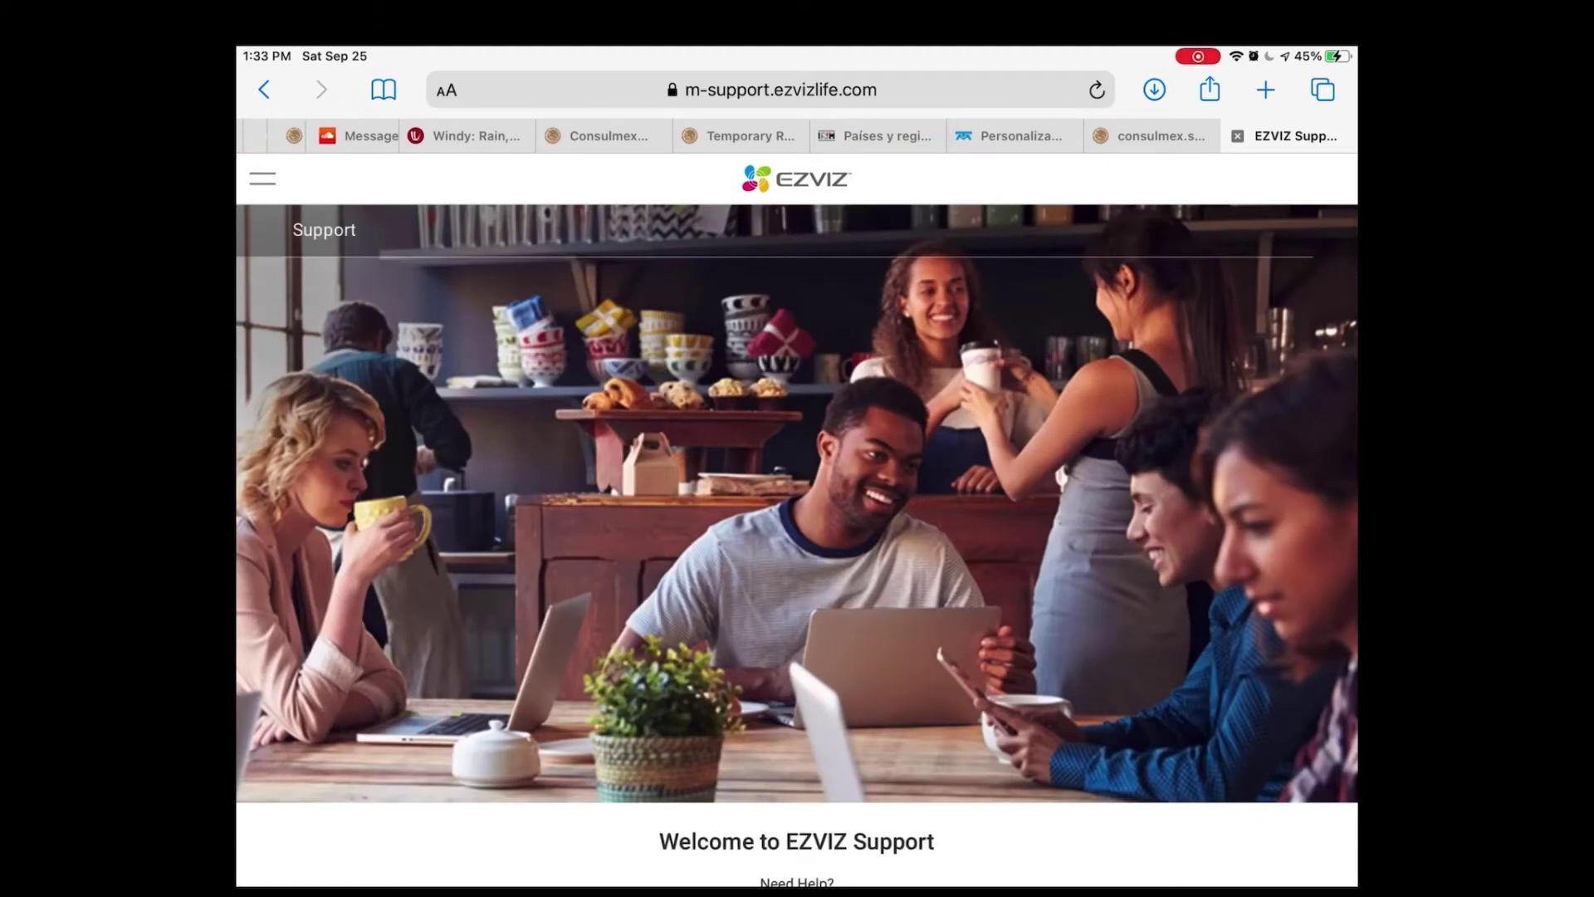
left_click(263, 178)
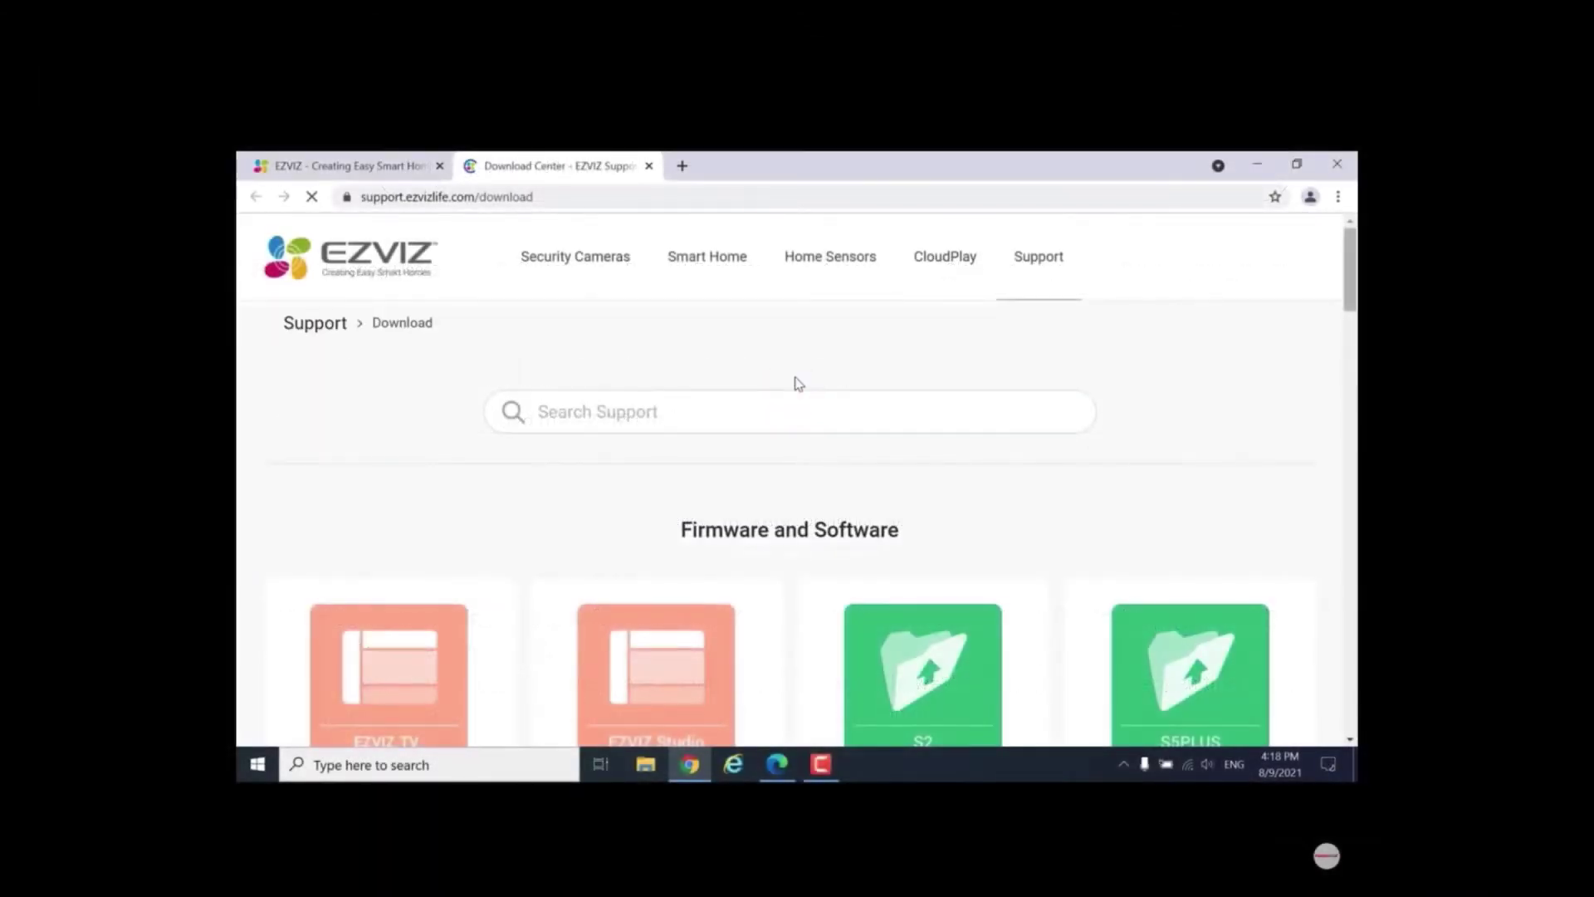
- Download the EZVIZ PC Studio Software for Windows from the Firmware and Software section
scroll(795, 384, "down", 3)
scroll(795, 384, "down", 1)
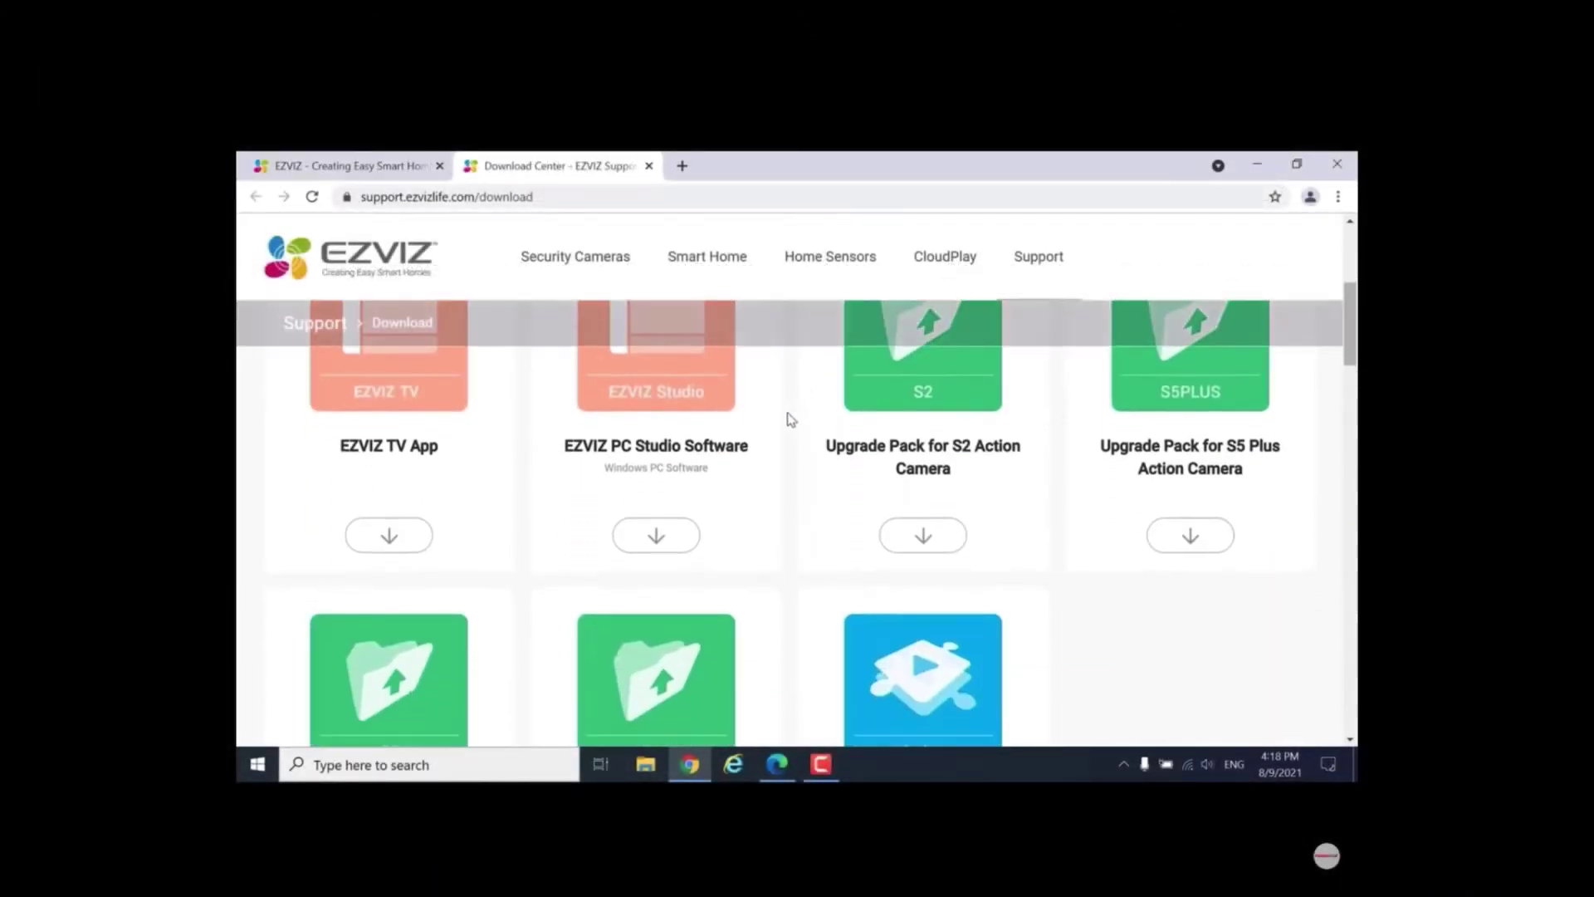
scroll(705, 534, "up", 1)
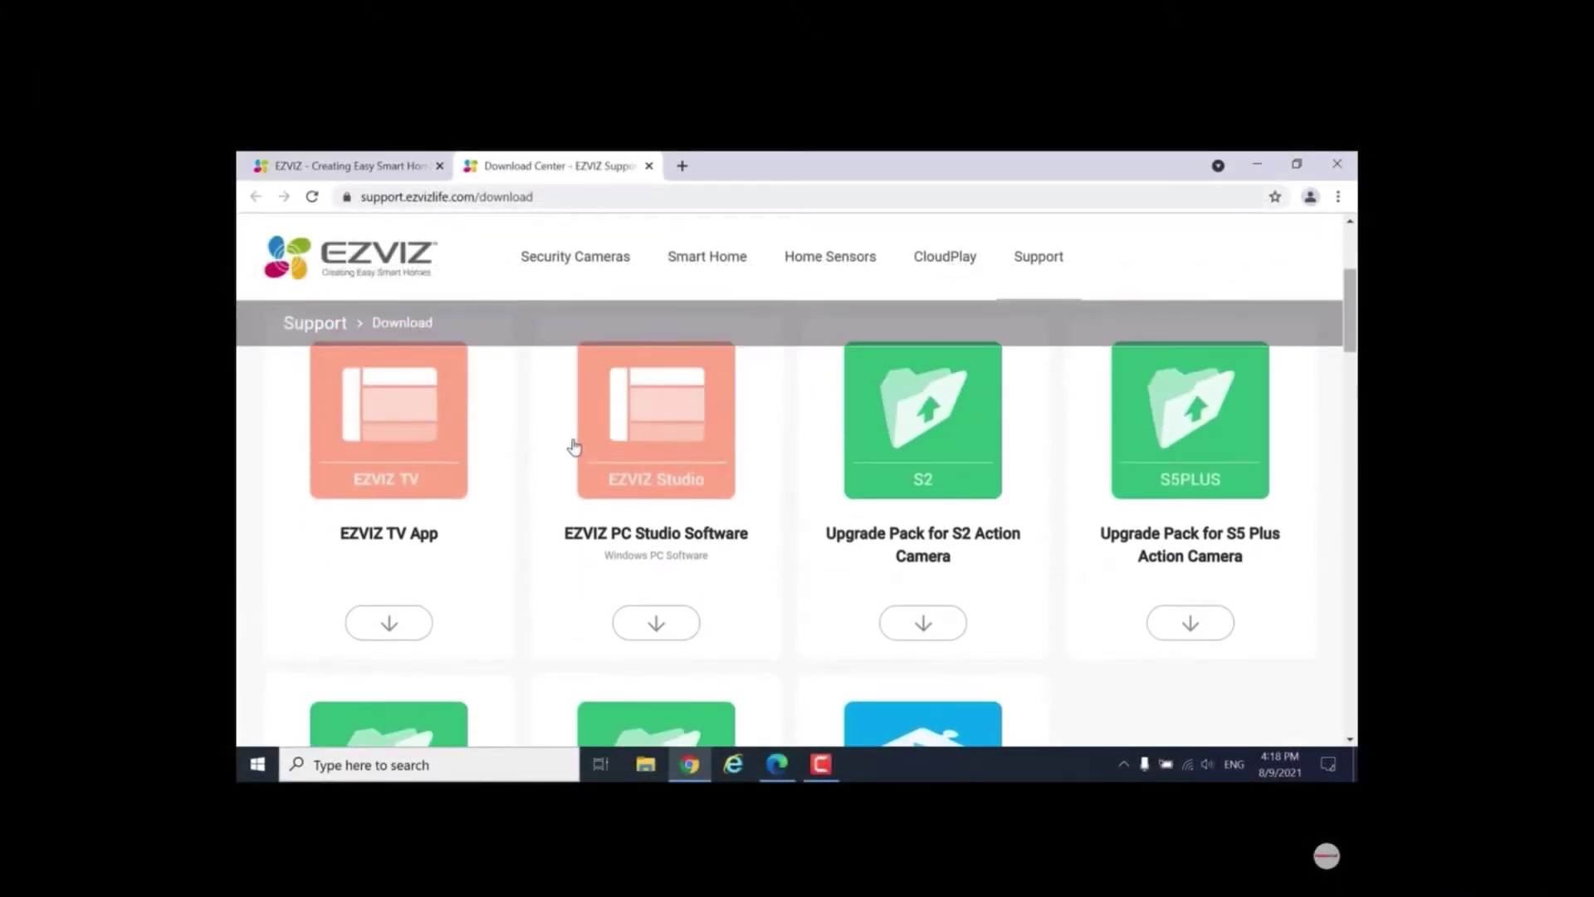
left_click(655, 623)
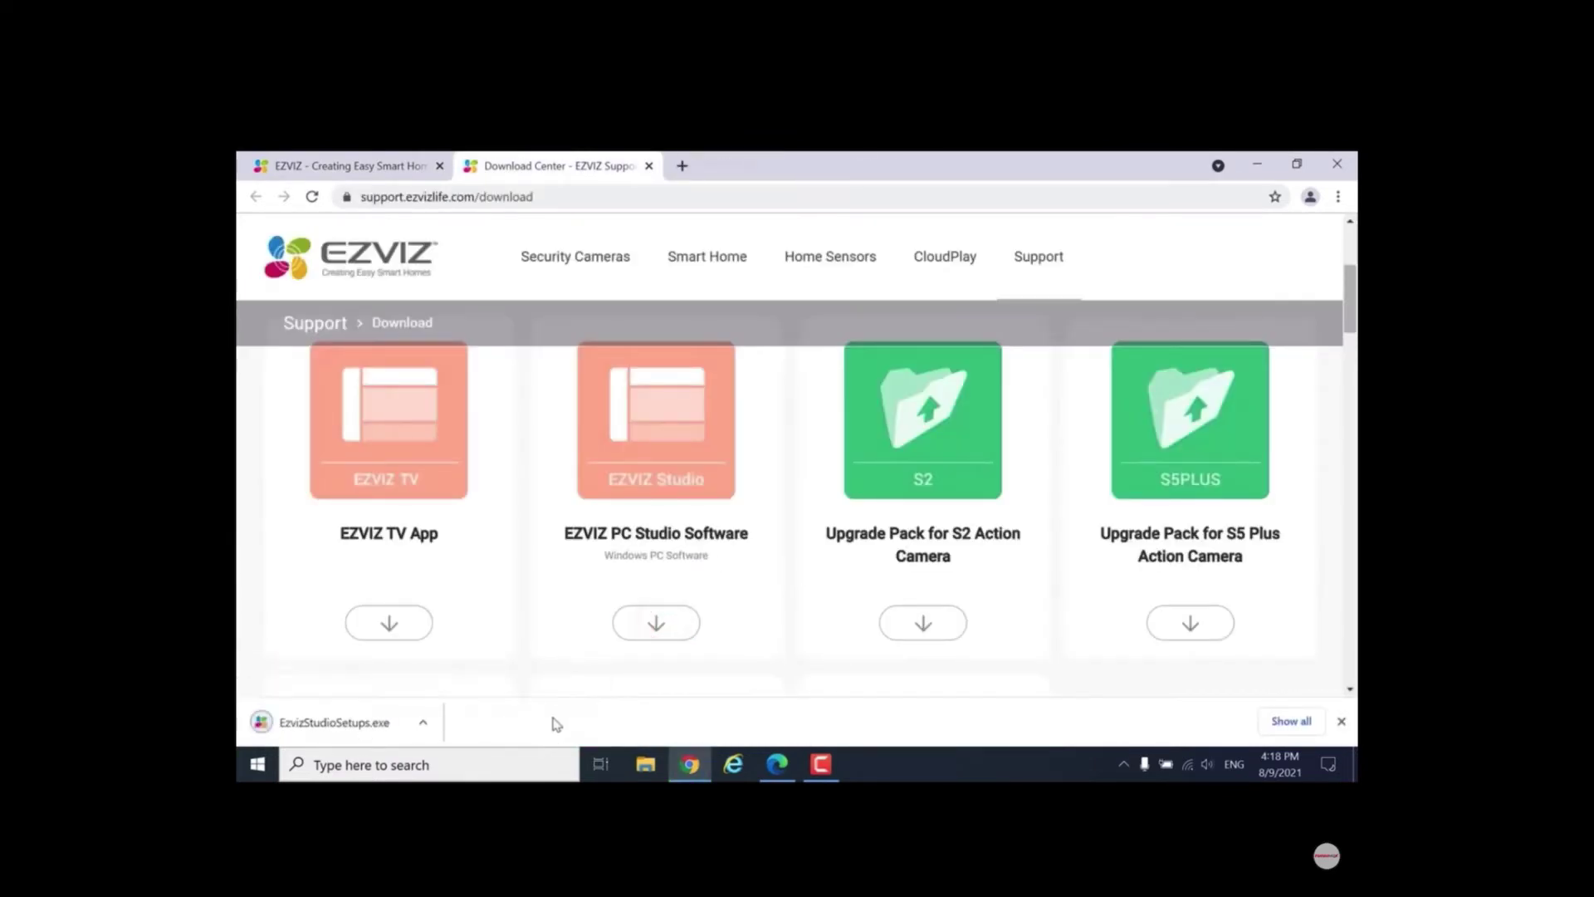
- Show the downloaded EzvizStudioSetups file in its folder and launch the installer, minimizing the browser and folder windows
left_click(421, 726)
left_click(464, 664)
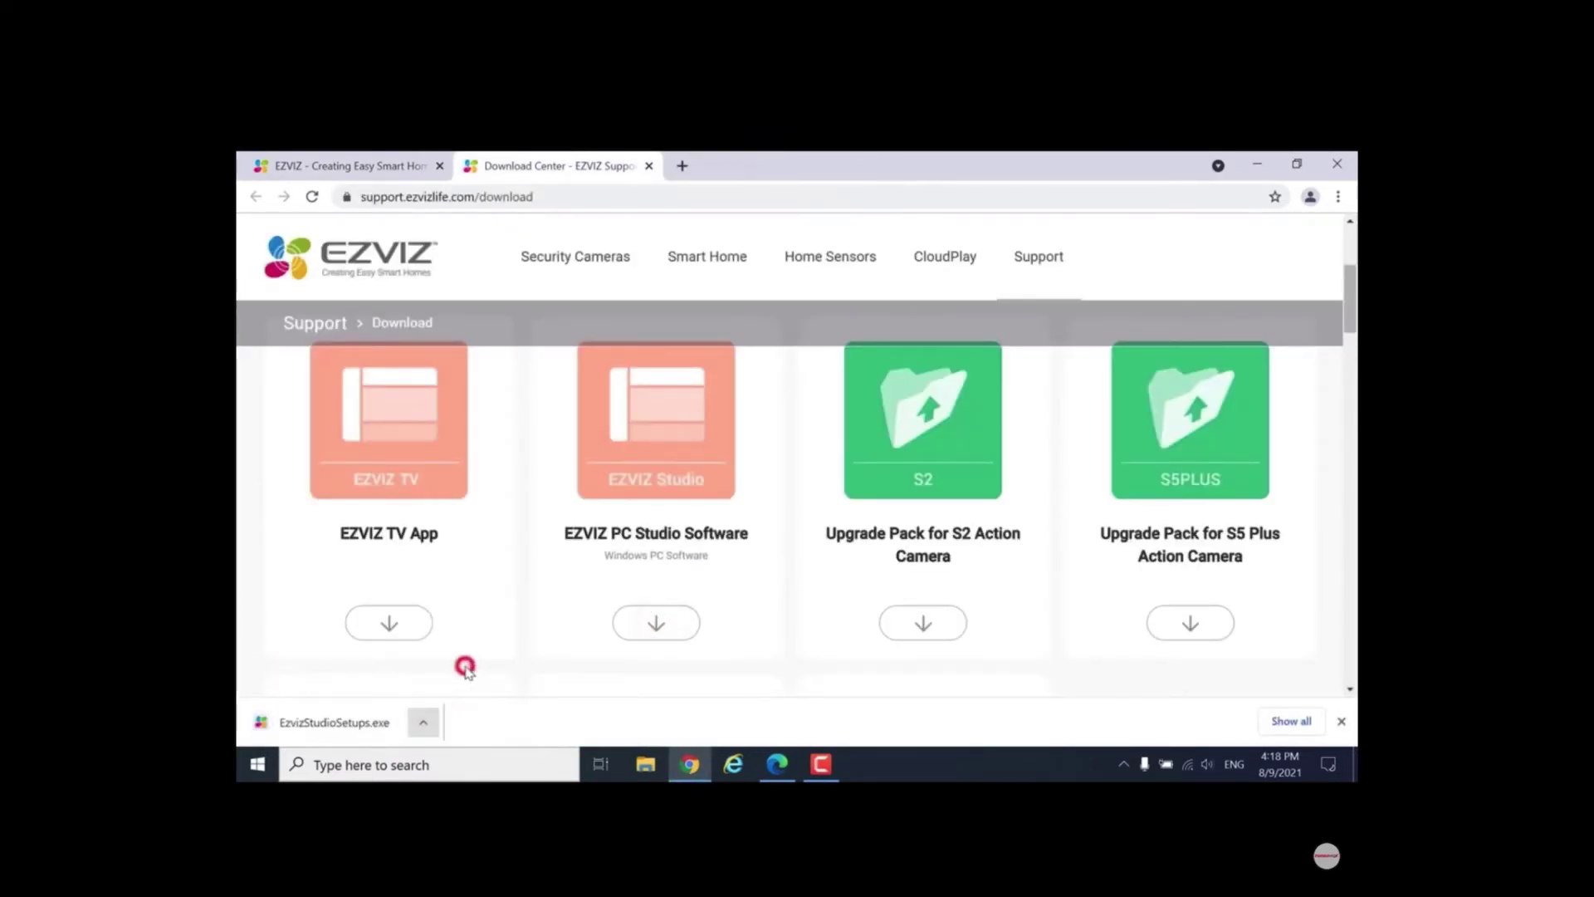
left_click(1257, 164)
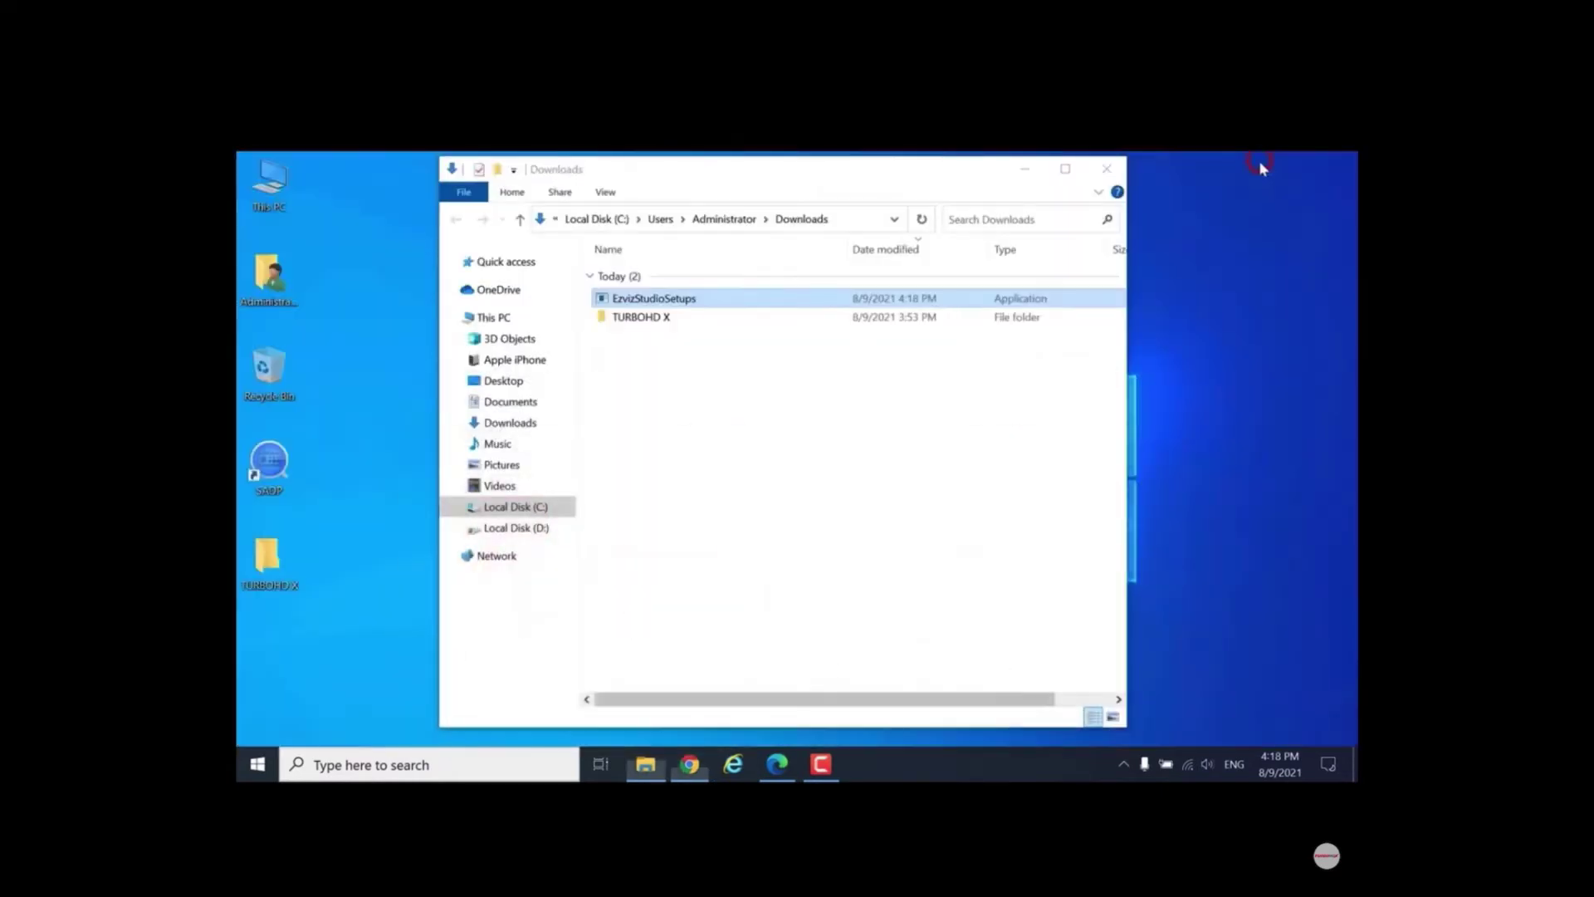
left_click(938, 447)
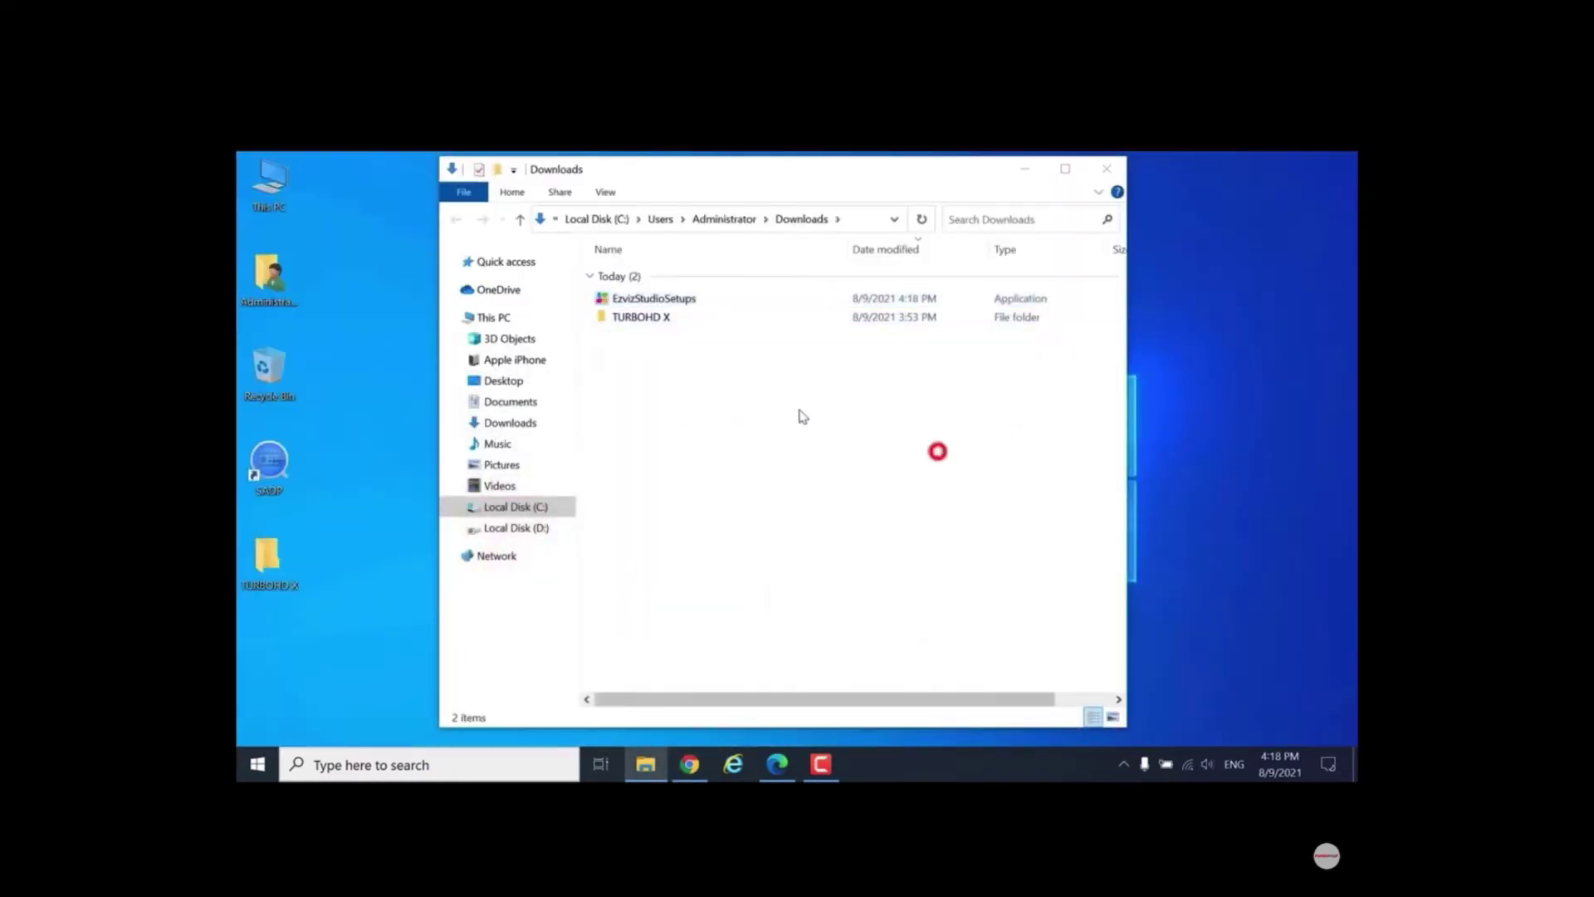
left_click(654, 304)
right_click(654, 307)
left_click(691, 293)
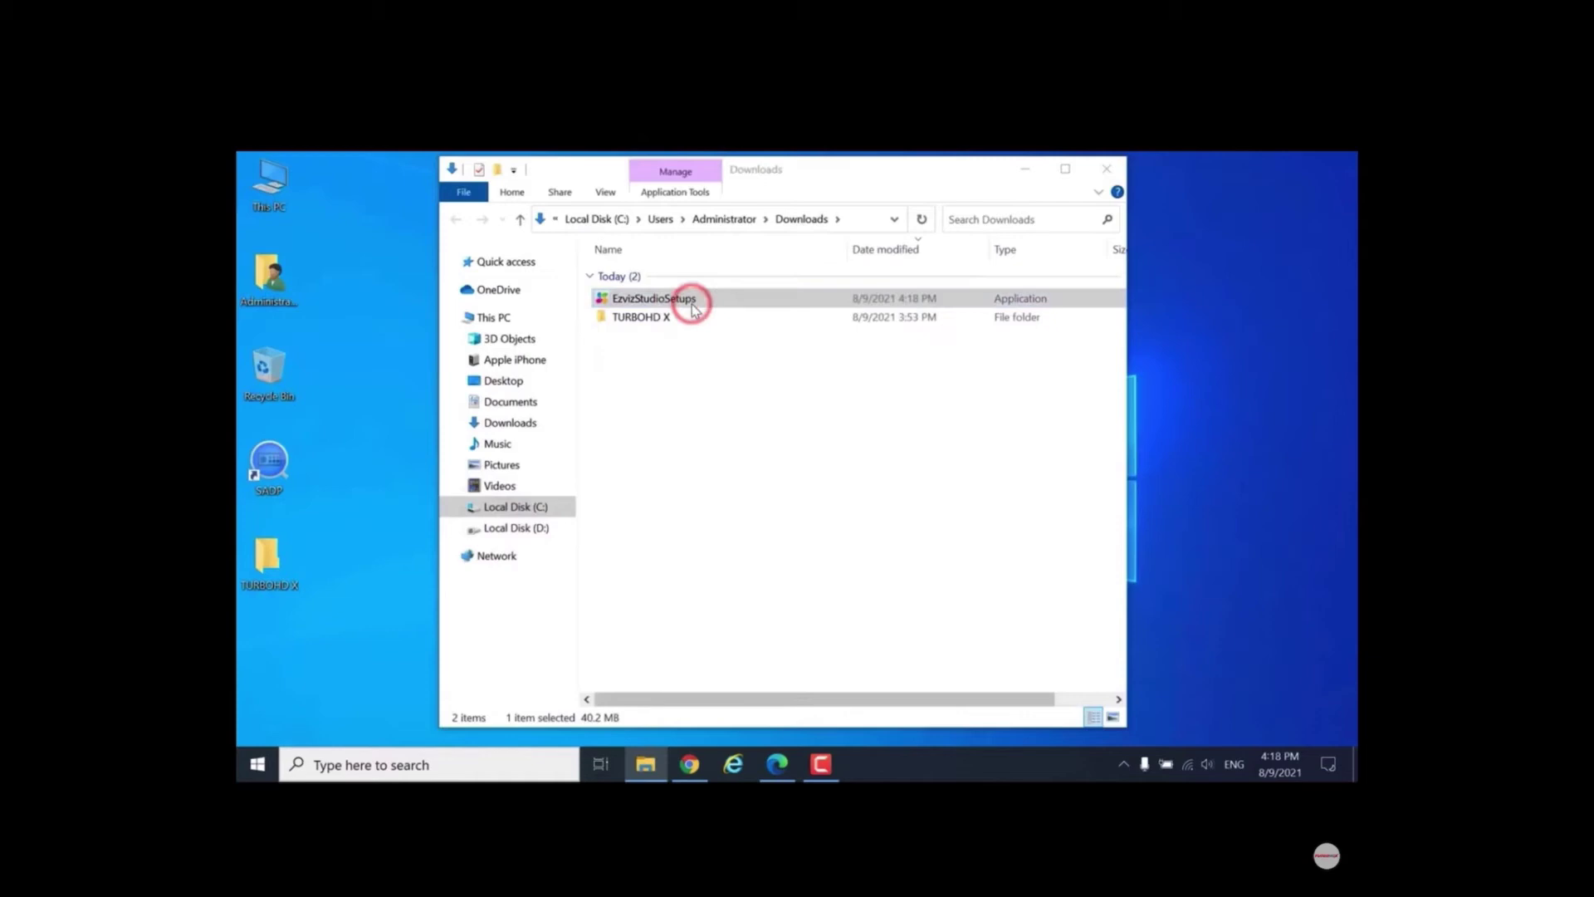
left_click(1021, 170)
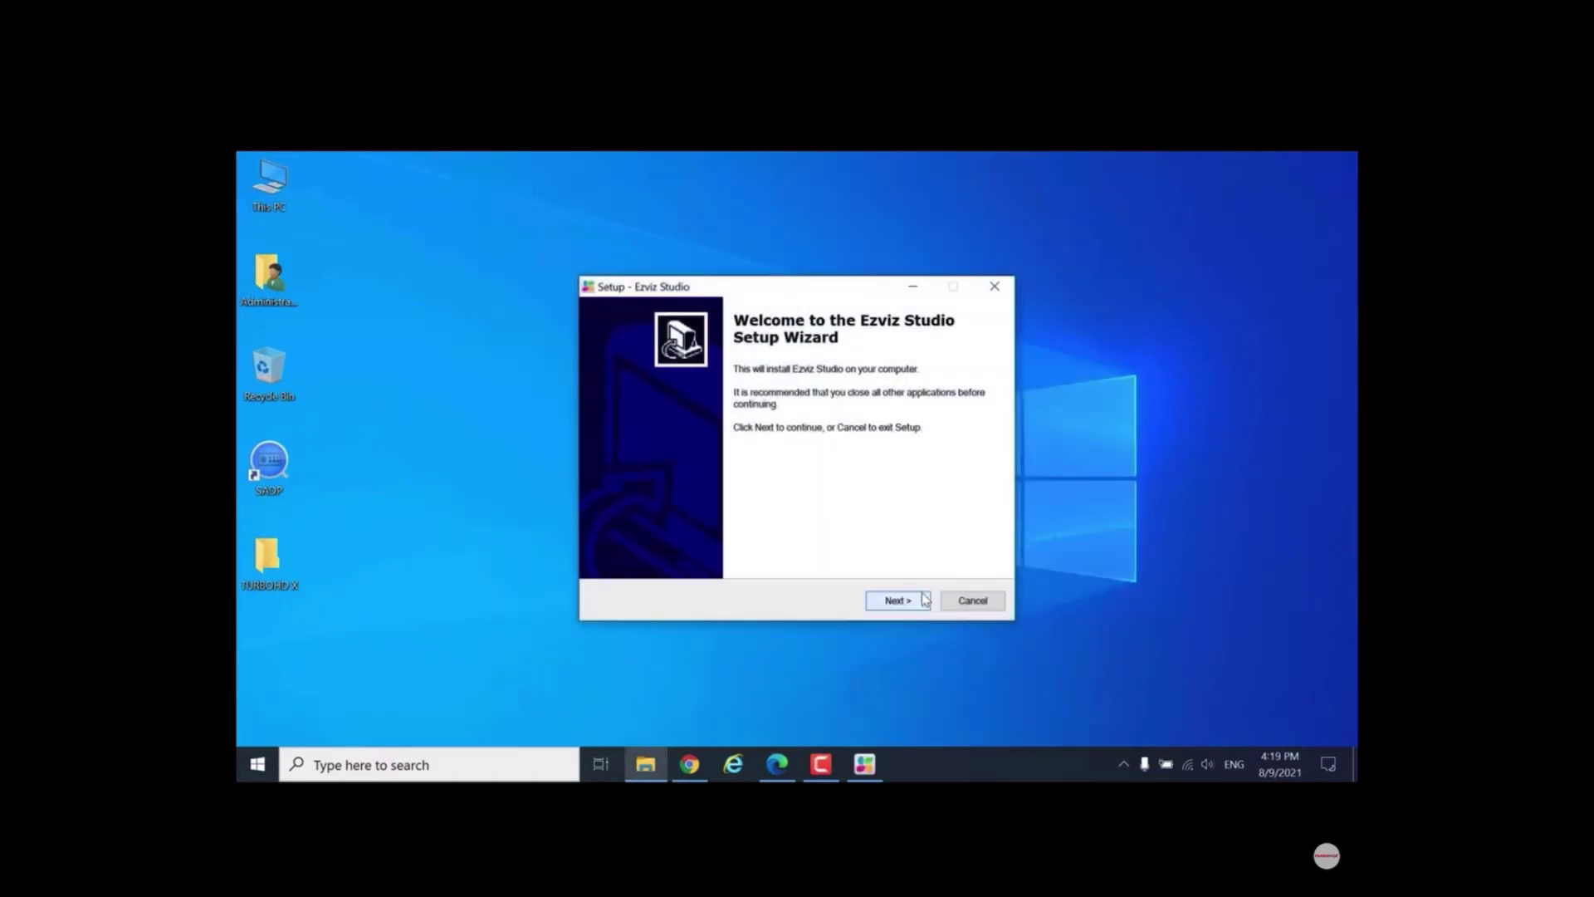
- Install Ezviz Studio with a desktop icon and launch it when setup finishes
left_click(898, 601)
left_click(898, 601)
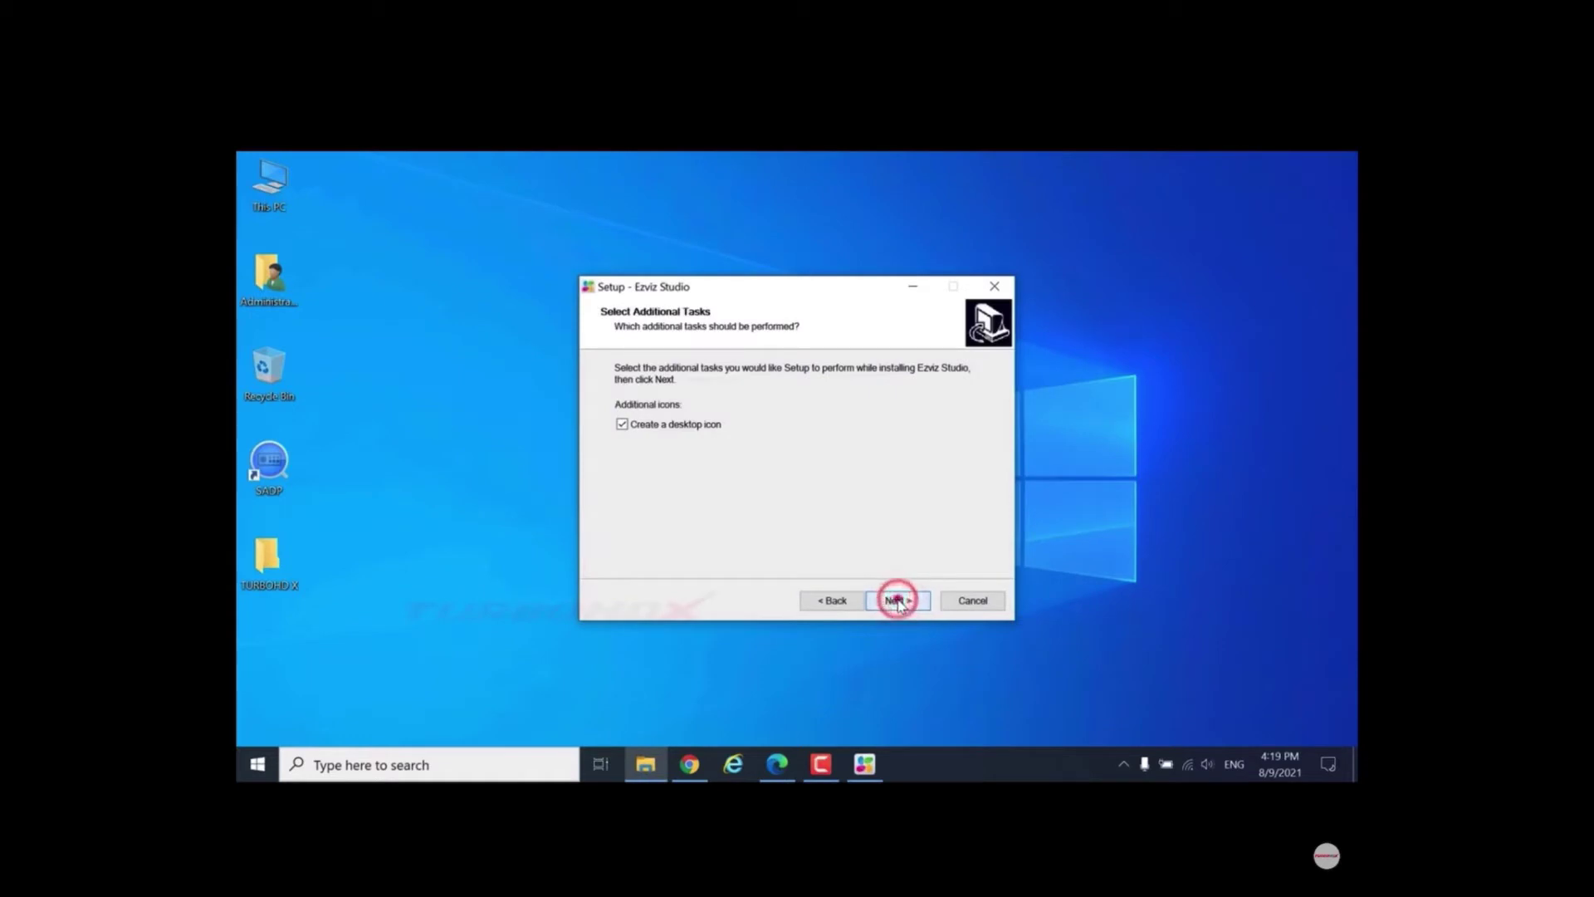
left_click(898, 601)
left_click(898, 601)
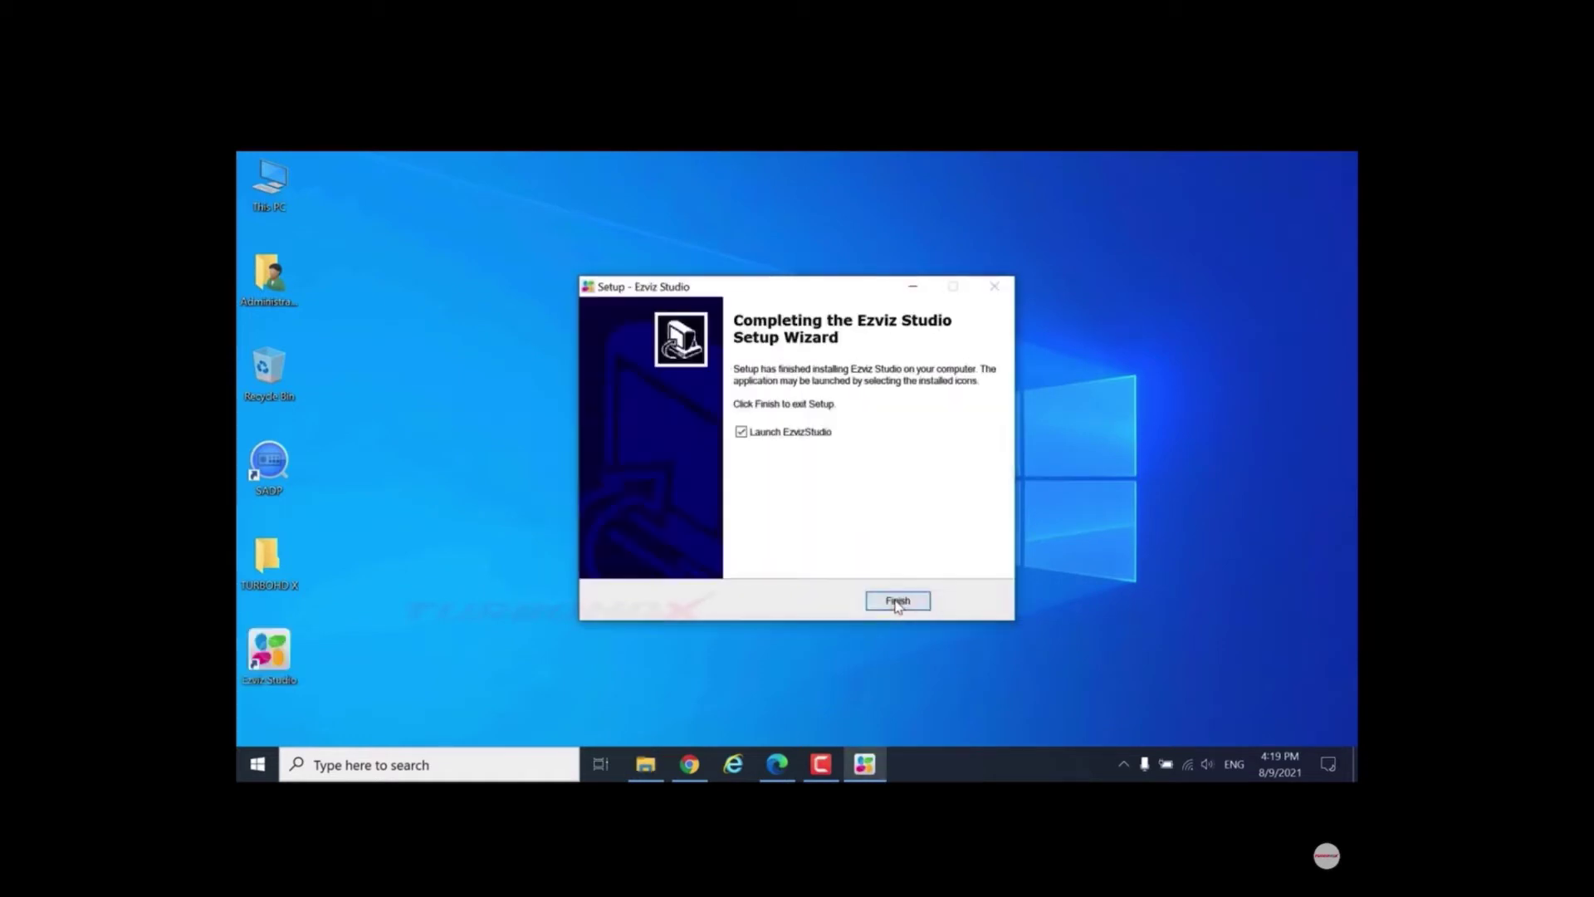
left_click(897, 600)
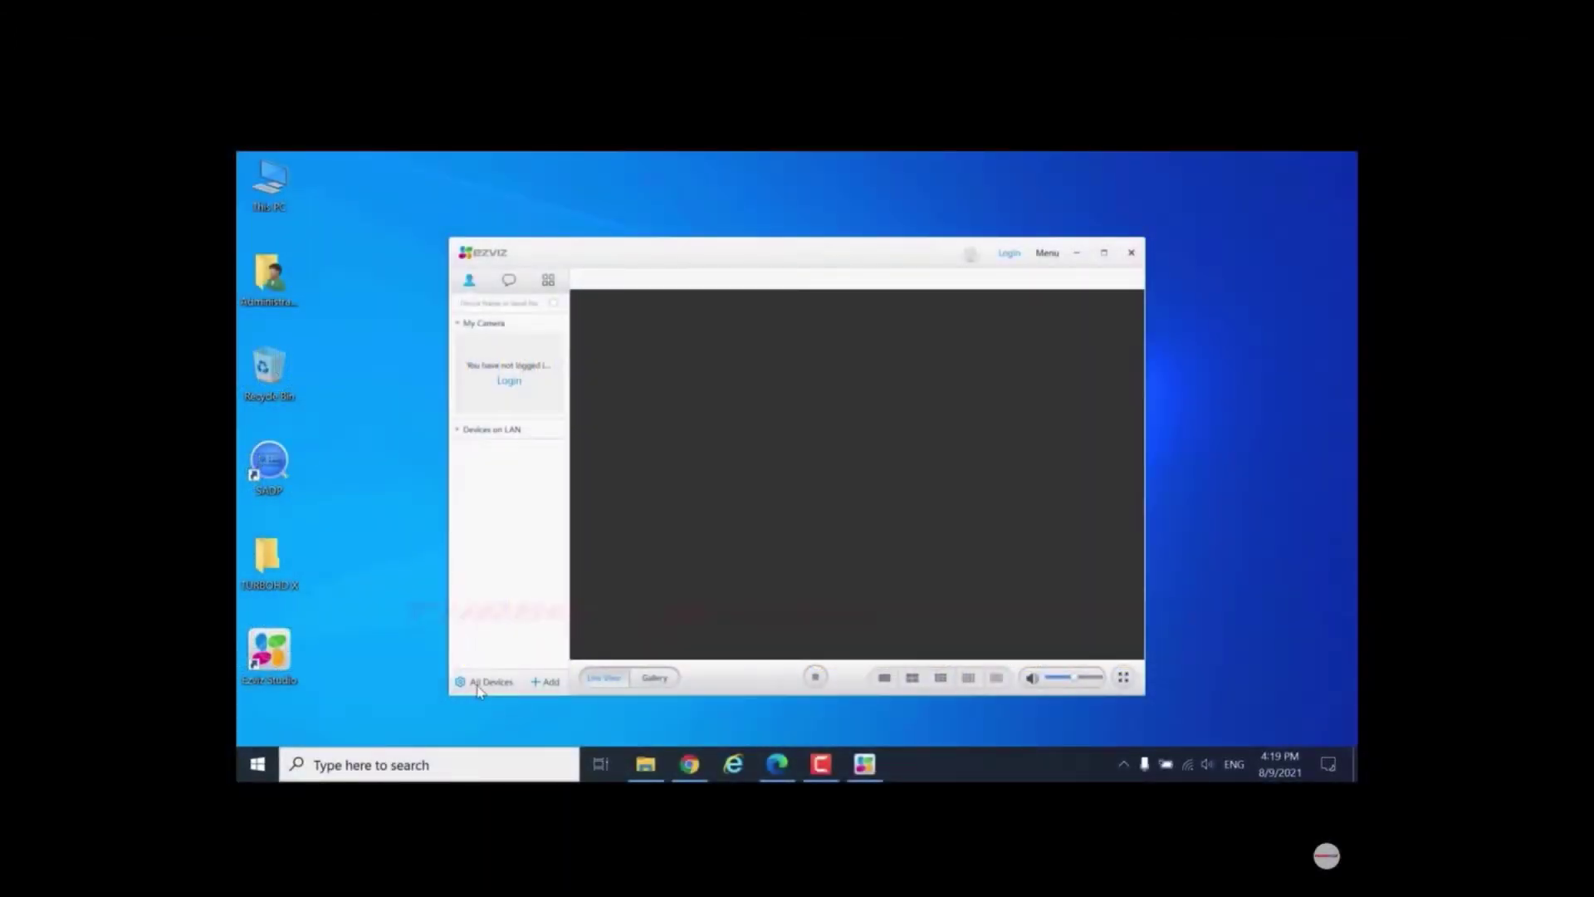
- Examine the devices found on the LAN in Ezviz Studio, closing the program when done
left_click(485, 686)
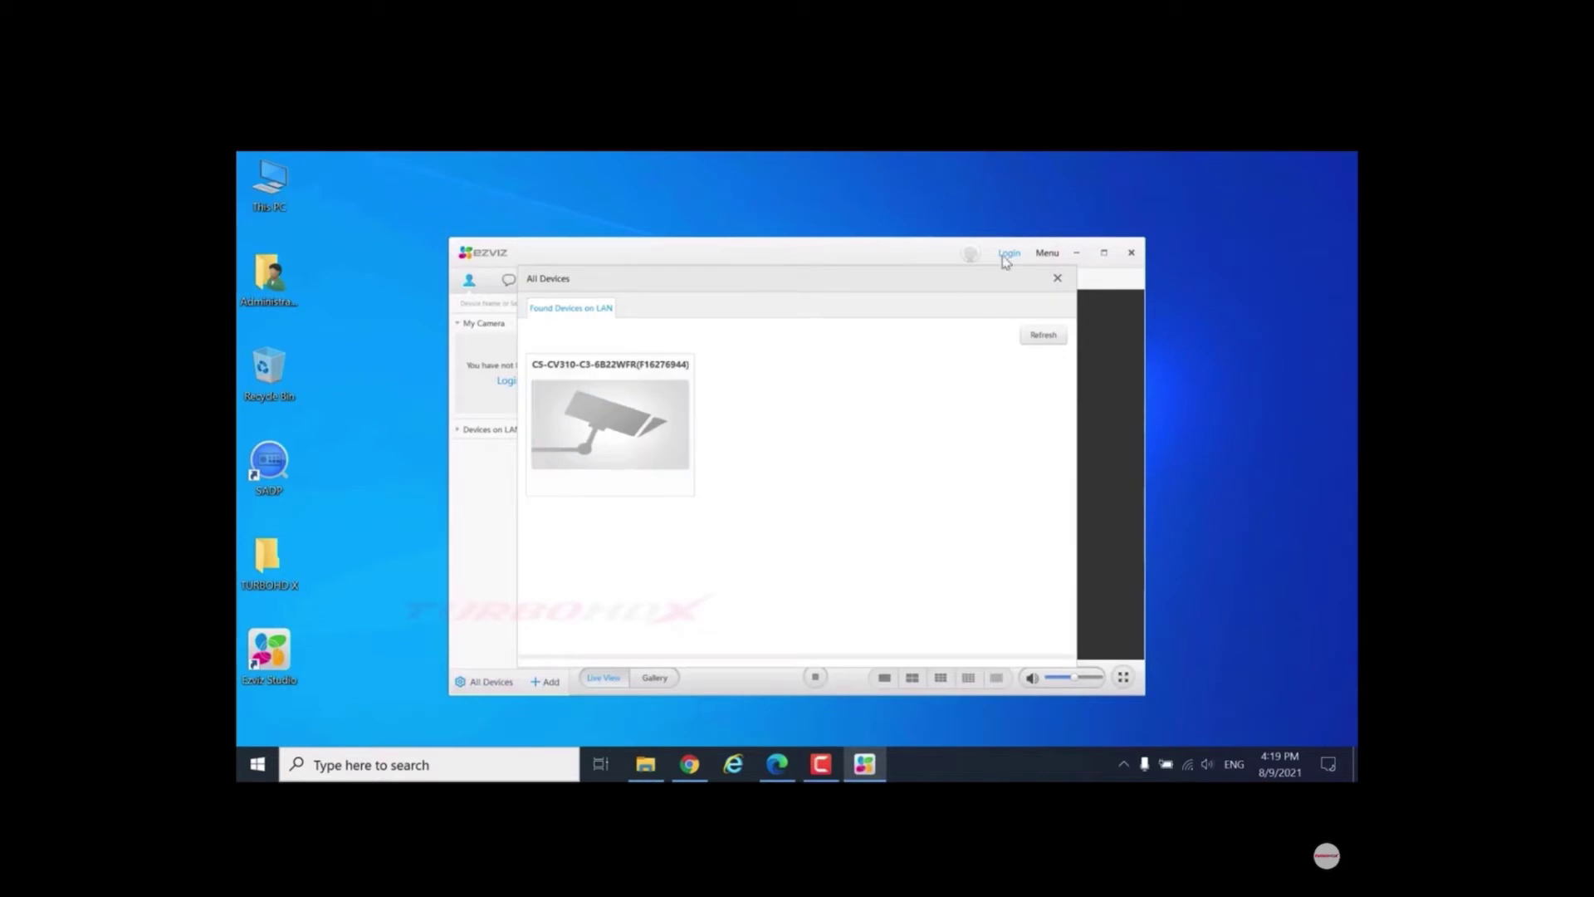
left_click(1056, 279)
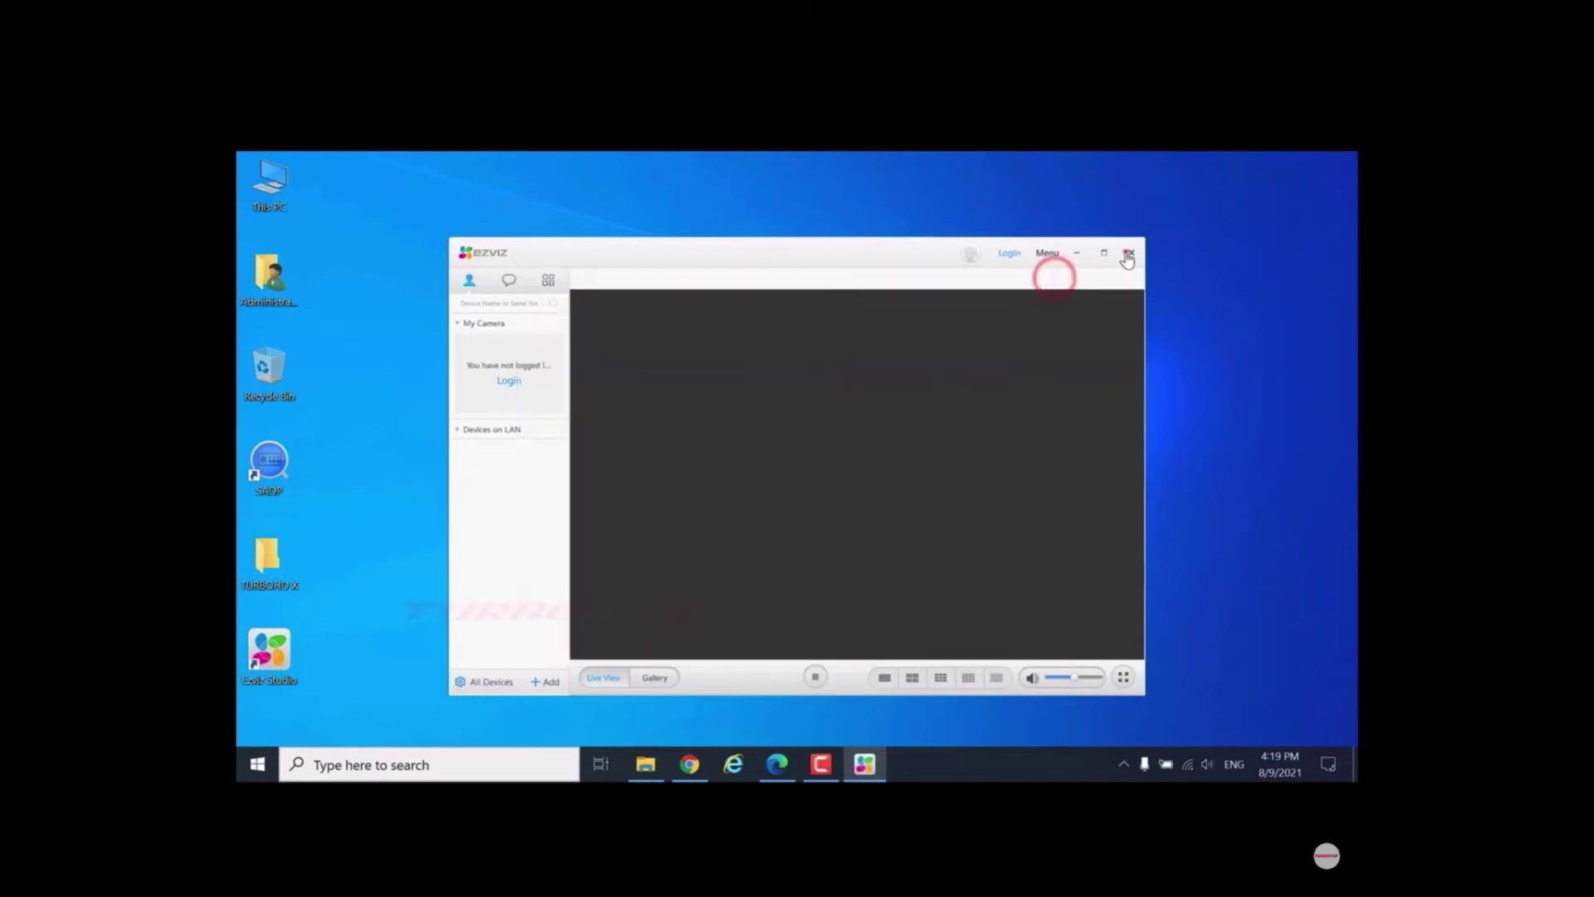
left_click(1131, 252)
left_click(805, 524)
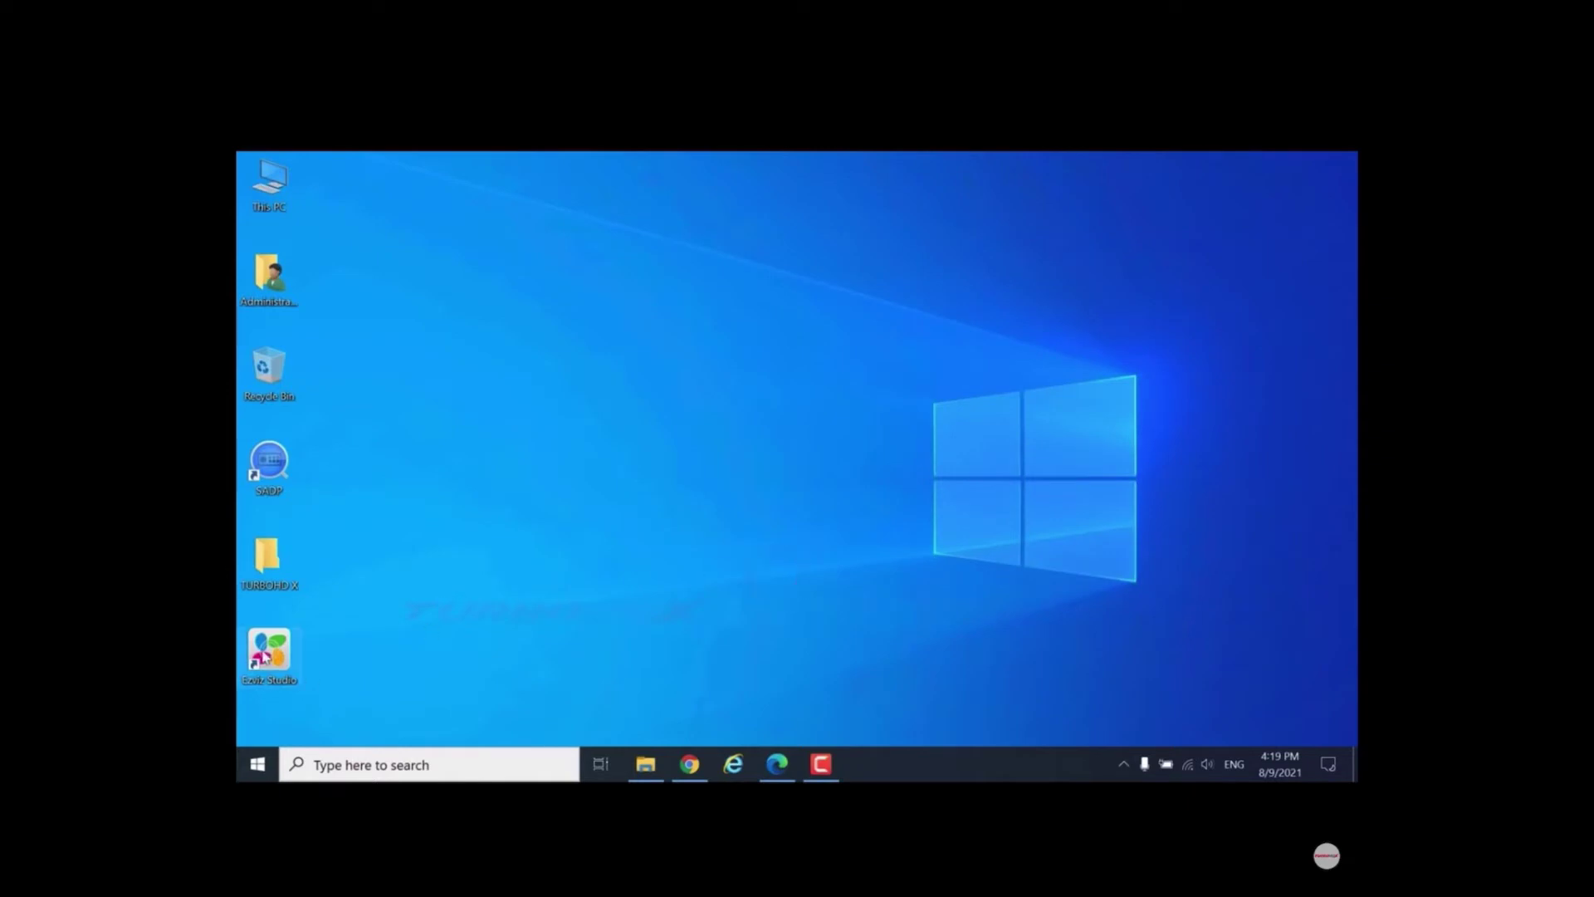
- Open the file location of the Ezviz Studio desktop shortcut and enter its config folder
right_click(264, 652)
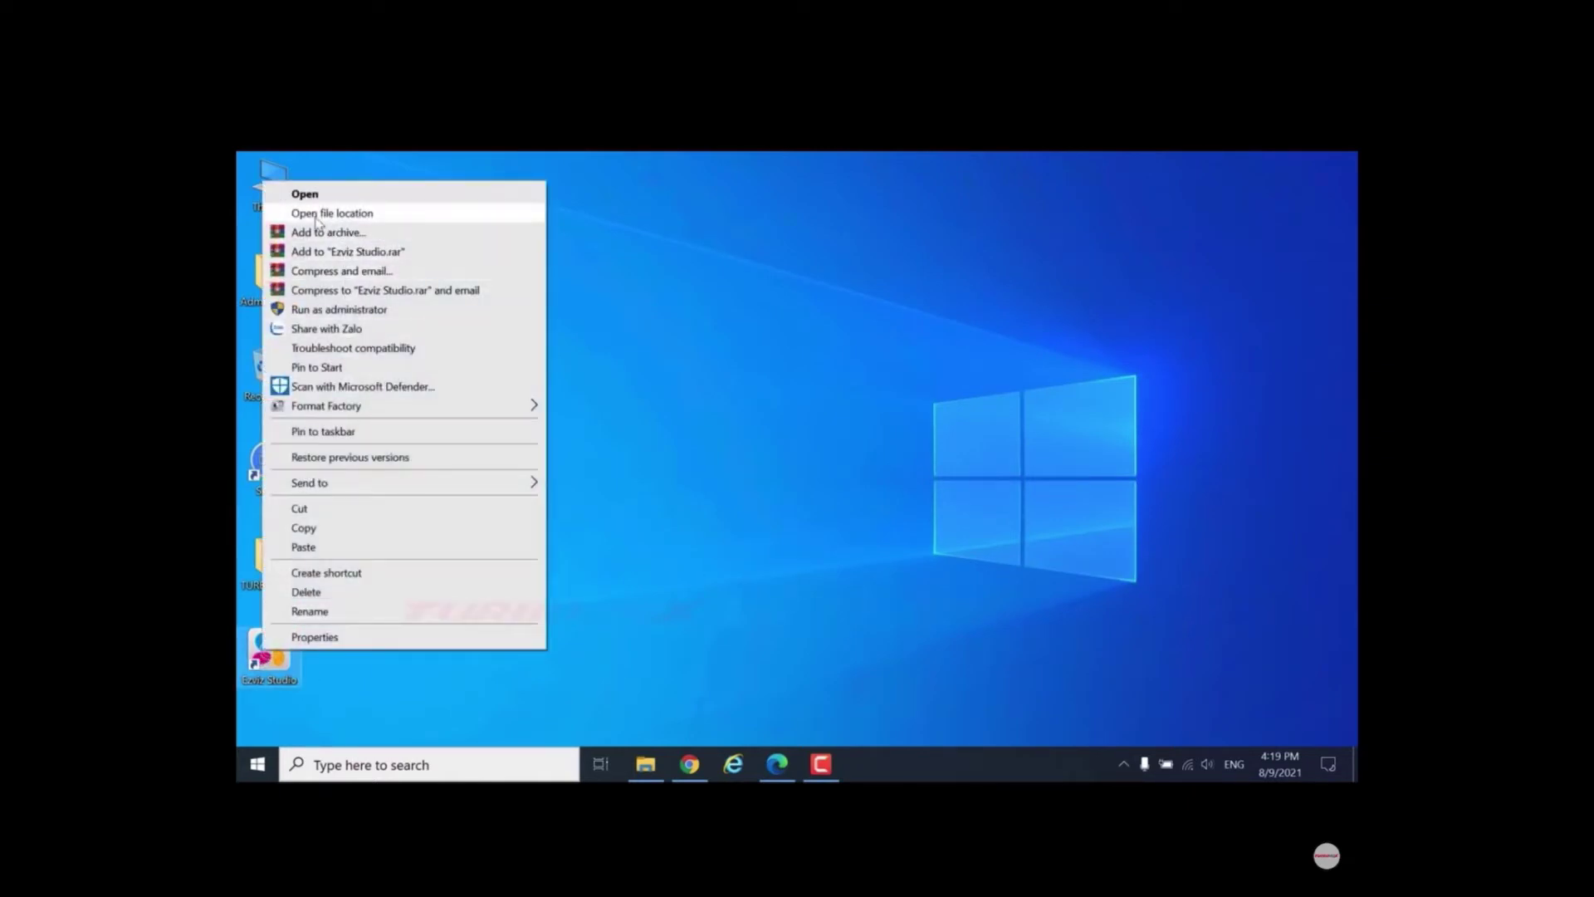
left_click(349, 214)
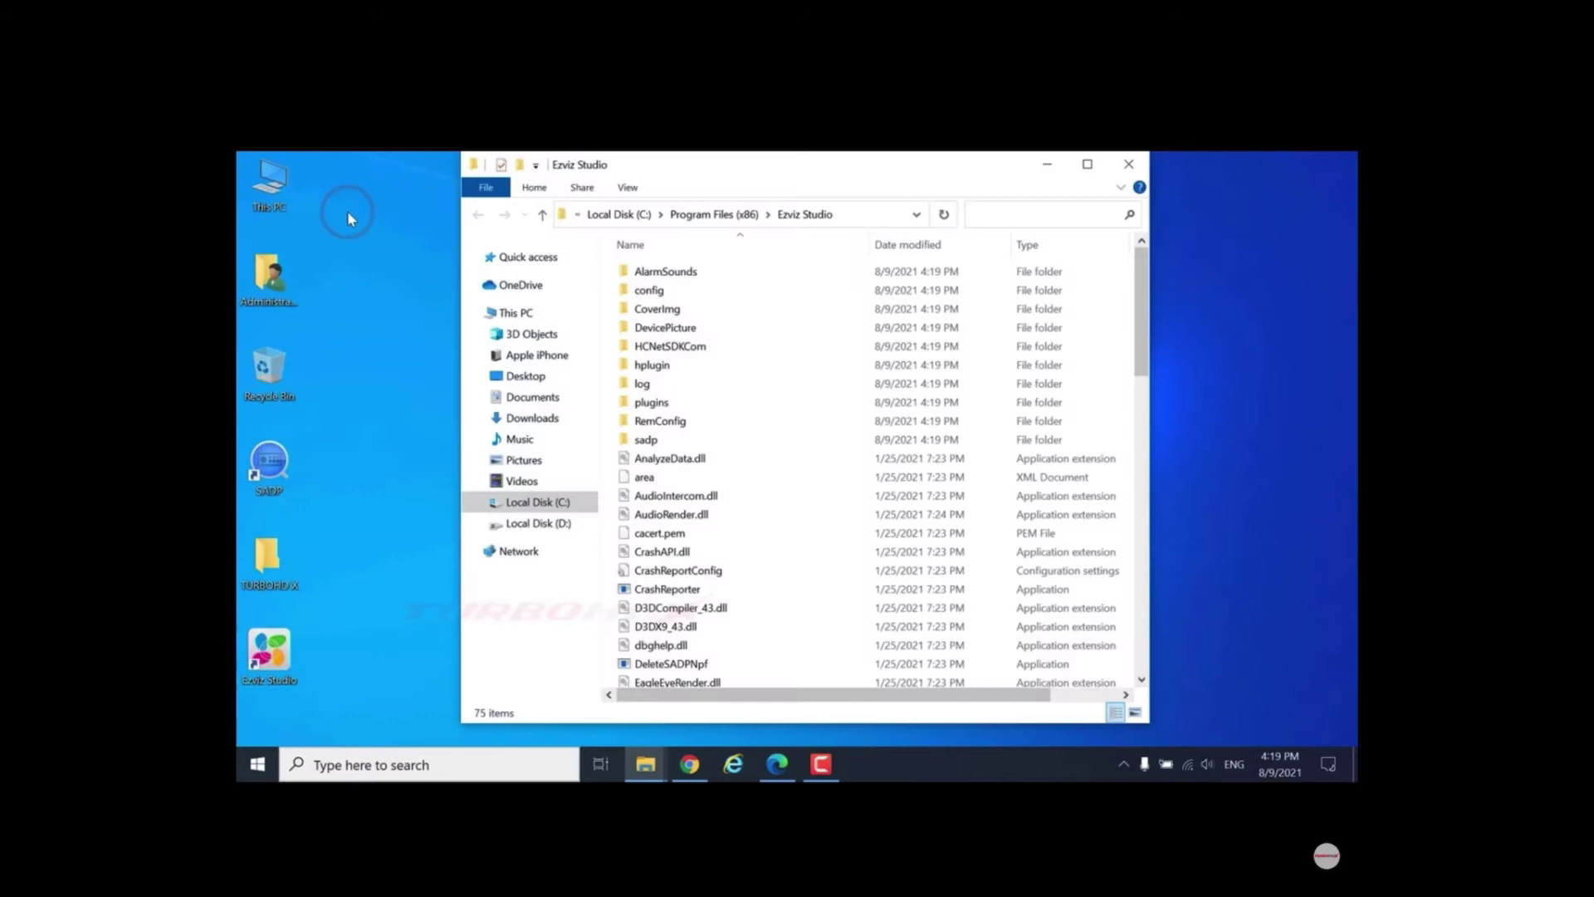
scroll(710, 361, "up", 1)
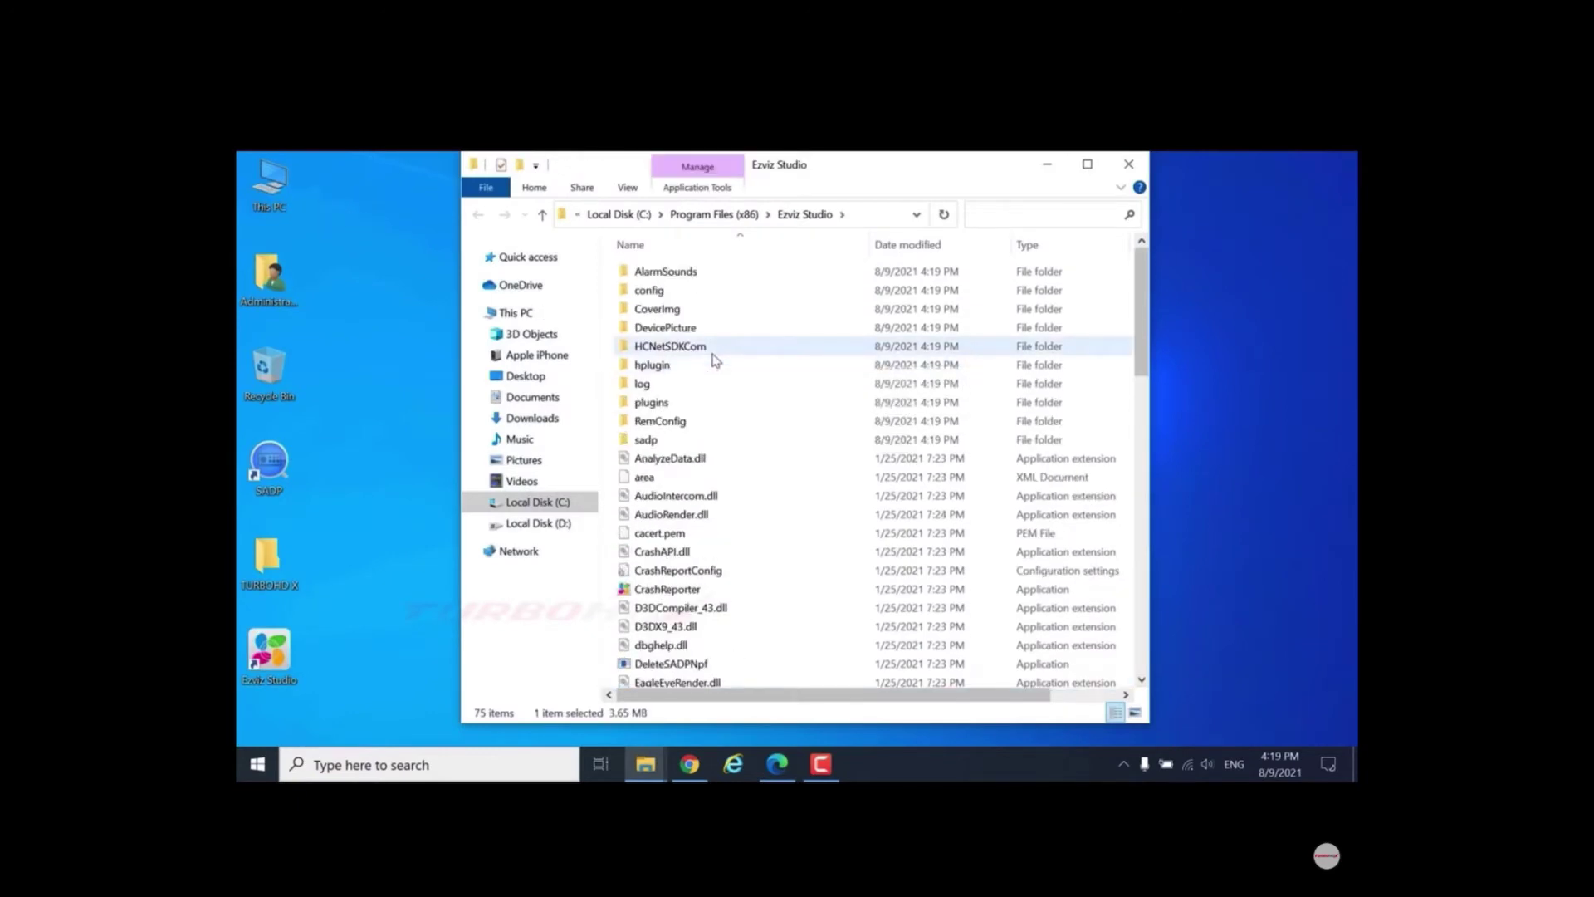
double_click(646, 291)
- Copy the AppConfig file from the config folder to the desktop
left_click(677, 279)
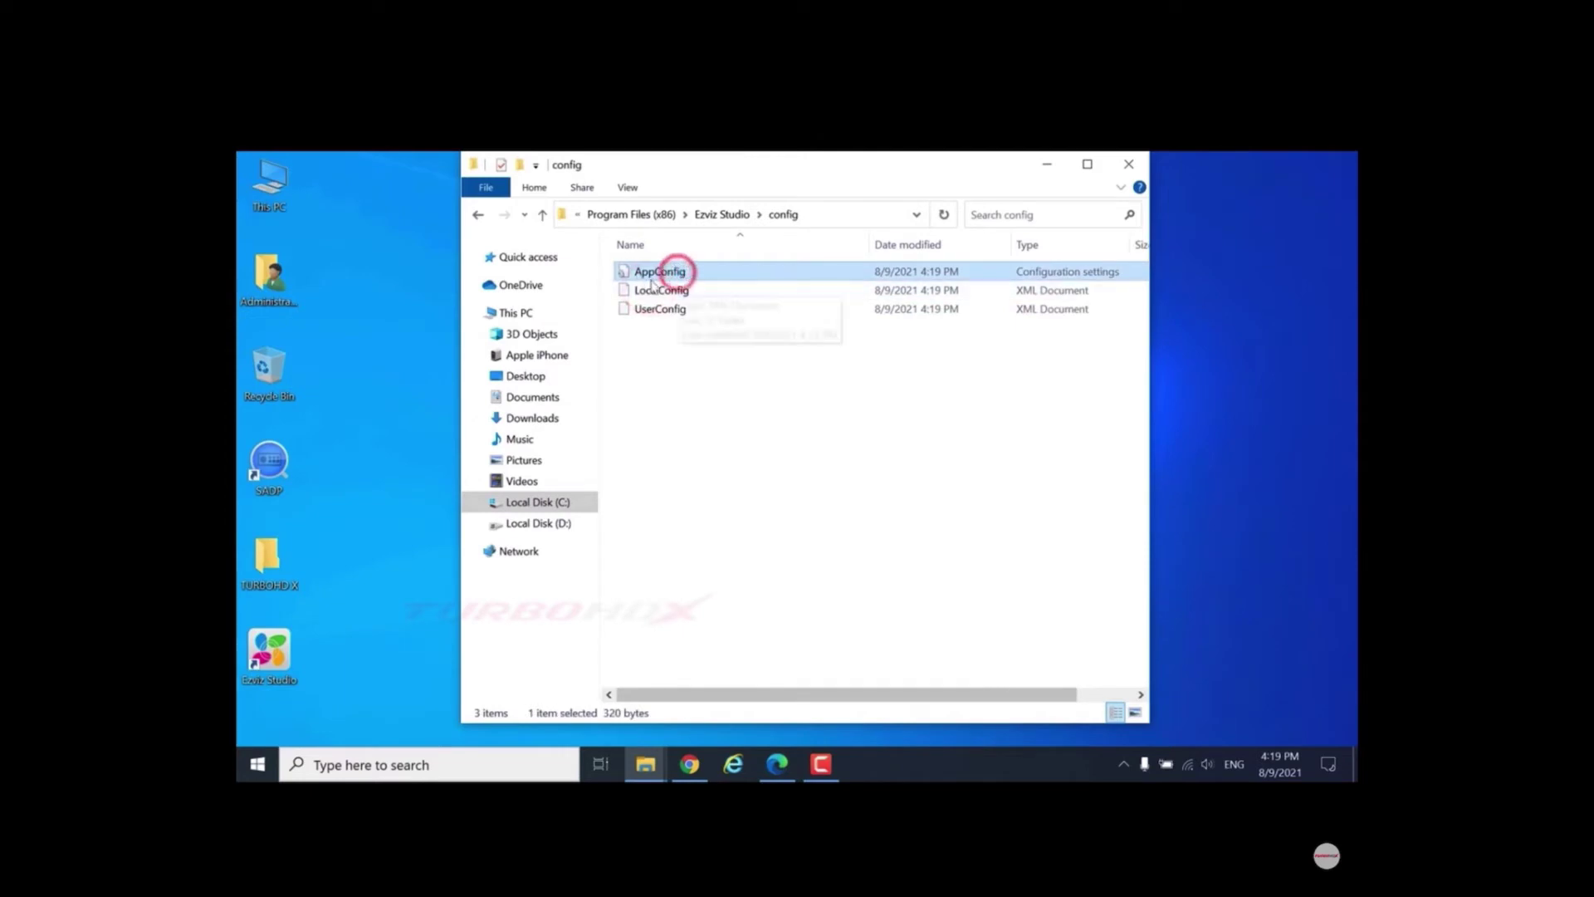
right_click(677, 278)
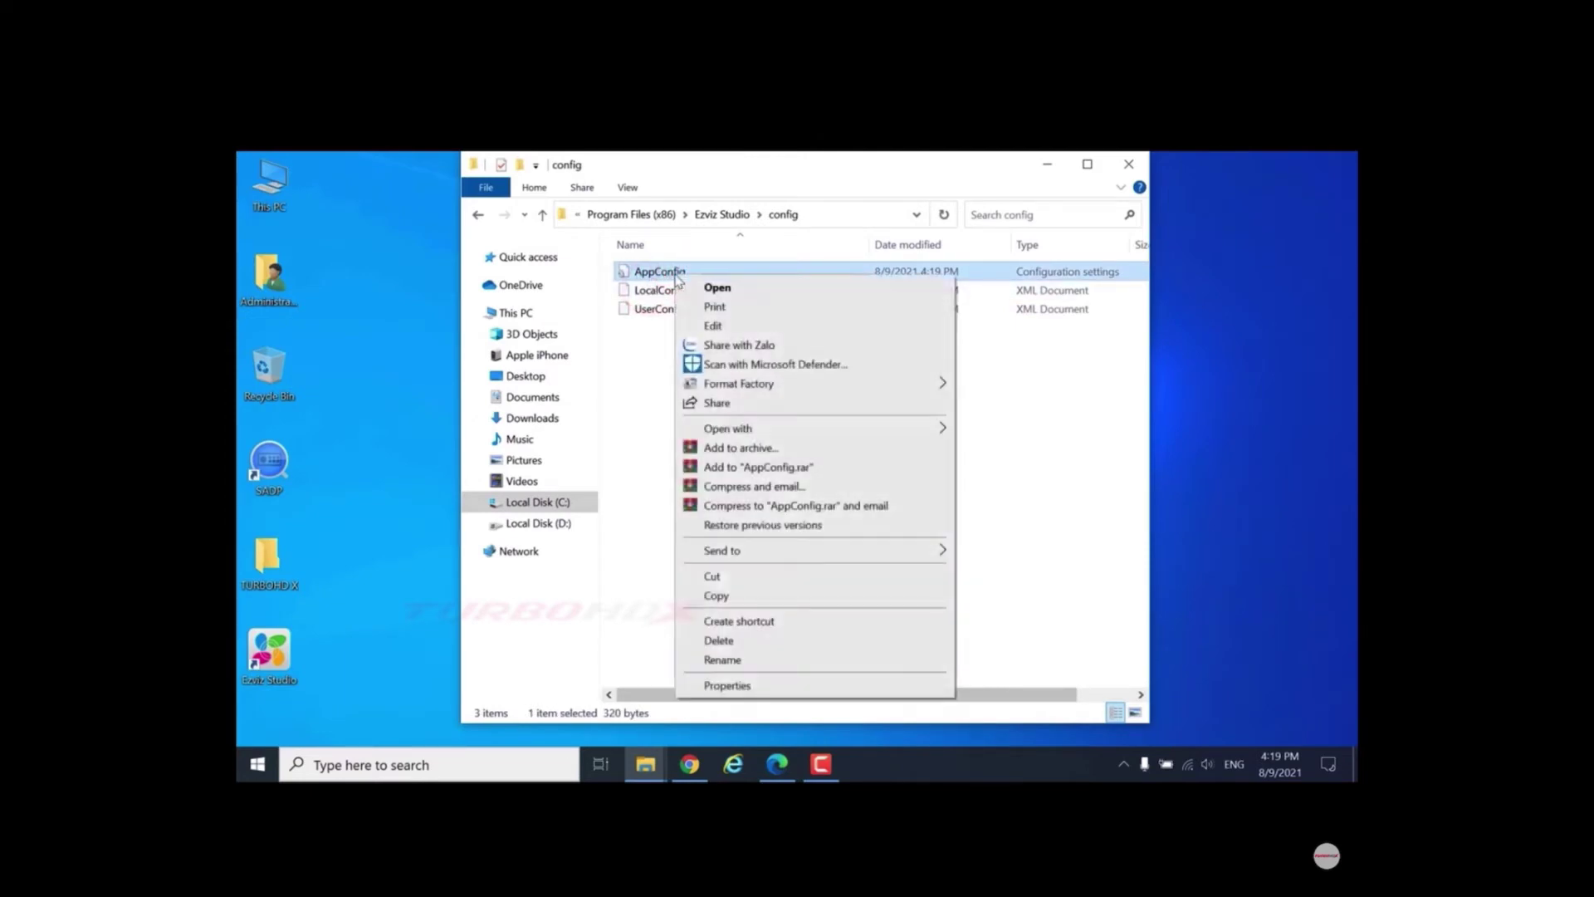
left_click(721, 596)
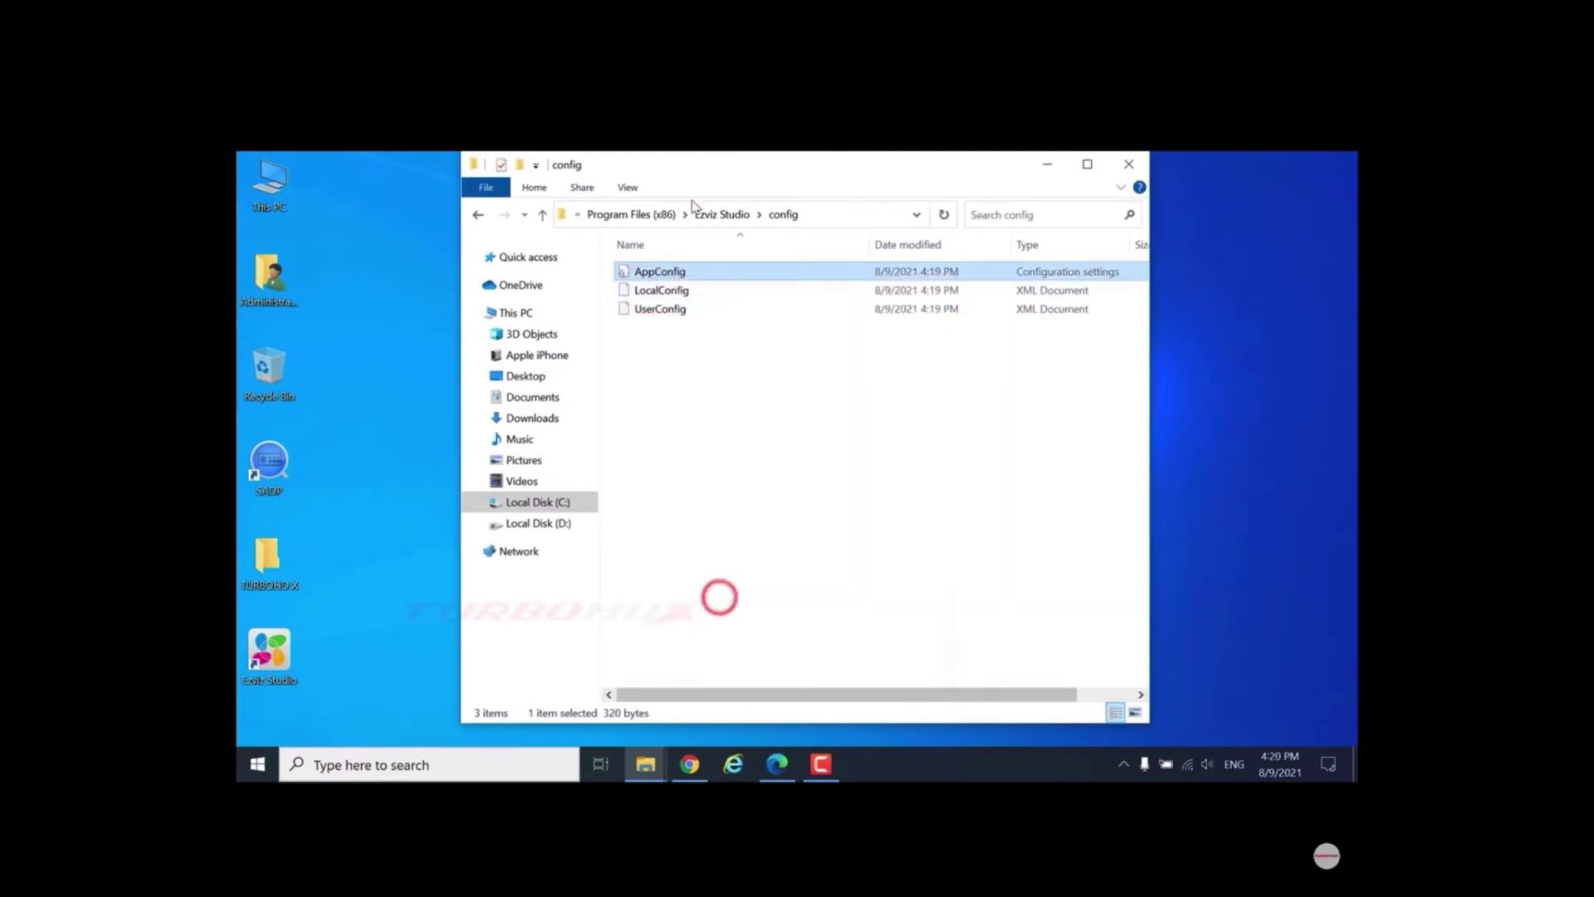
left_click_drag(702, 173, 882, 185)
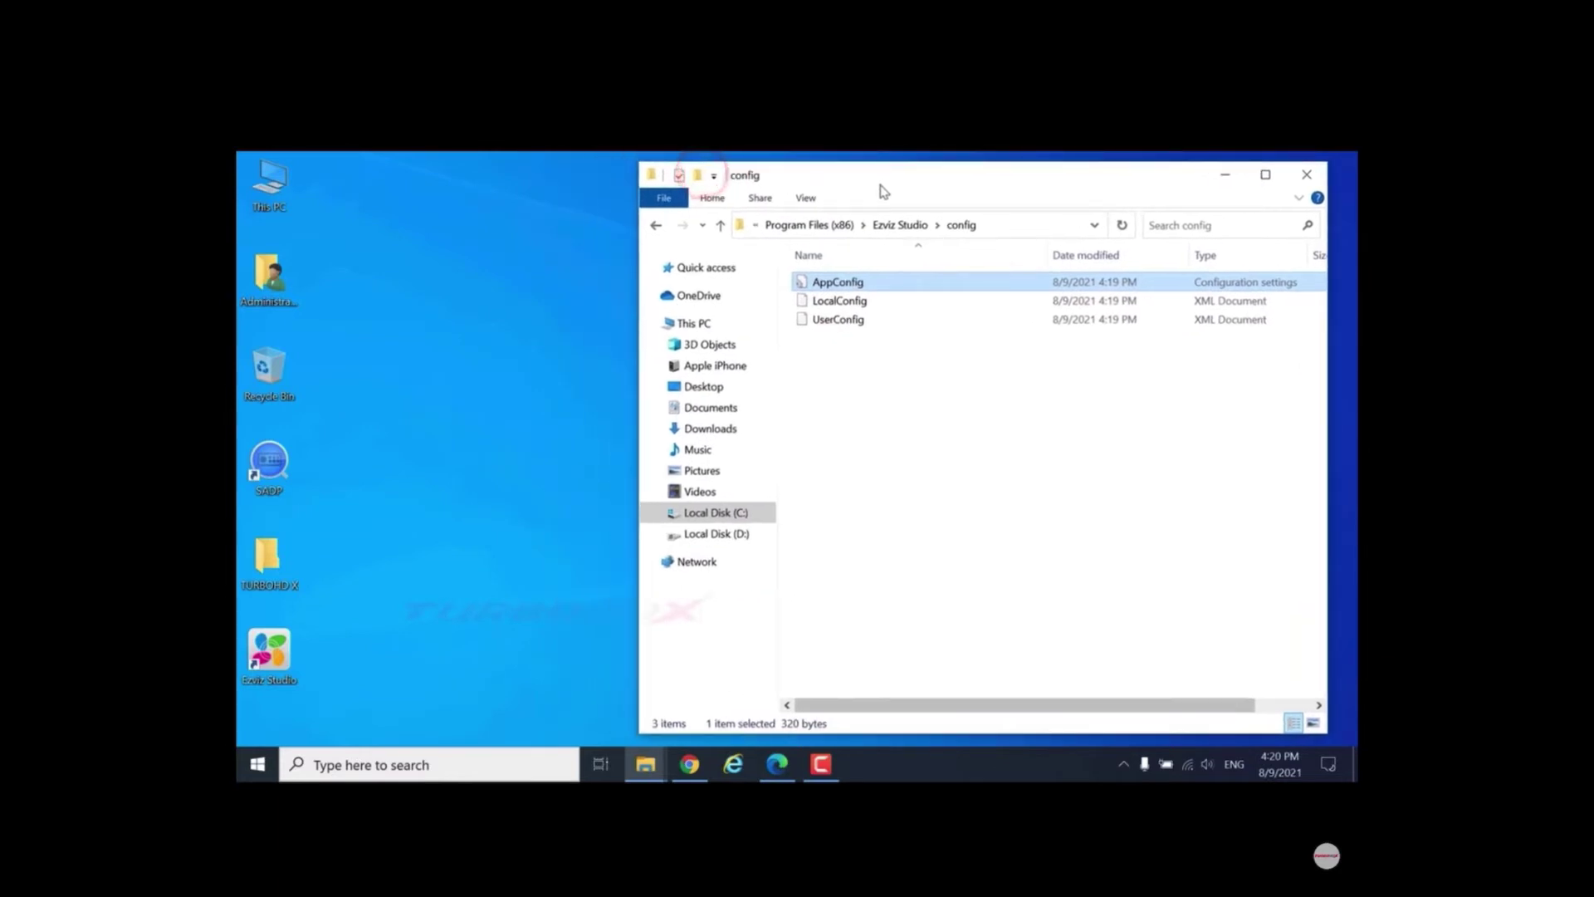
right_click(430, 242)
left_click(448, 324)
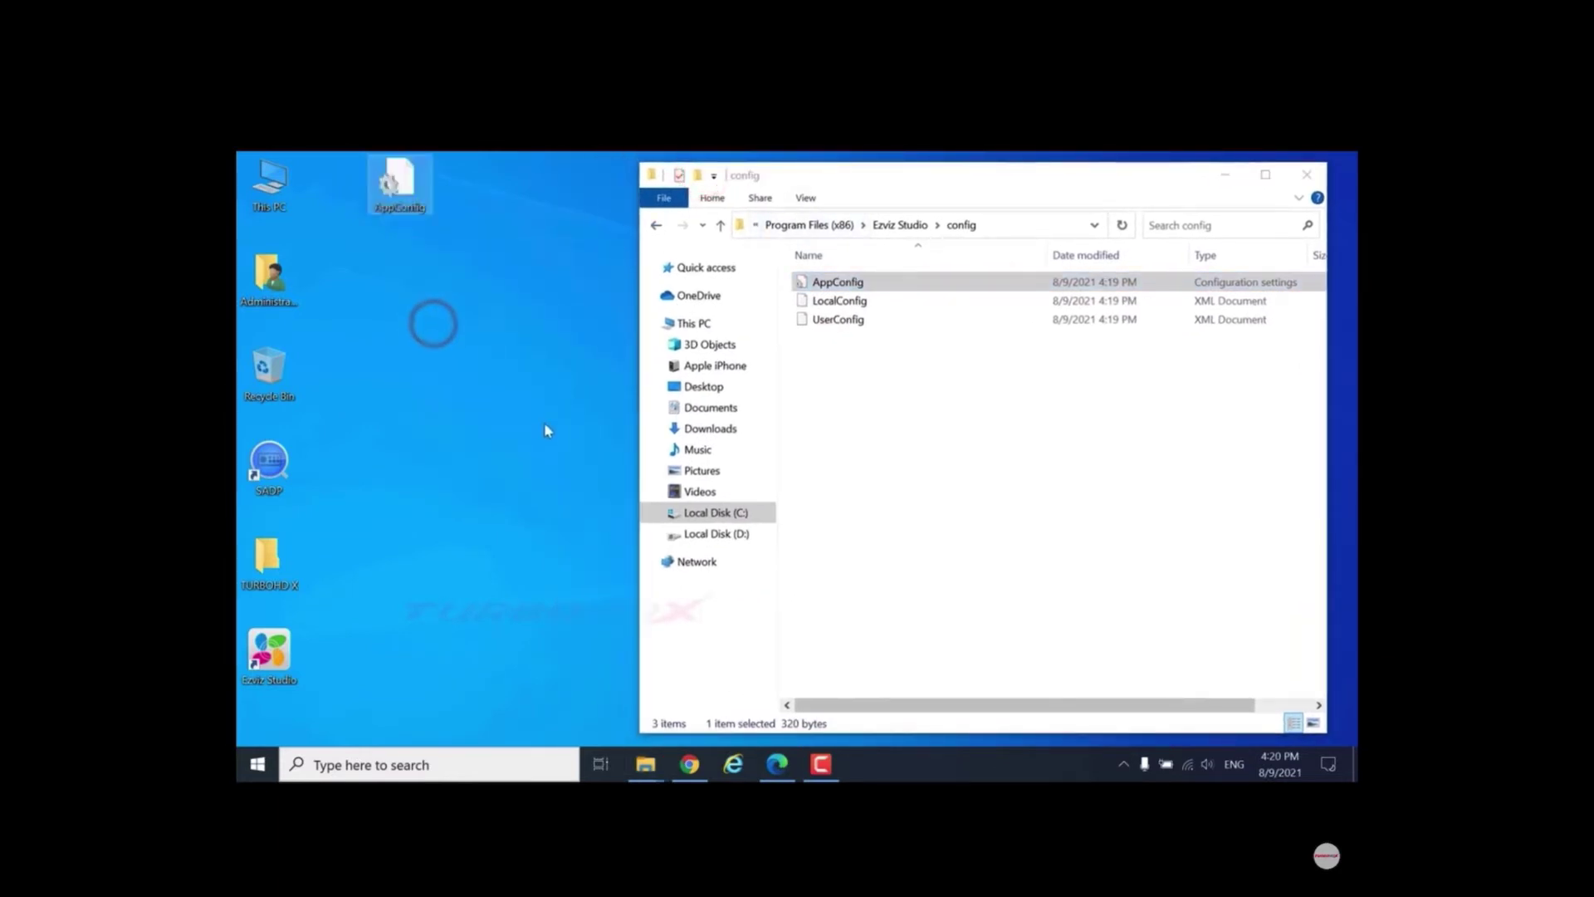
- Open the desktop copy of AppConfig in Notepad
right_click(406, 189)
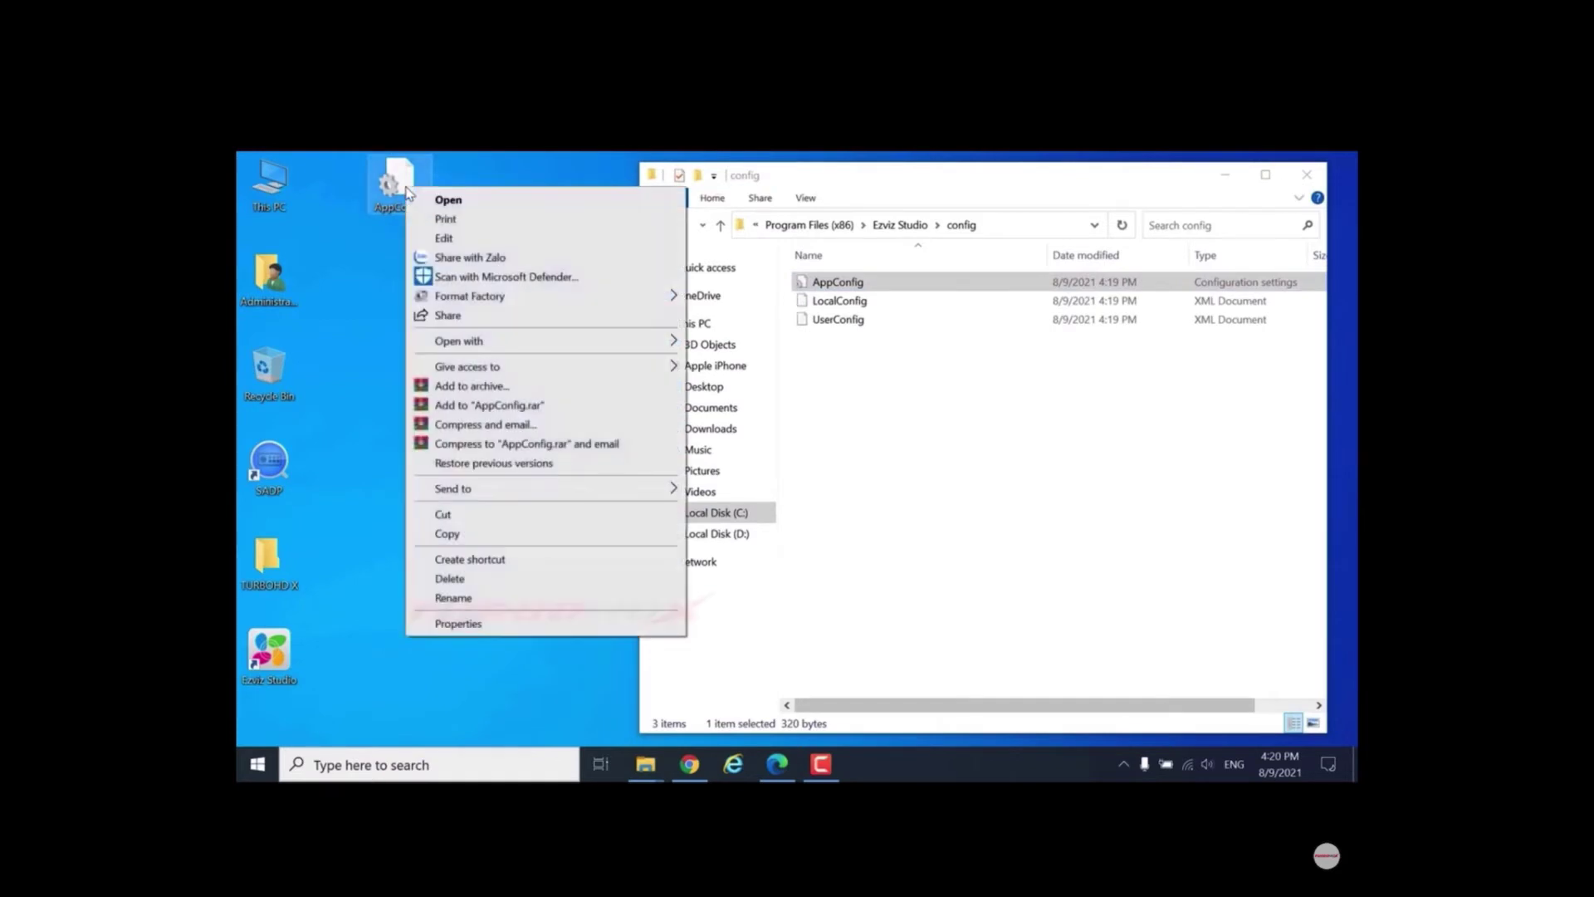
left_click(479, 341)
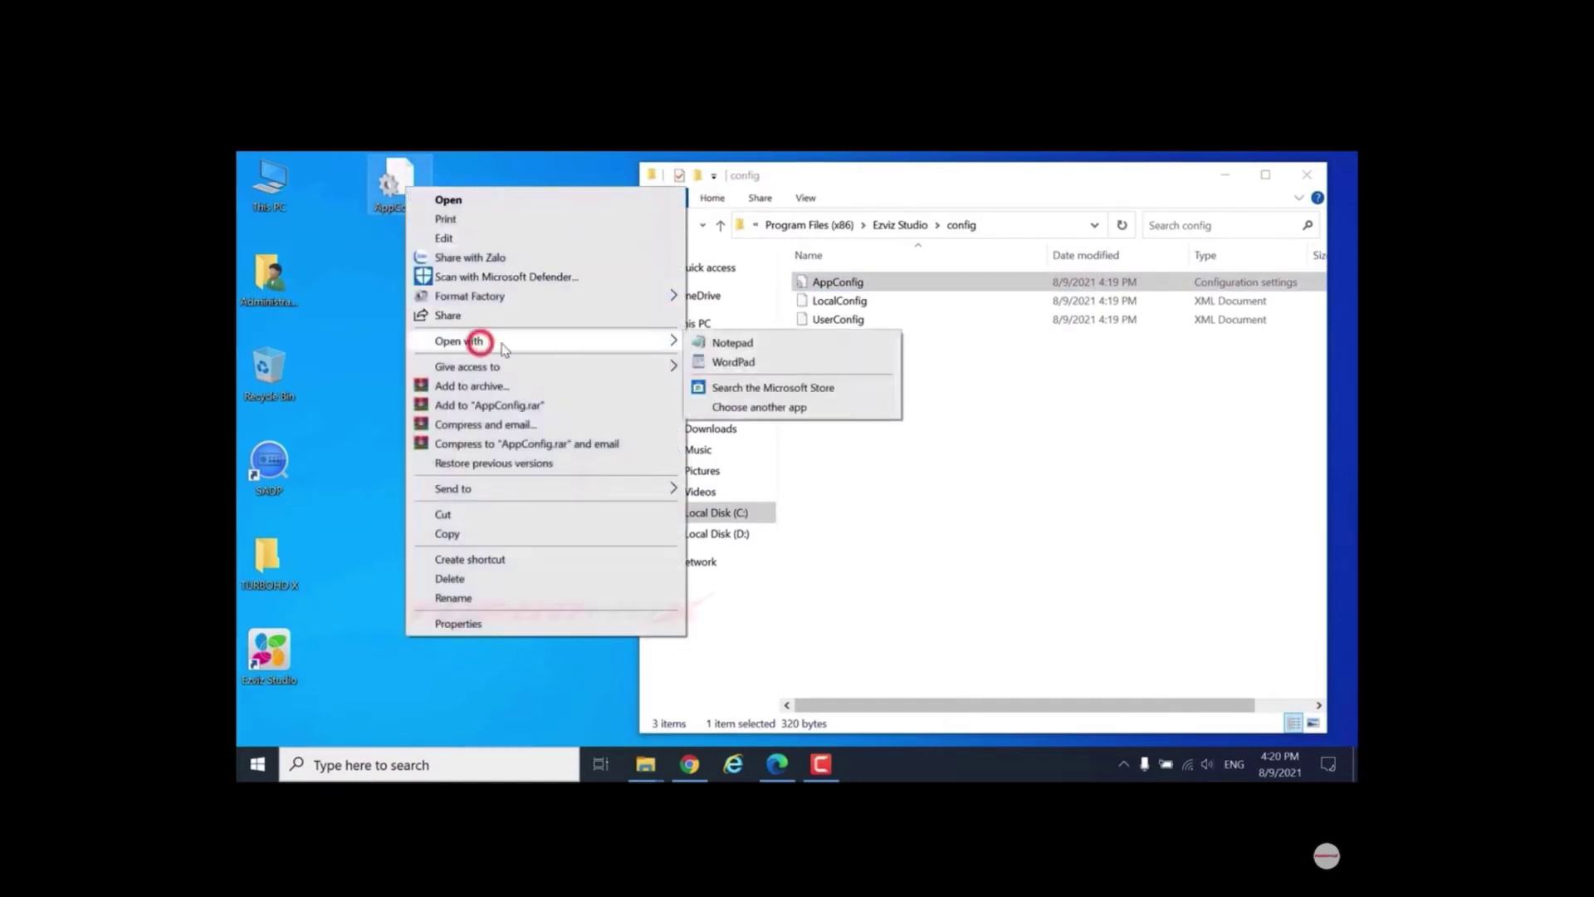
left_click(730, 344)
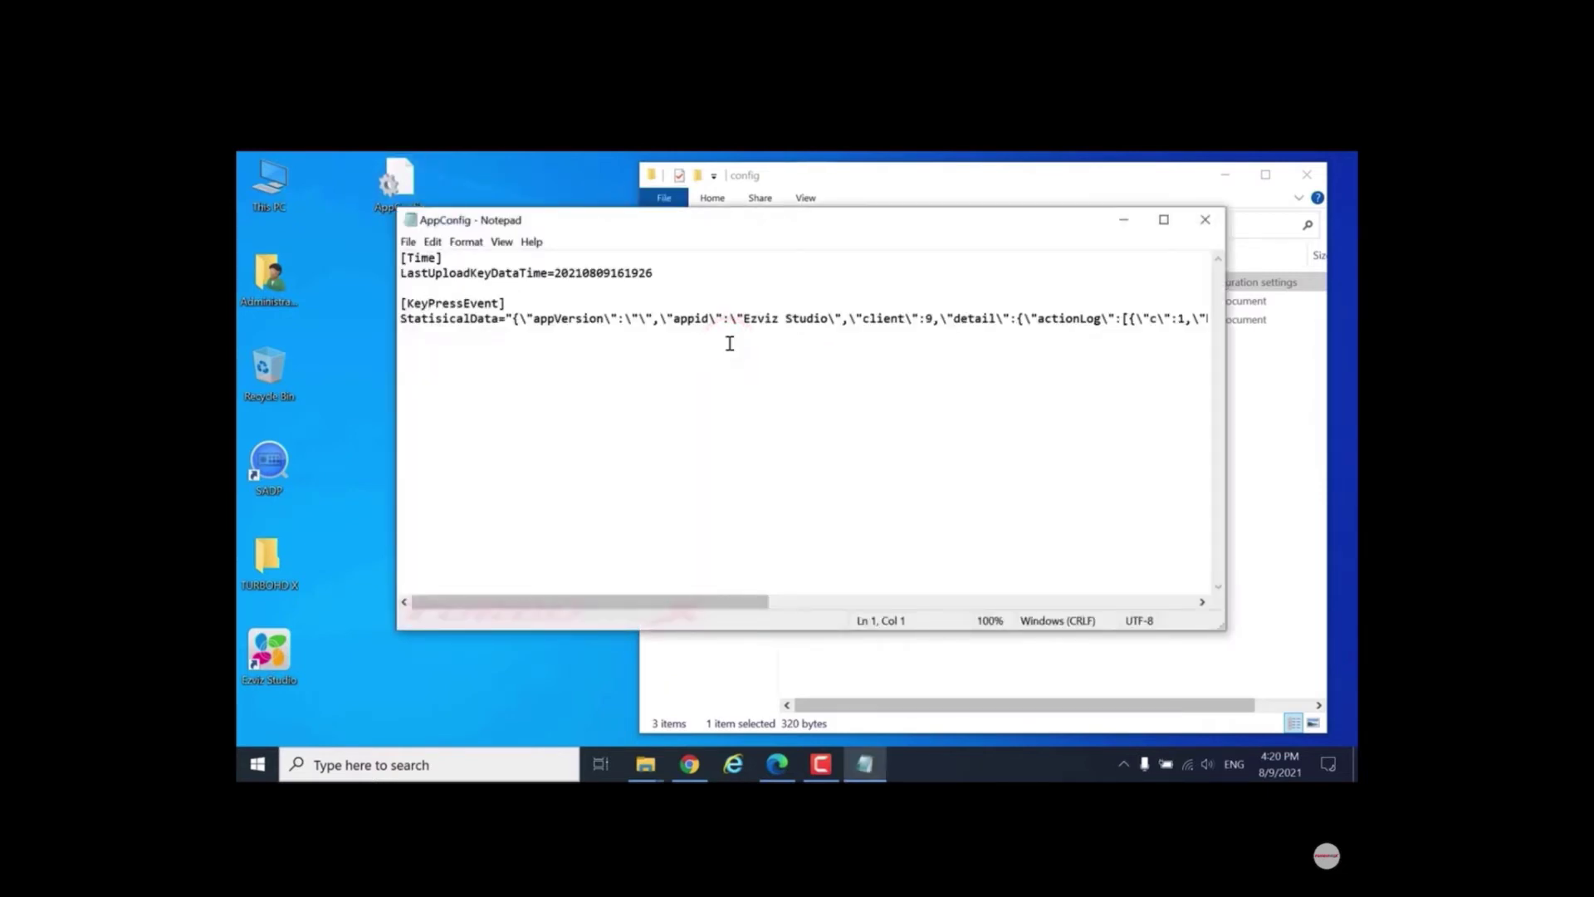
- Switch to Chrome, open the FAQs of the EZVIZ support site and search them for "advanced setting"
left_click(690, 764)
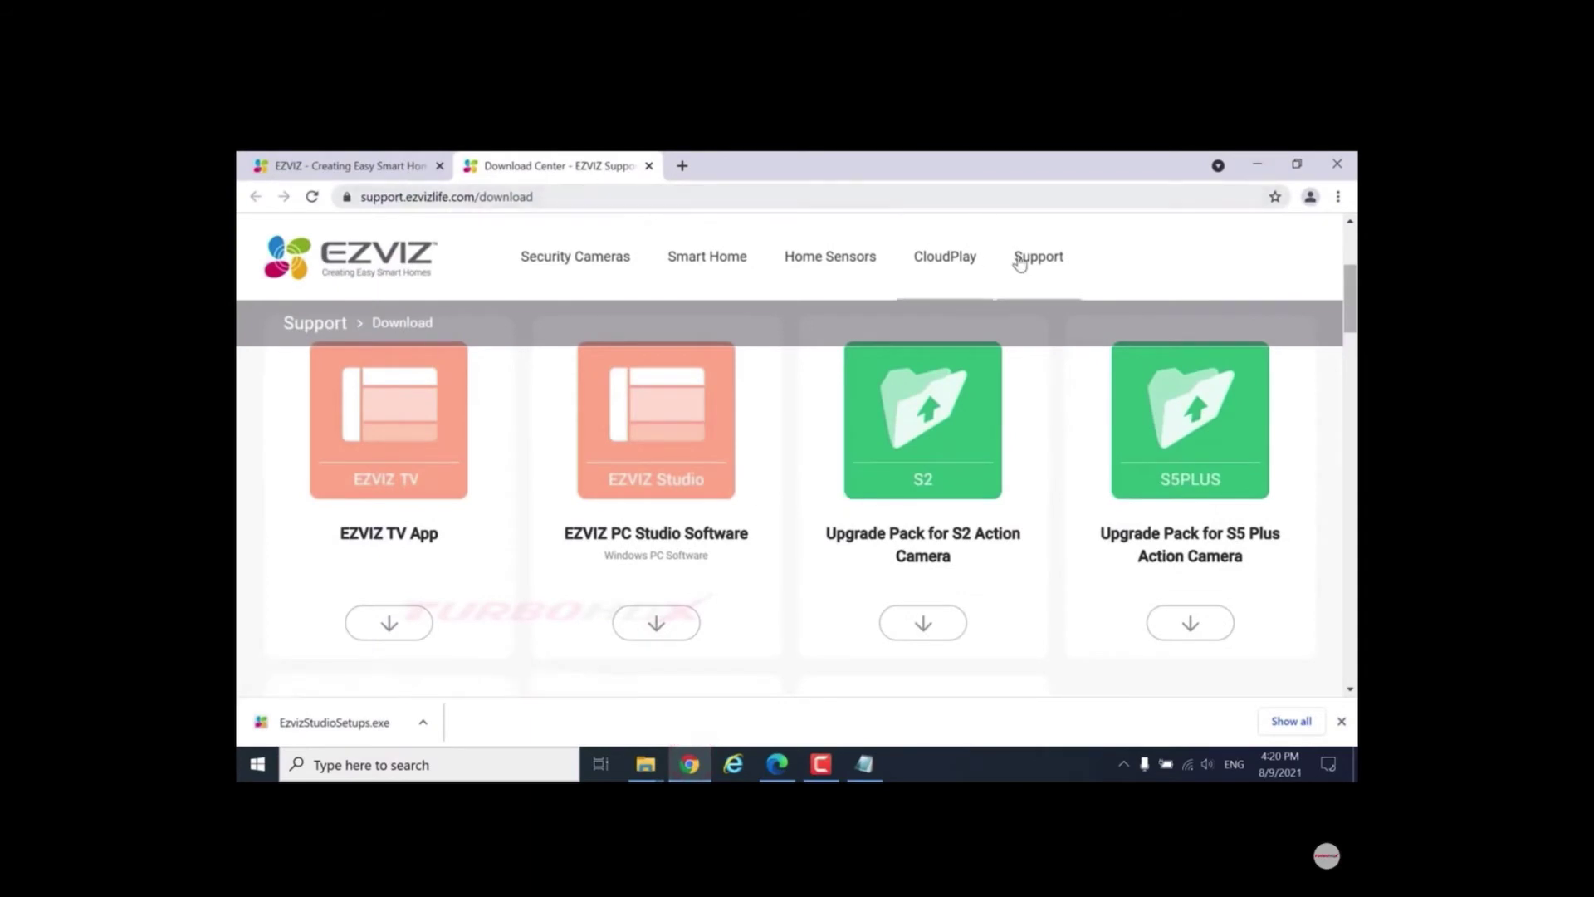
mouse_move(1055, 266)
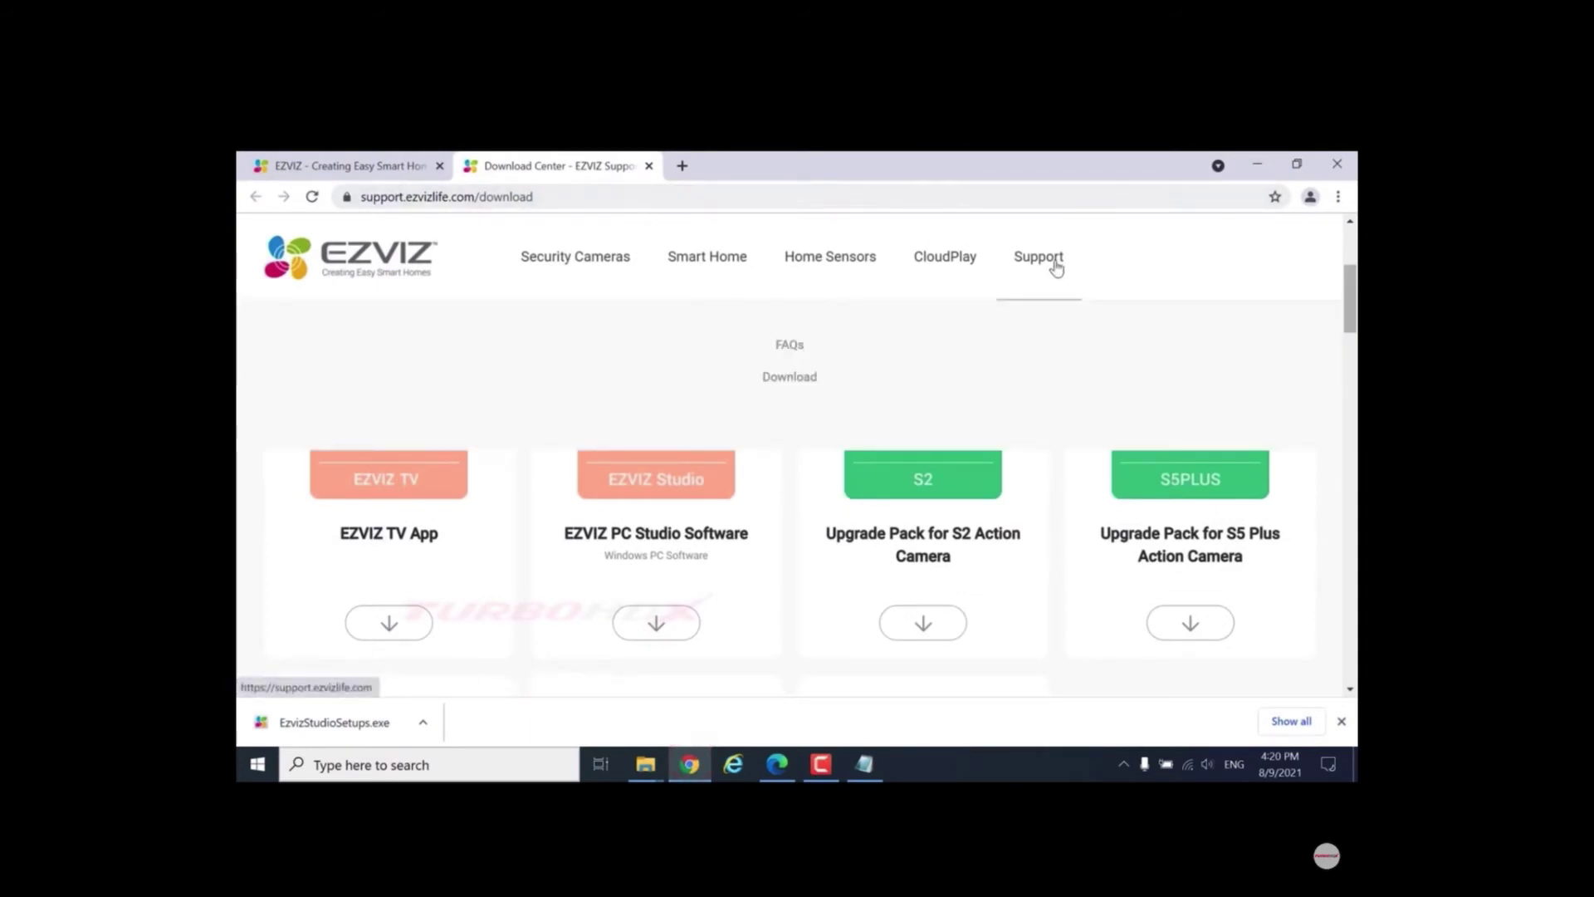
left_click(788, 349)
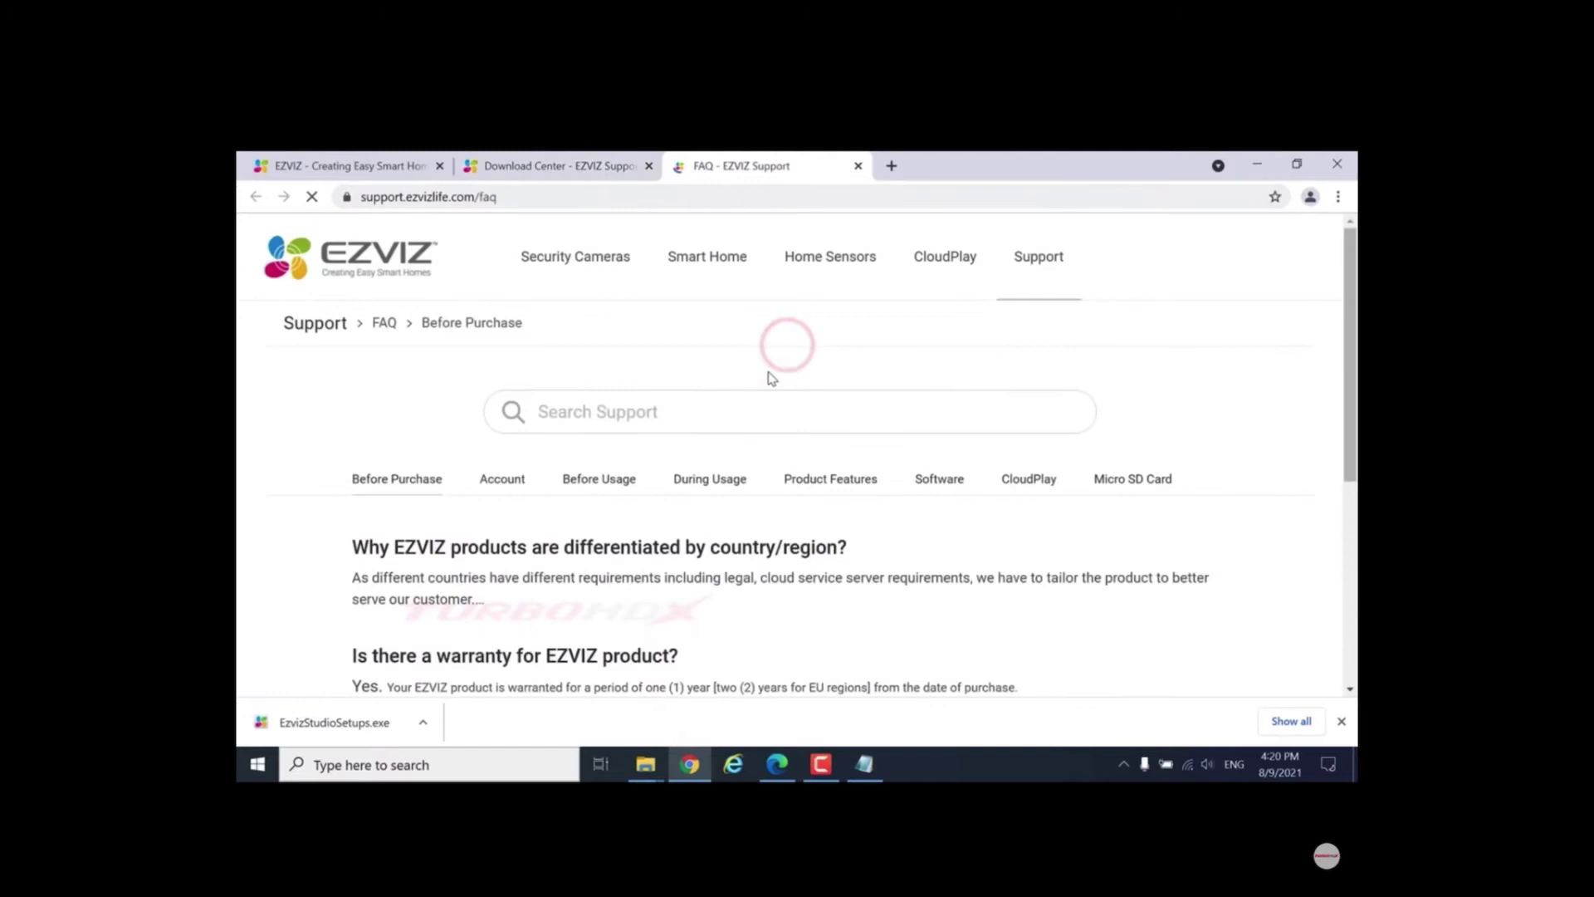
type("advanced setting")
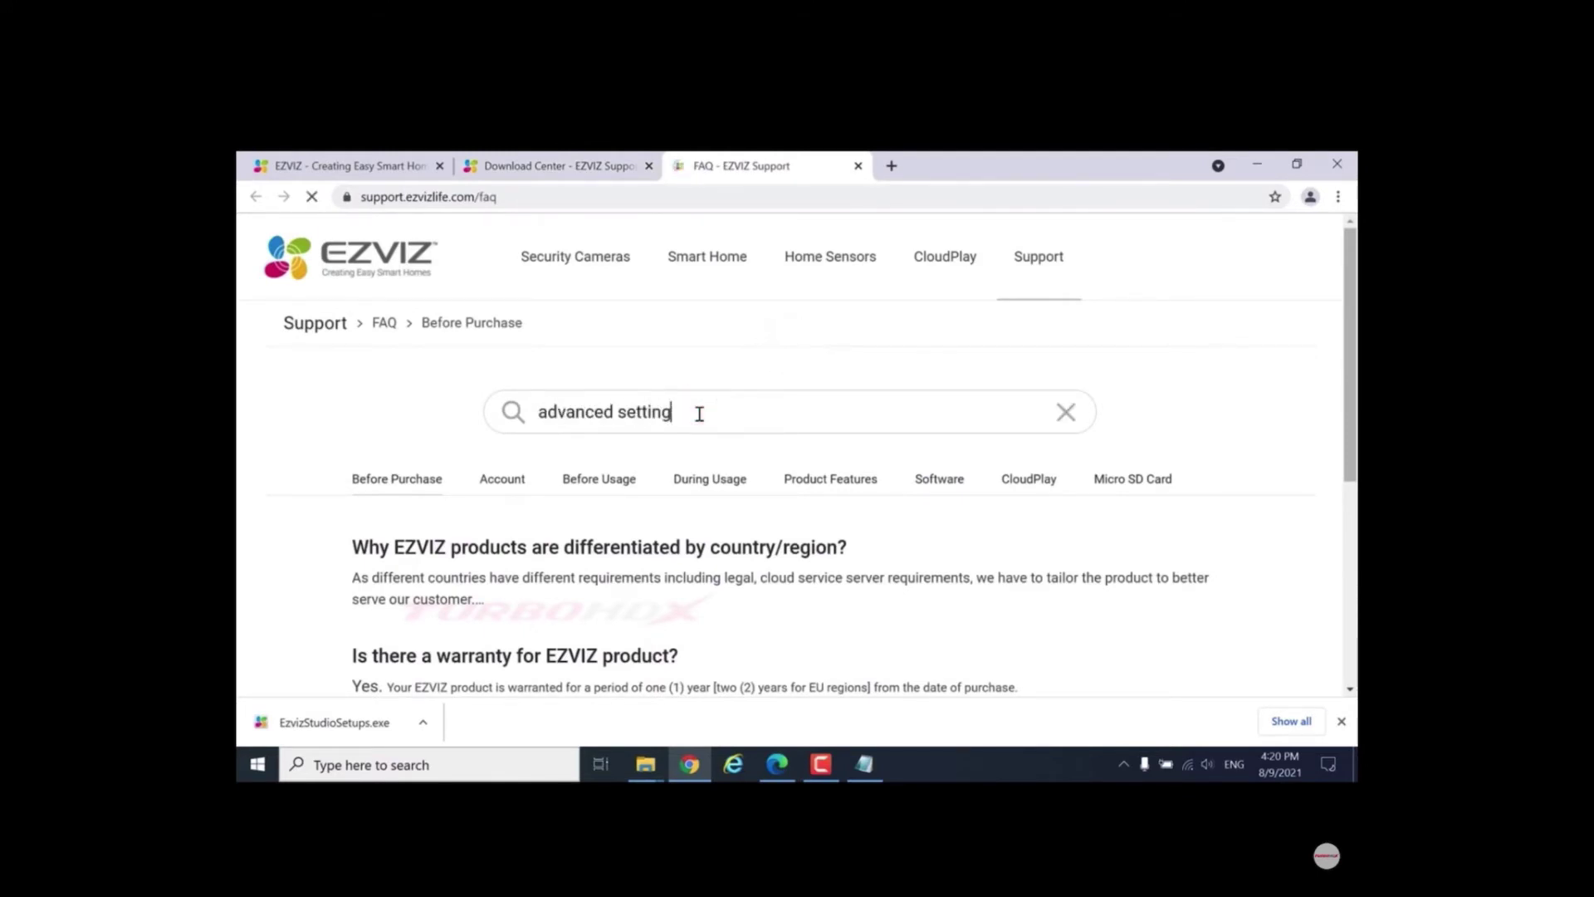
key("Return")
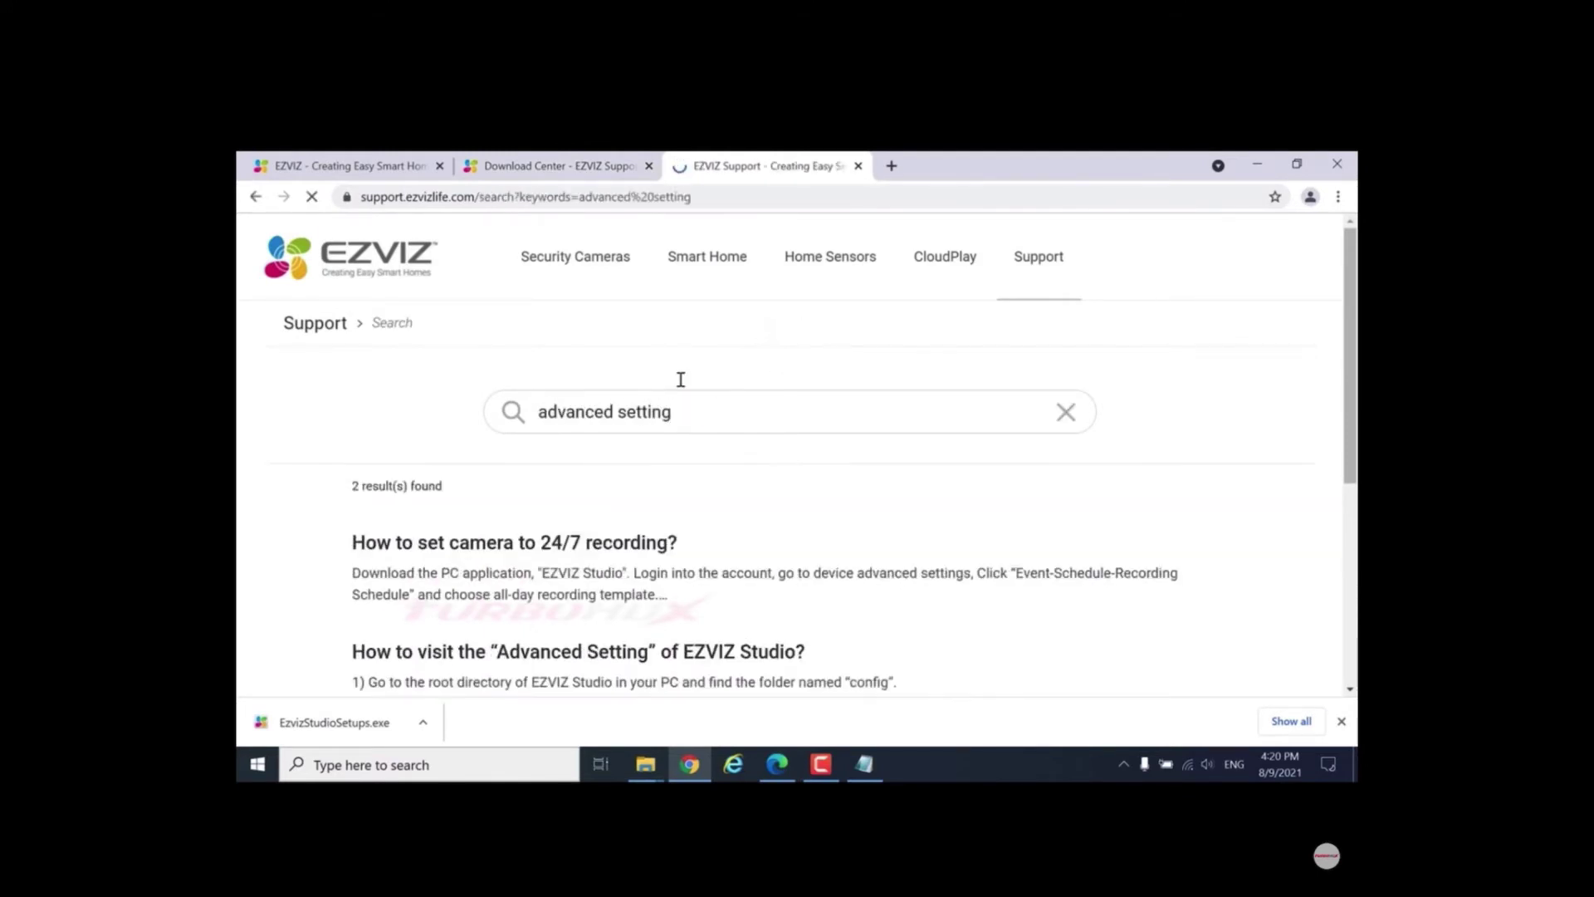
- Open the article "How to visit the “Advanced Setting” of EZVIZ Studio?" from the search results
scroll(668, 411, "down", 1)
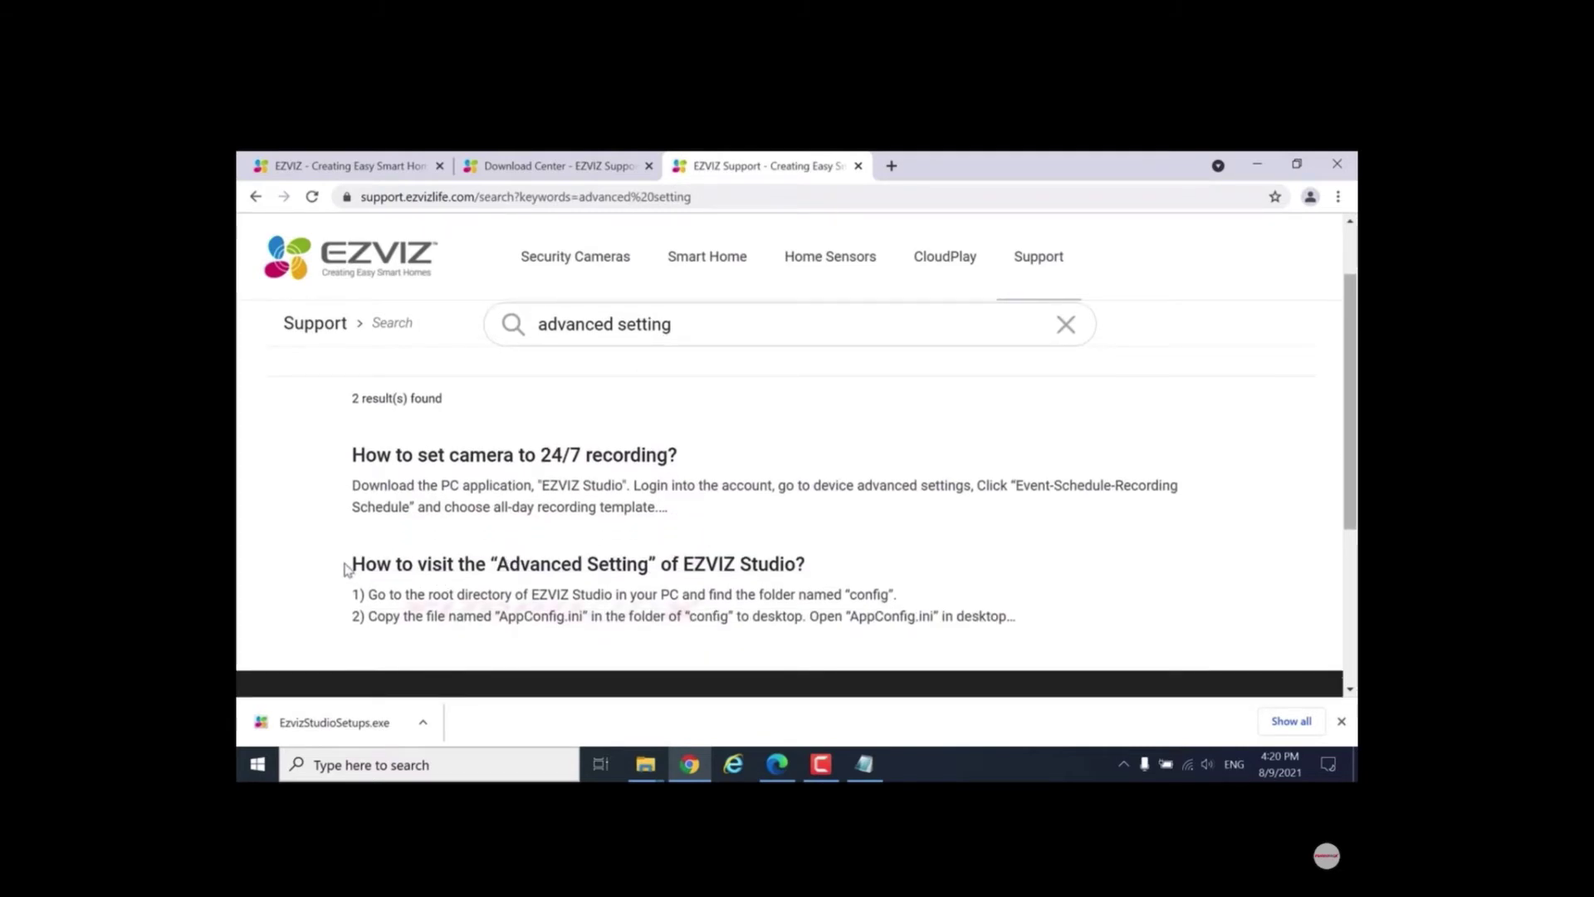
left_click_drag(347, 569, 811, 572)
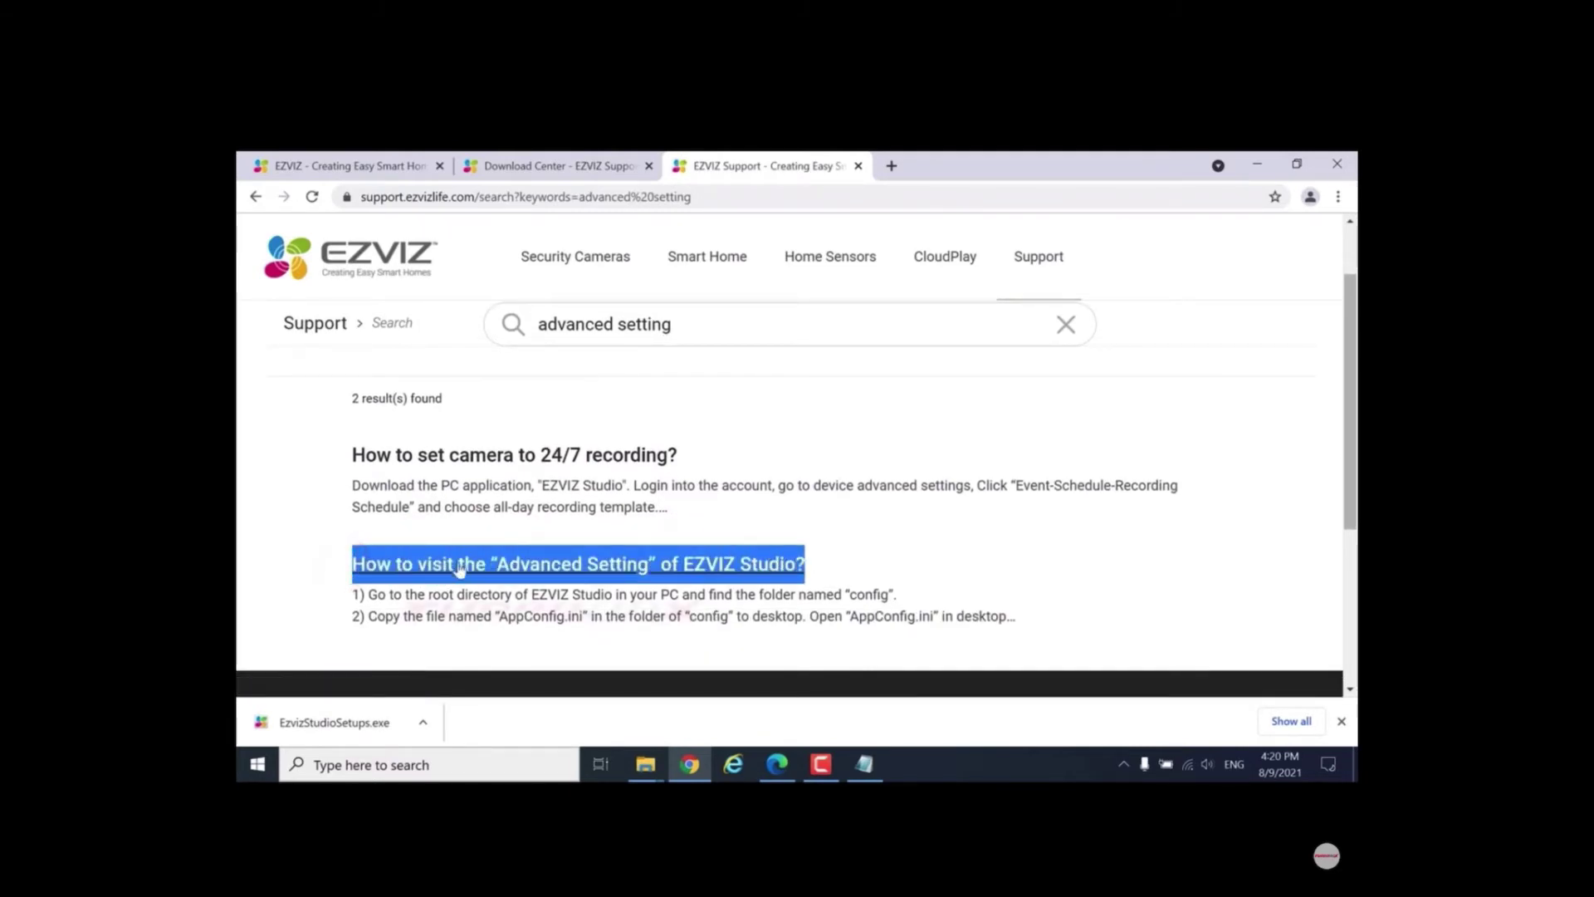
left_click(602, 572)
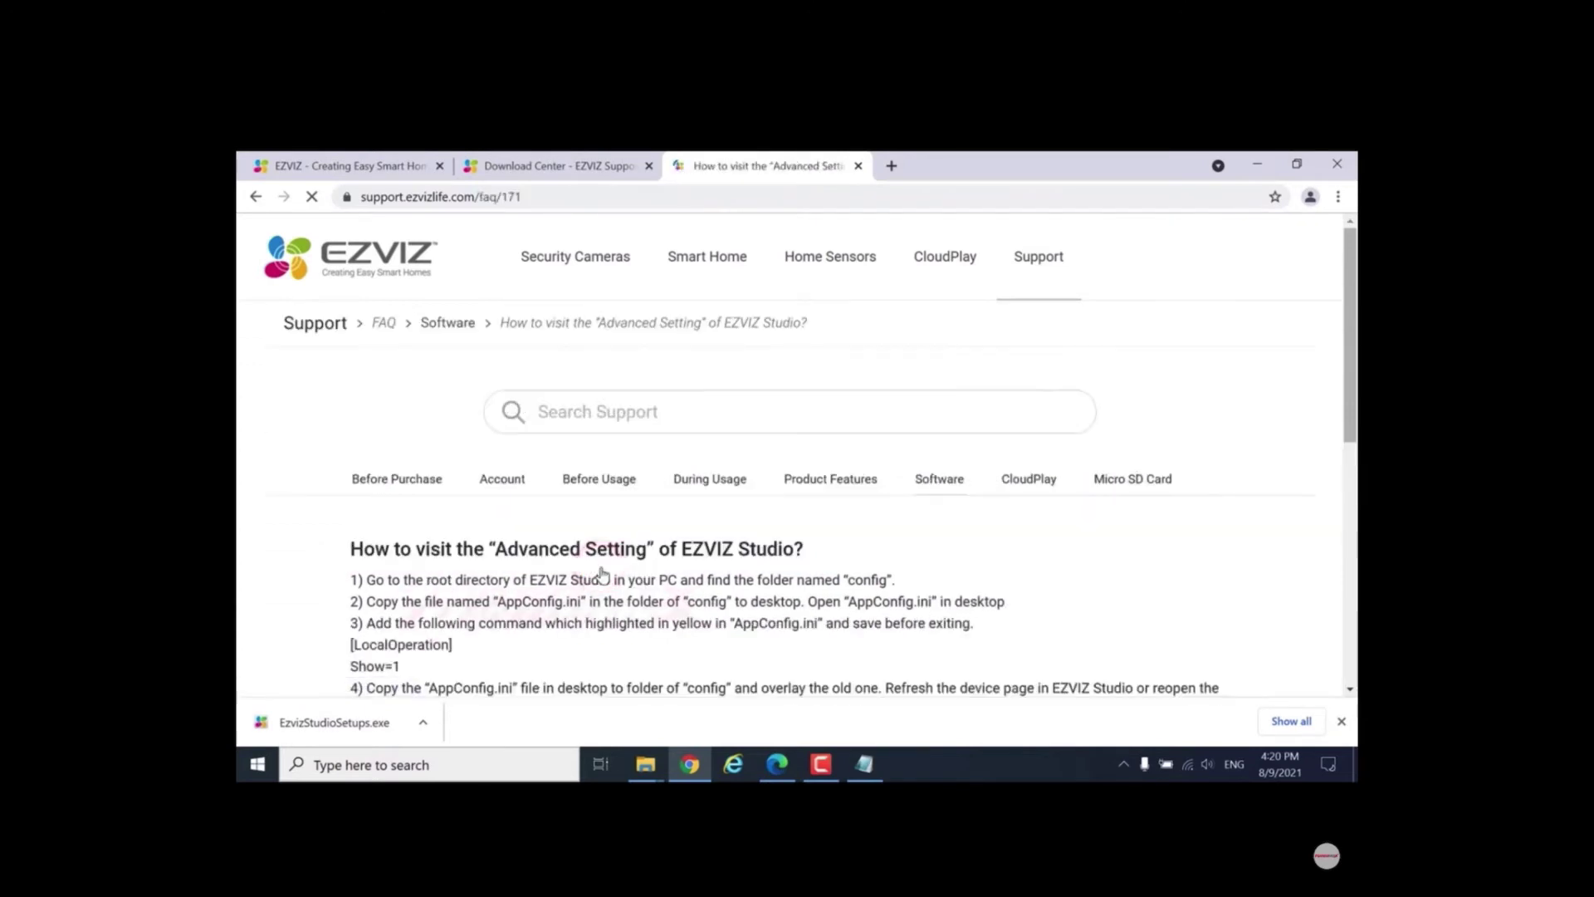
scroll(695, 505, "down", 2)
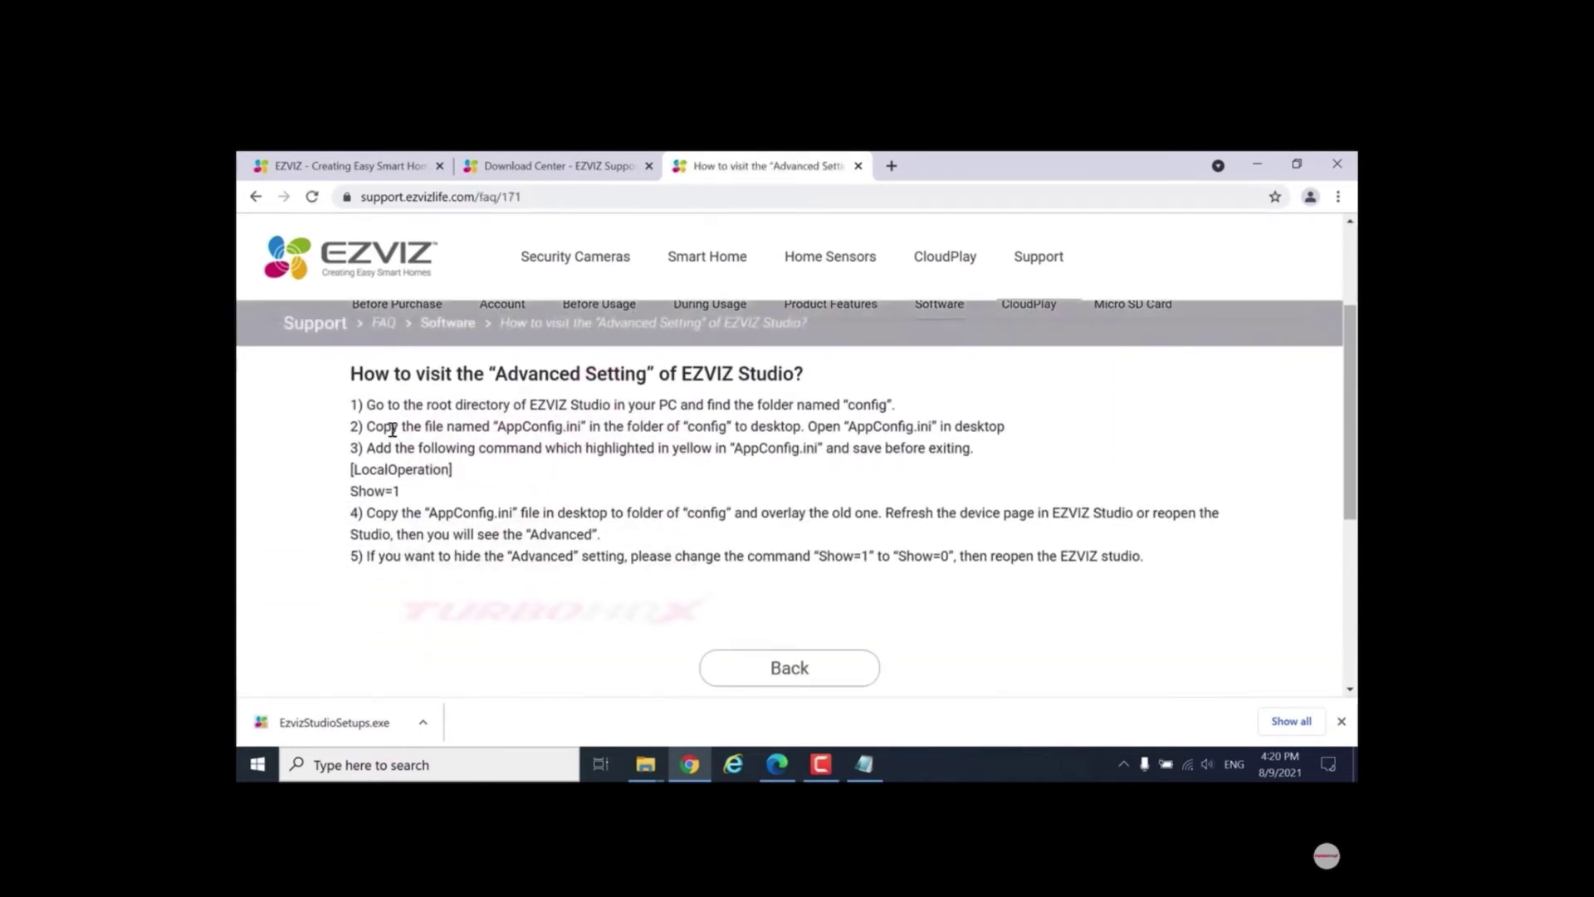
- Read through the article's five numbered instructions on editing AppConfig.ini to show the Advanced setting
triple_click(356, 404)
triple_click(352, 426)
triple_click(349, 448)
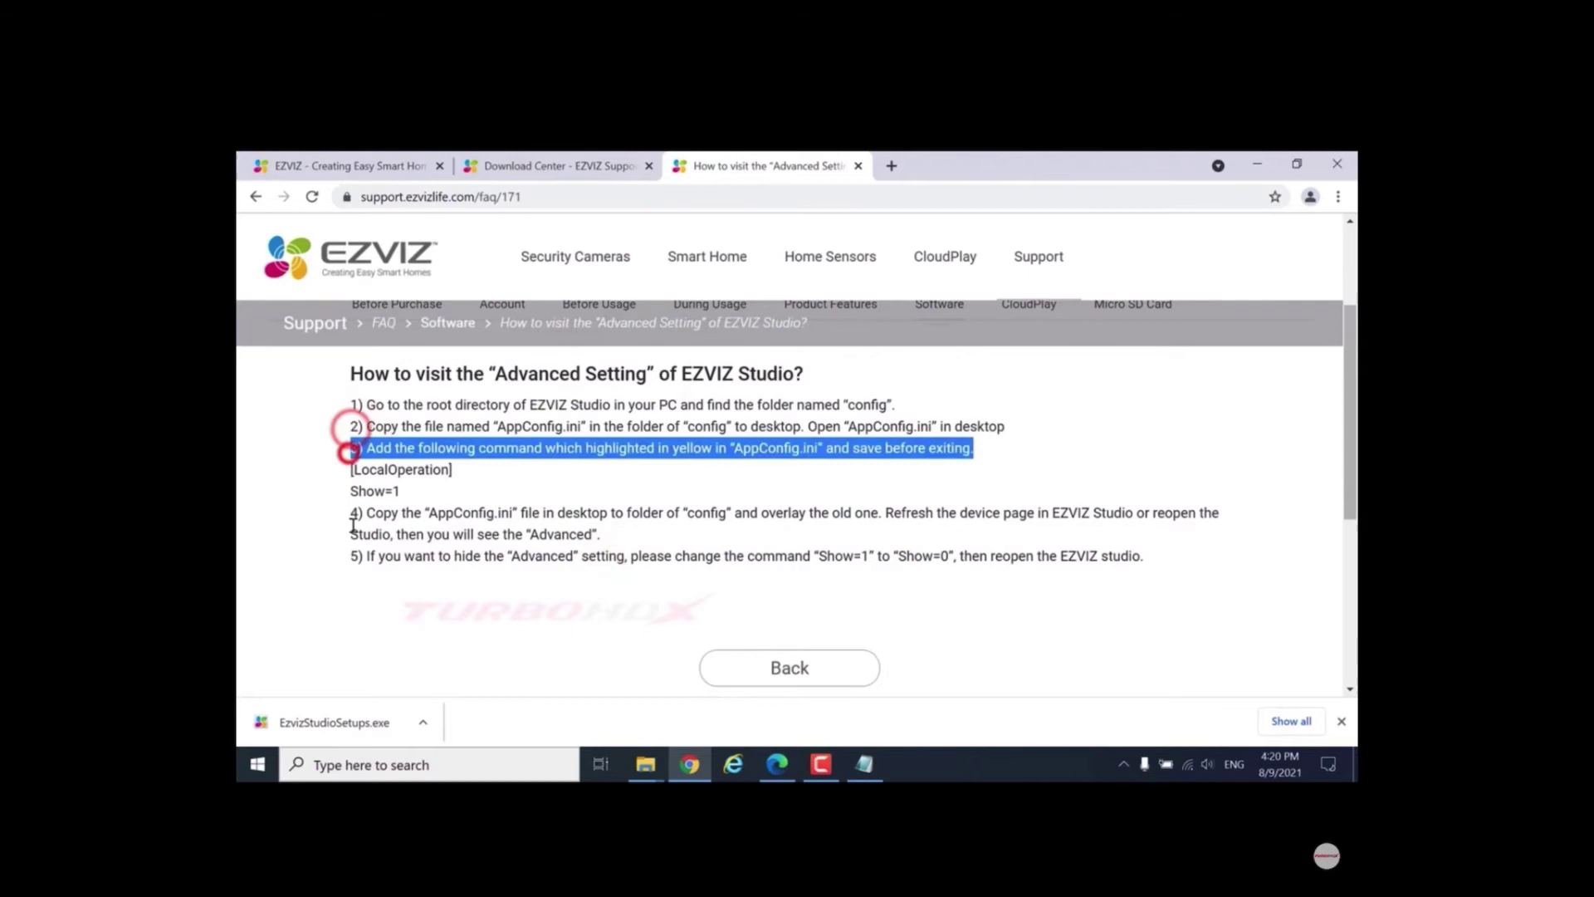
triple_click(351, 515)
left_click(340, 558)
triple_click(346, 558)
left_click(453, 491)
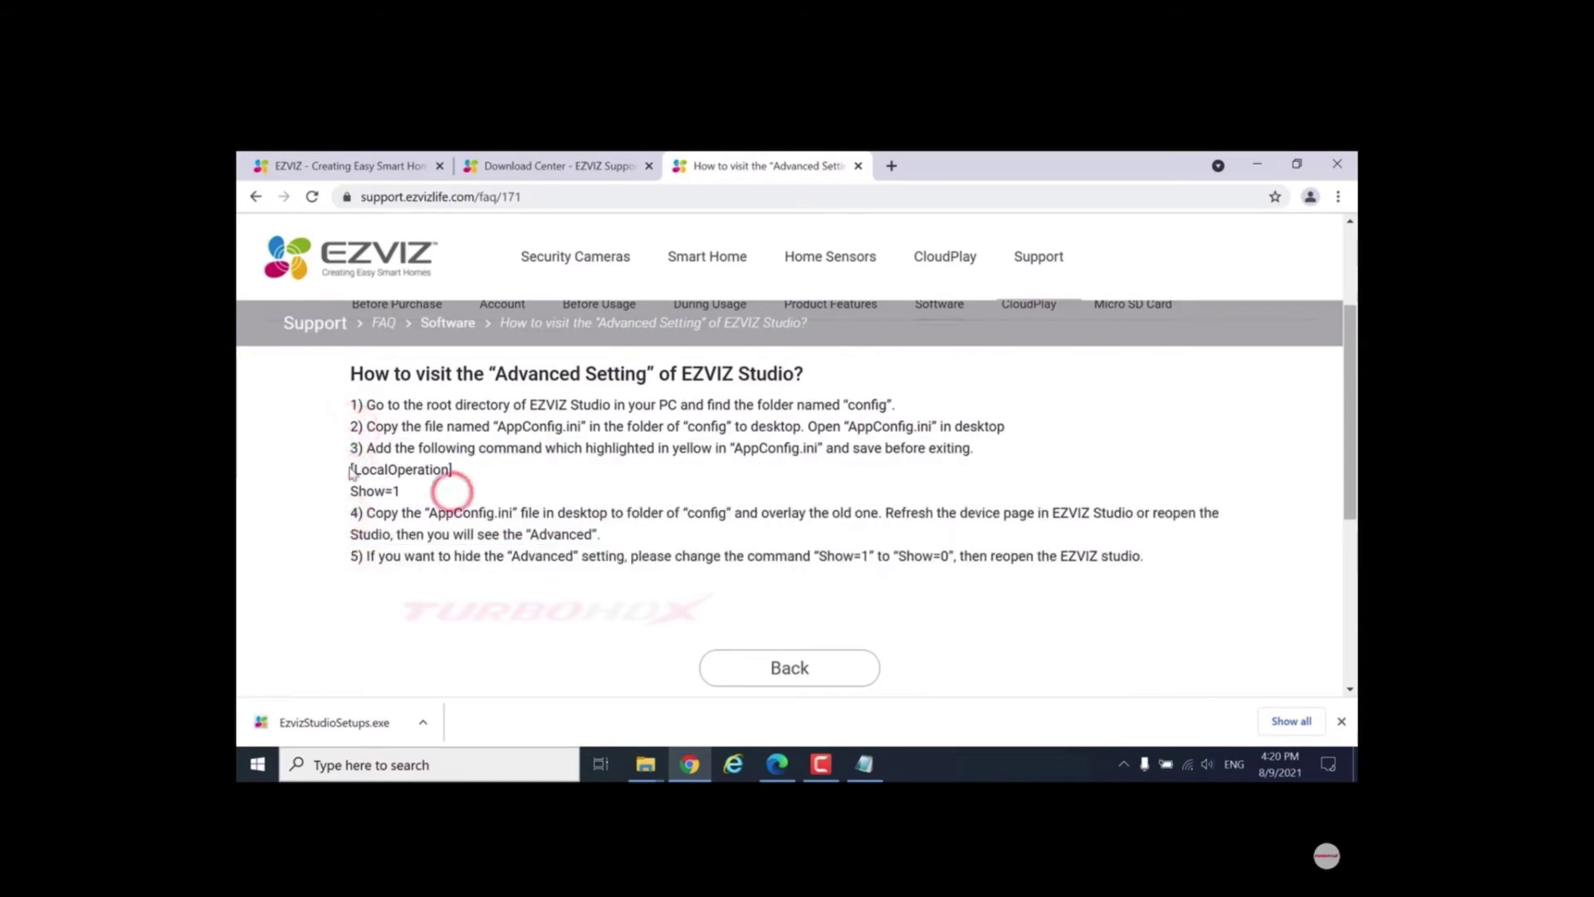
- Copy the two command lines "[LocalOperation]" and "Show=1" from the article
triple_click(352, 470)
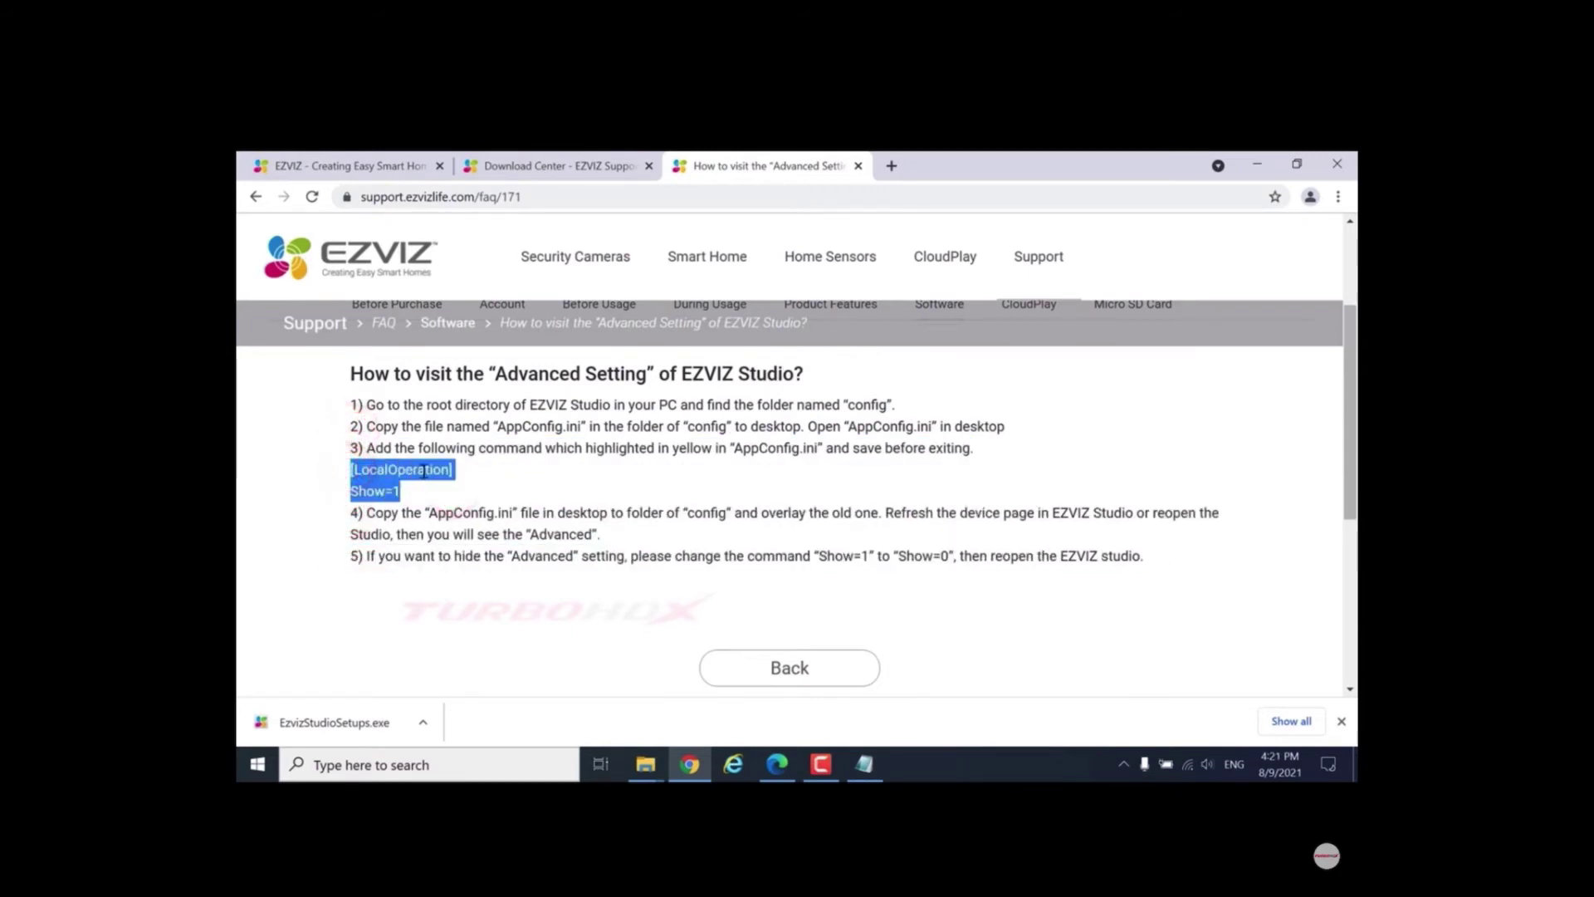
right_click(426, 481)
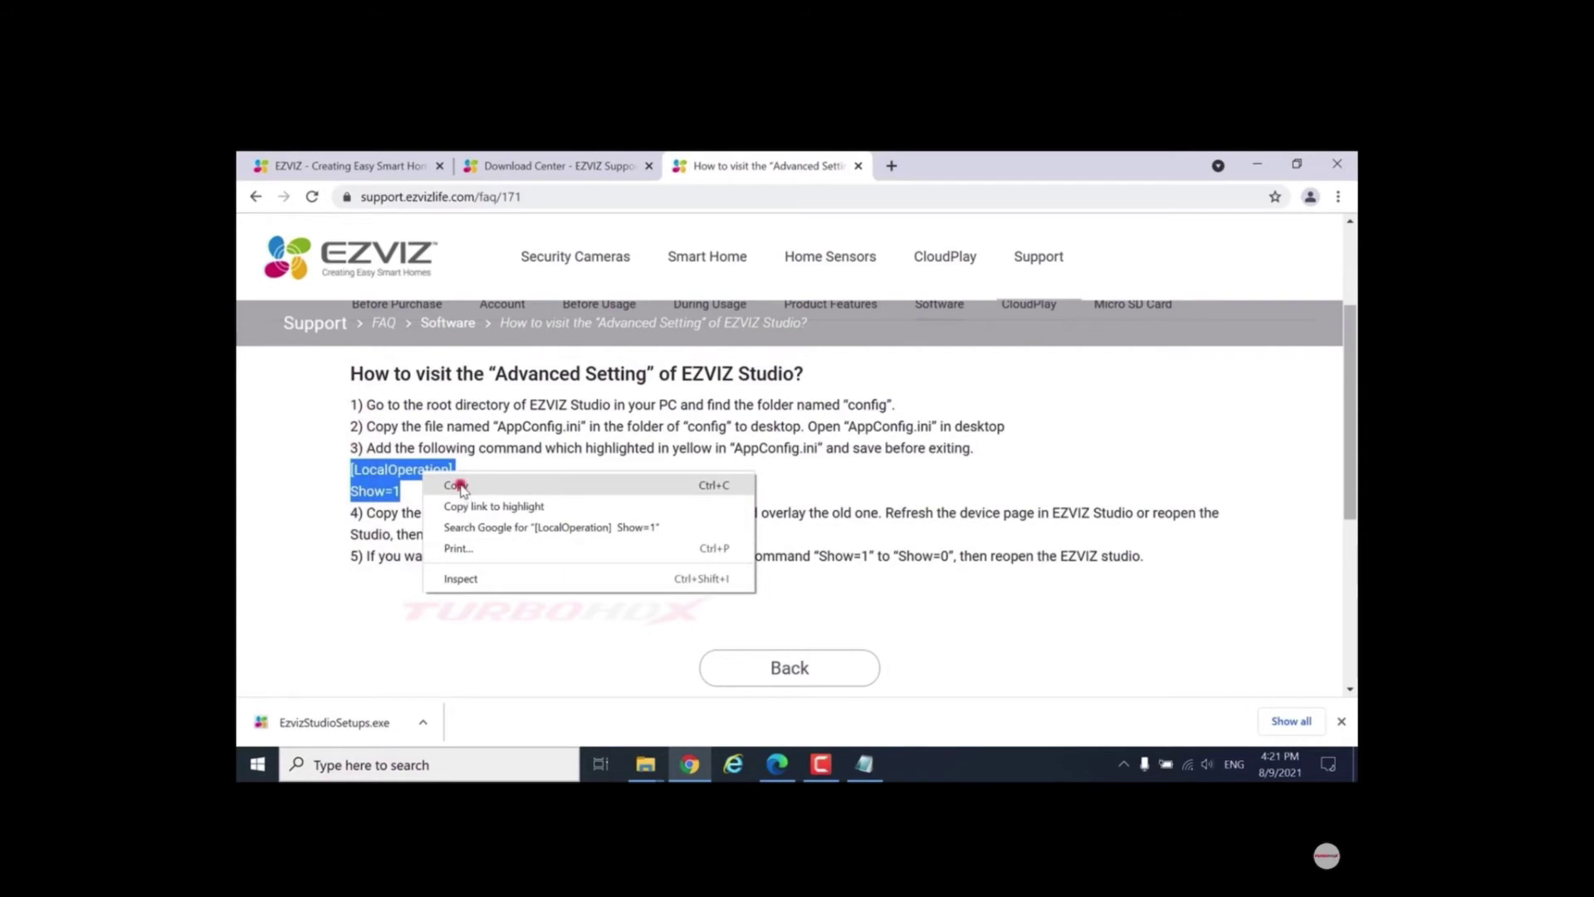
left_click(458, 486)
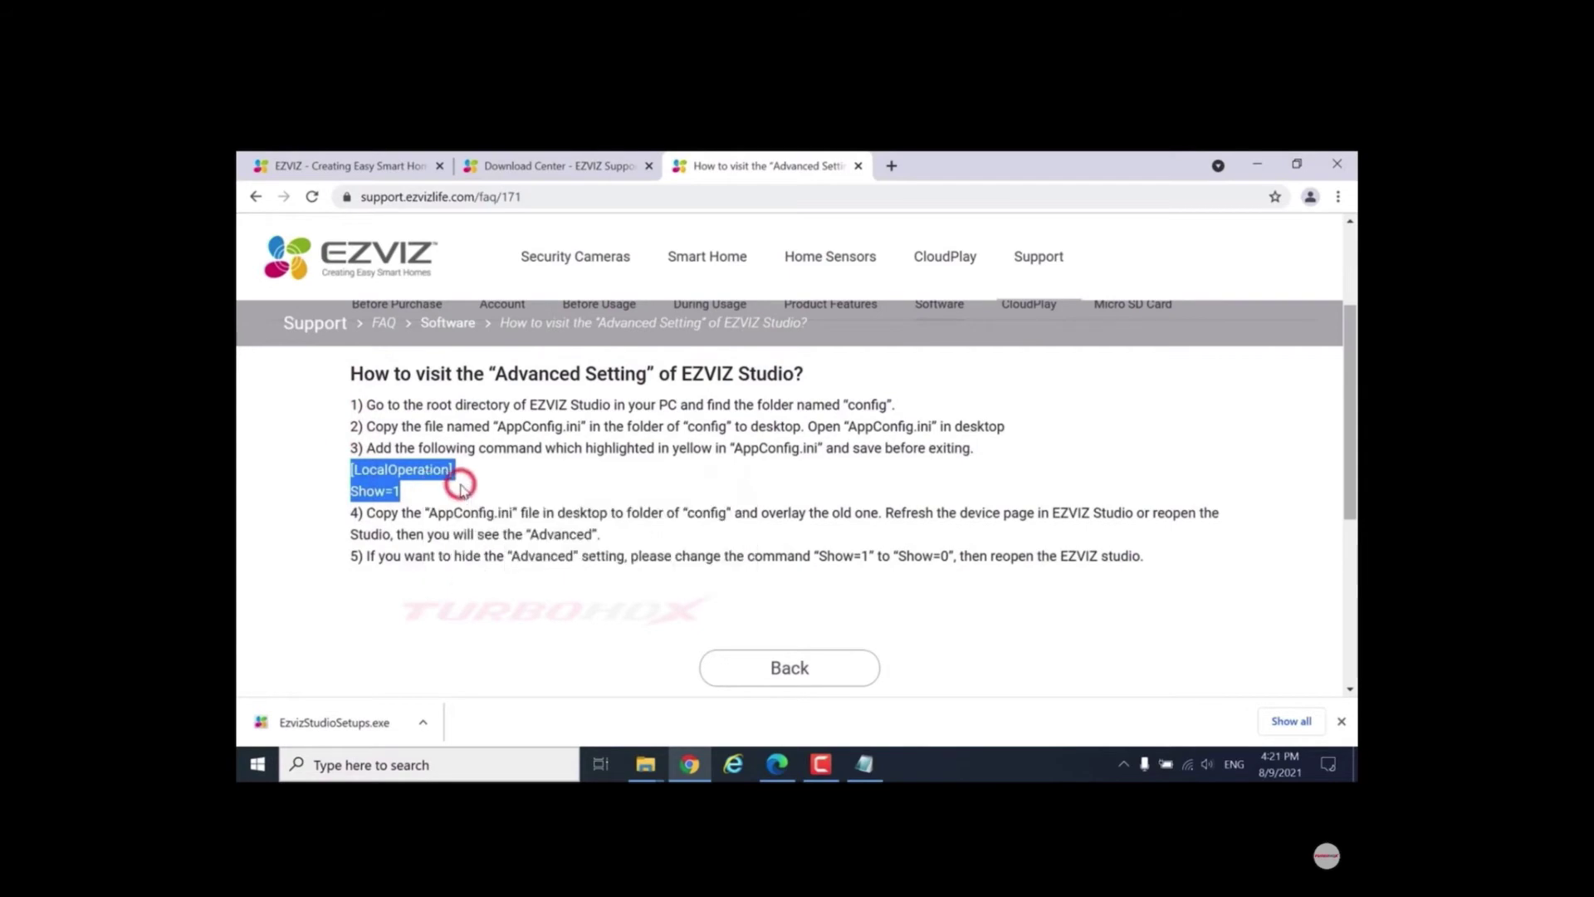
- Paste the copied lines at the end of AppConfig in Notepad, with a blank line above [LocalOperation] and Show=1 directly below it
left_click(1258, 173)
left_click(780, 392)
right_click(419, 347)
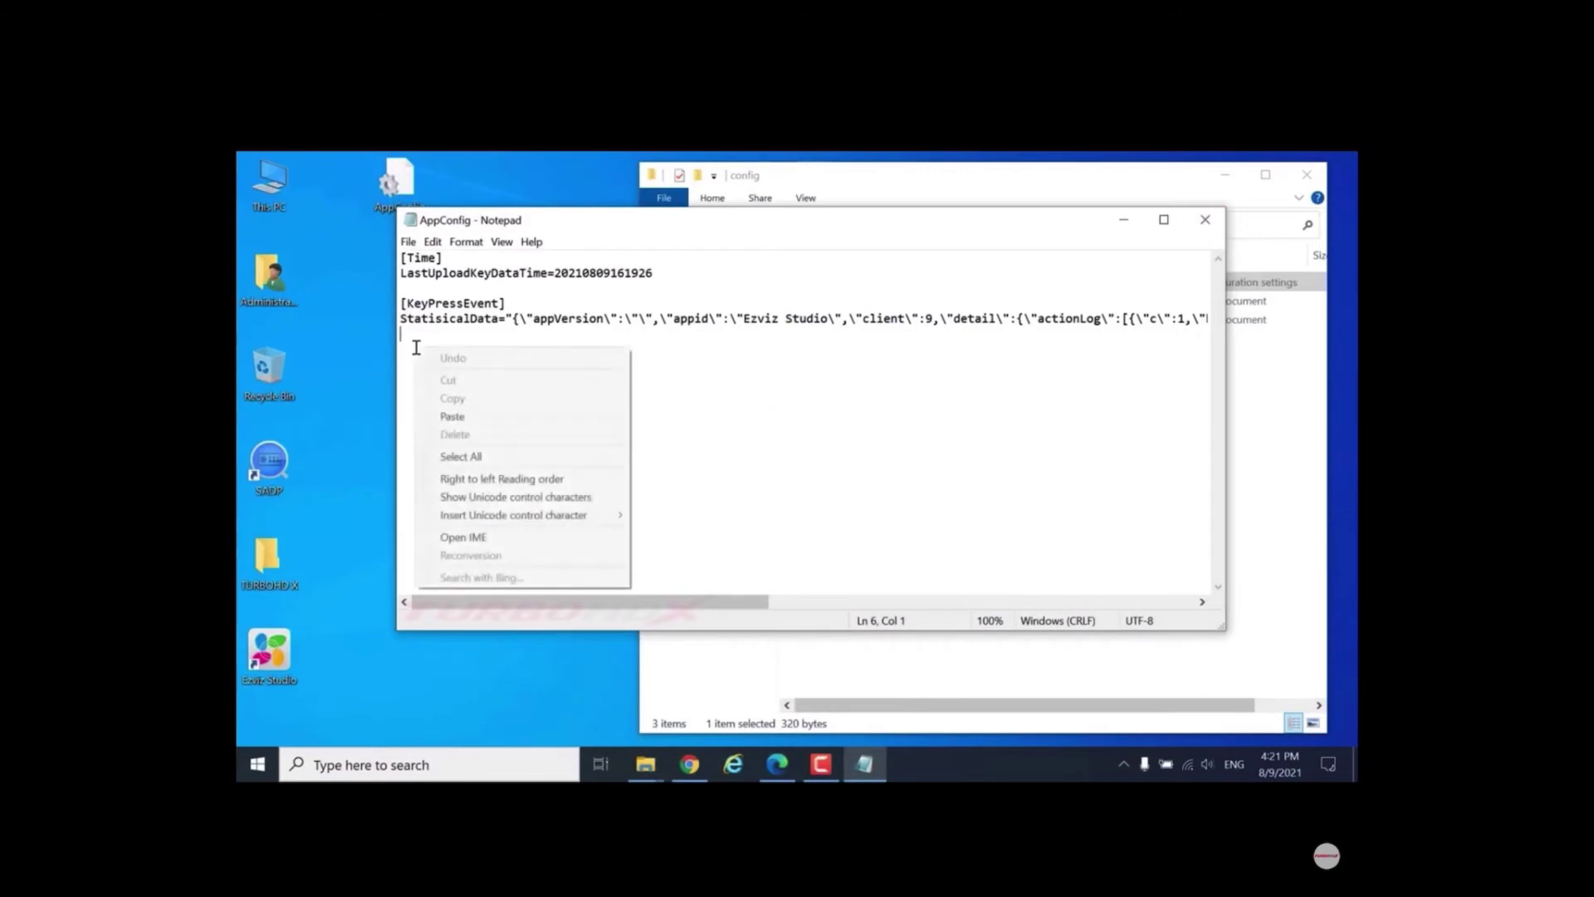
left_click(450, 417)
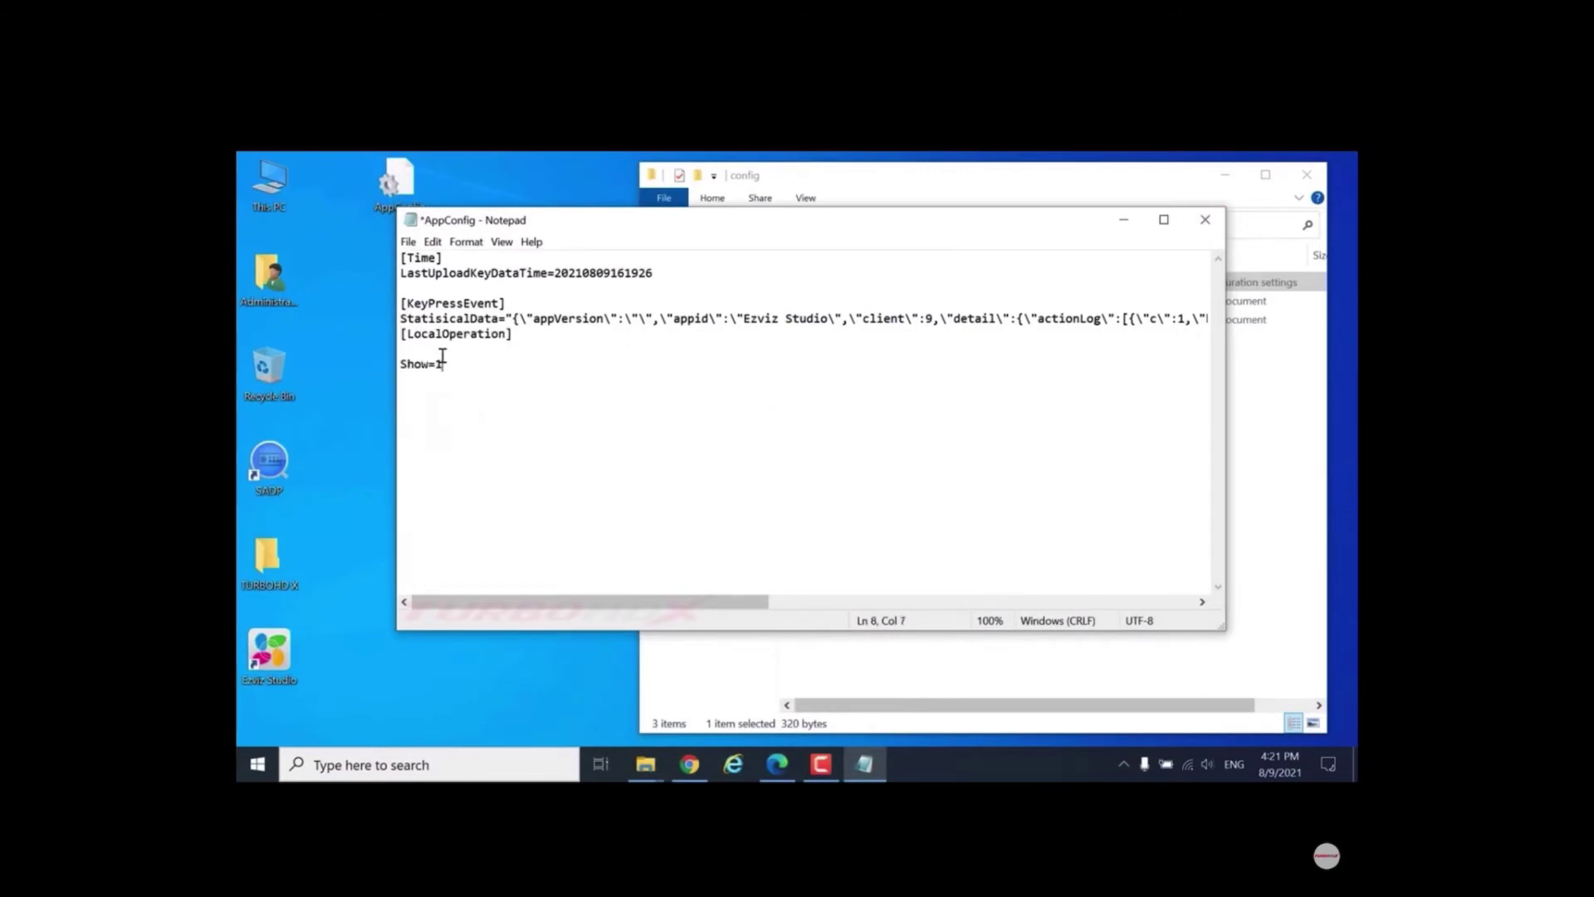
key("Return")
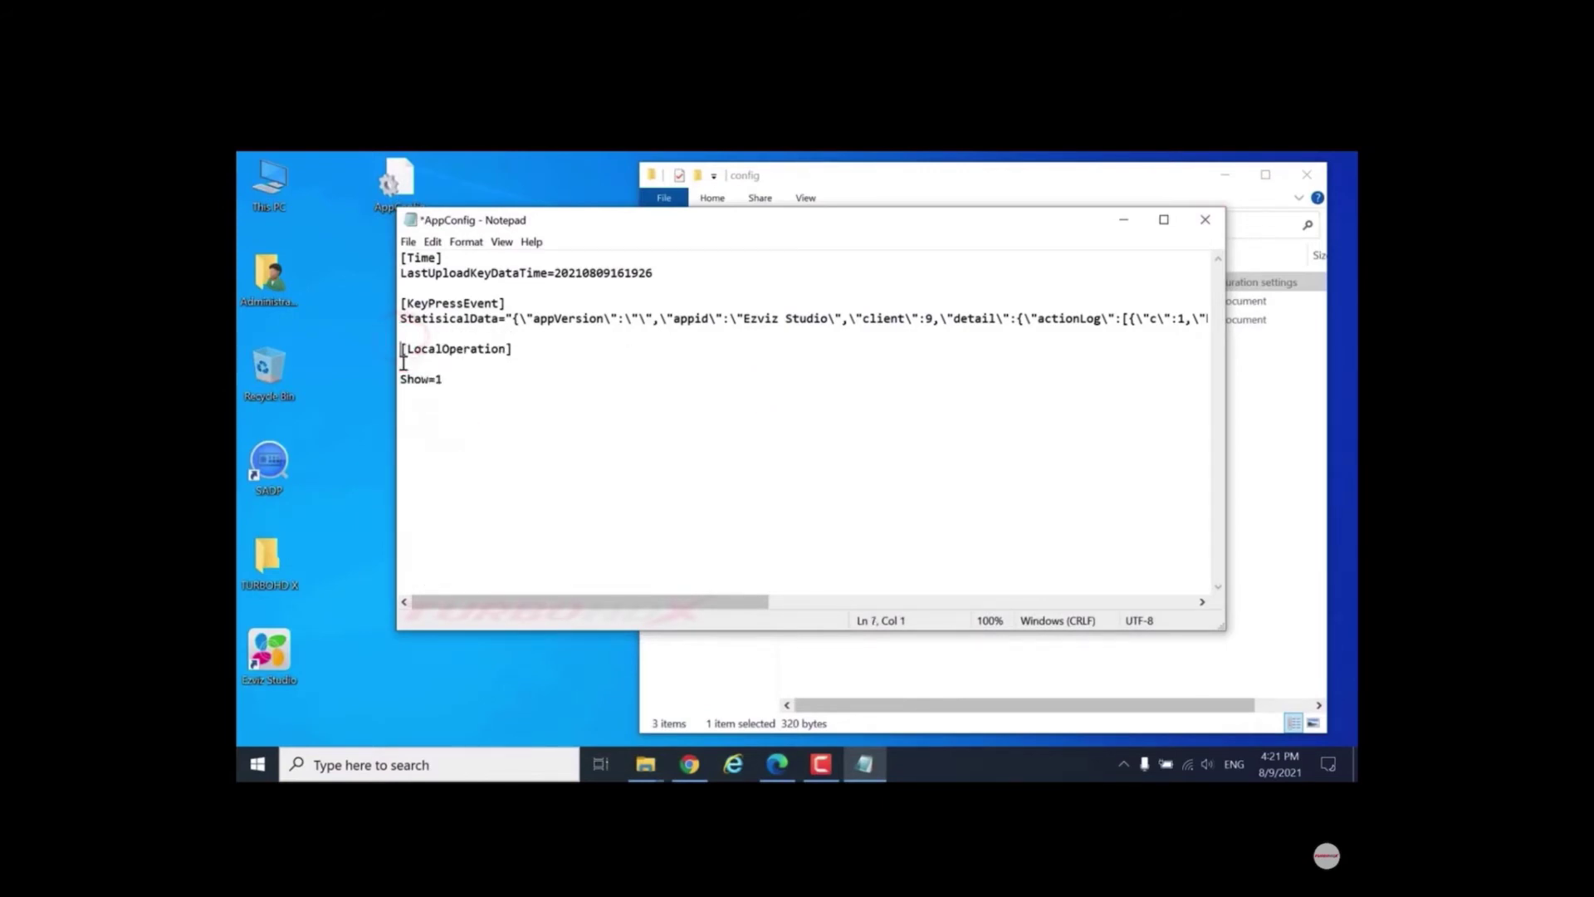
key("BackSpace")
left_click_drag(496, 379, 401, 348)
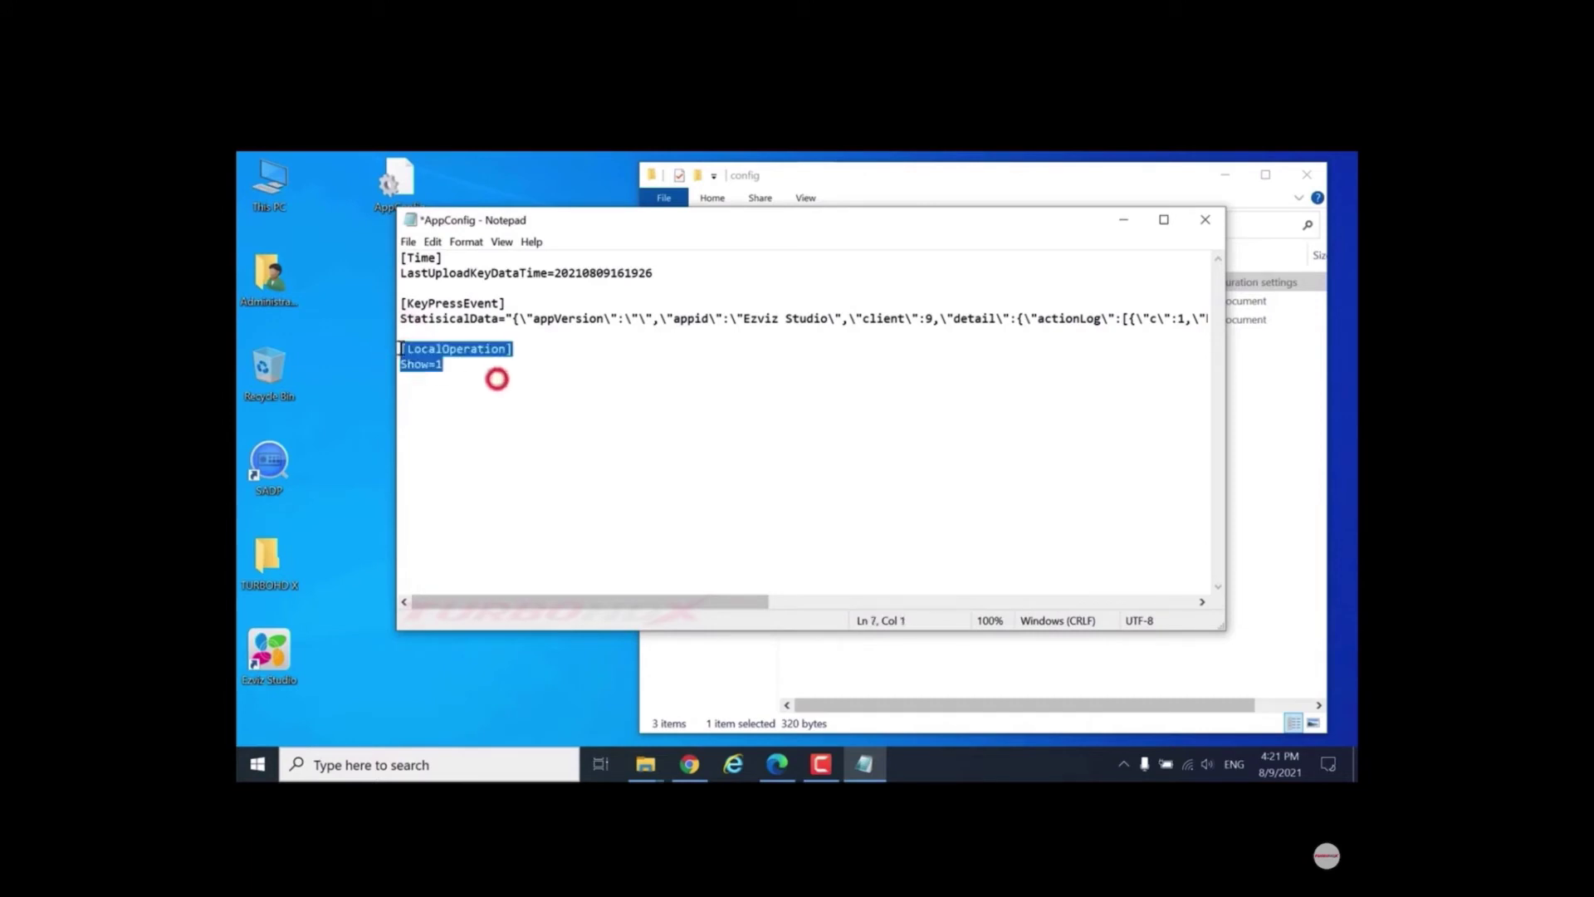
left_click(472, 377)
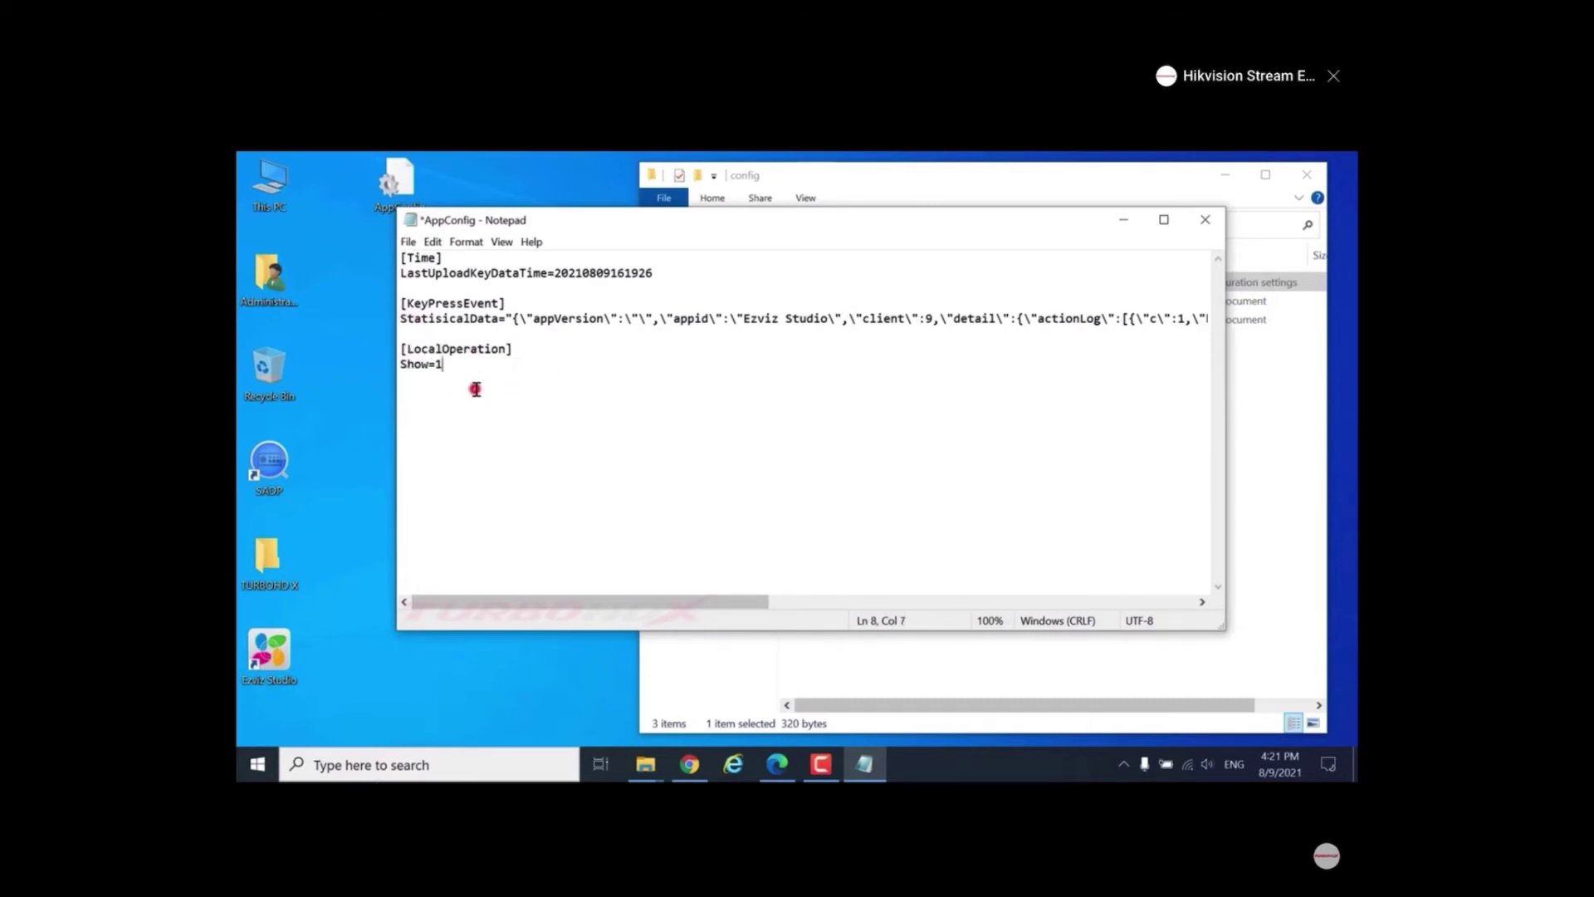
- Save the edited AppConfig file and close Notepad
left_click(408, 241)
left_click(434, 315)
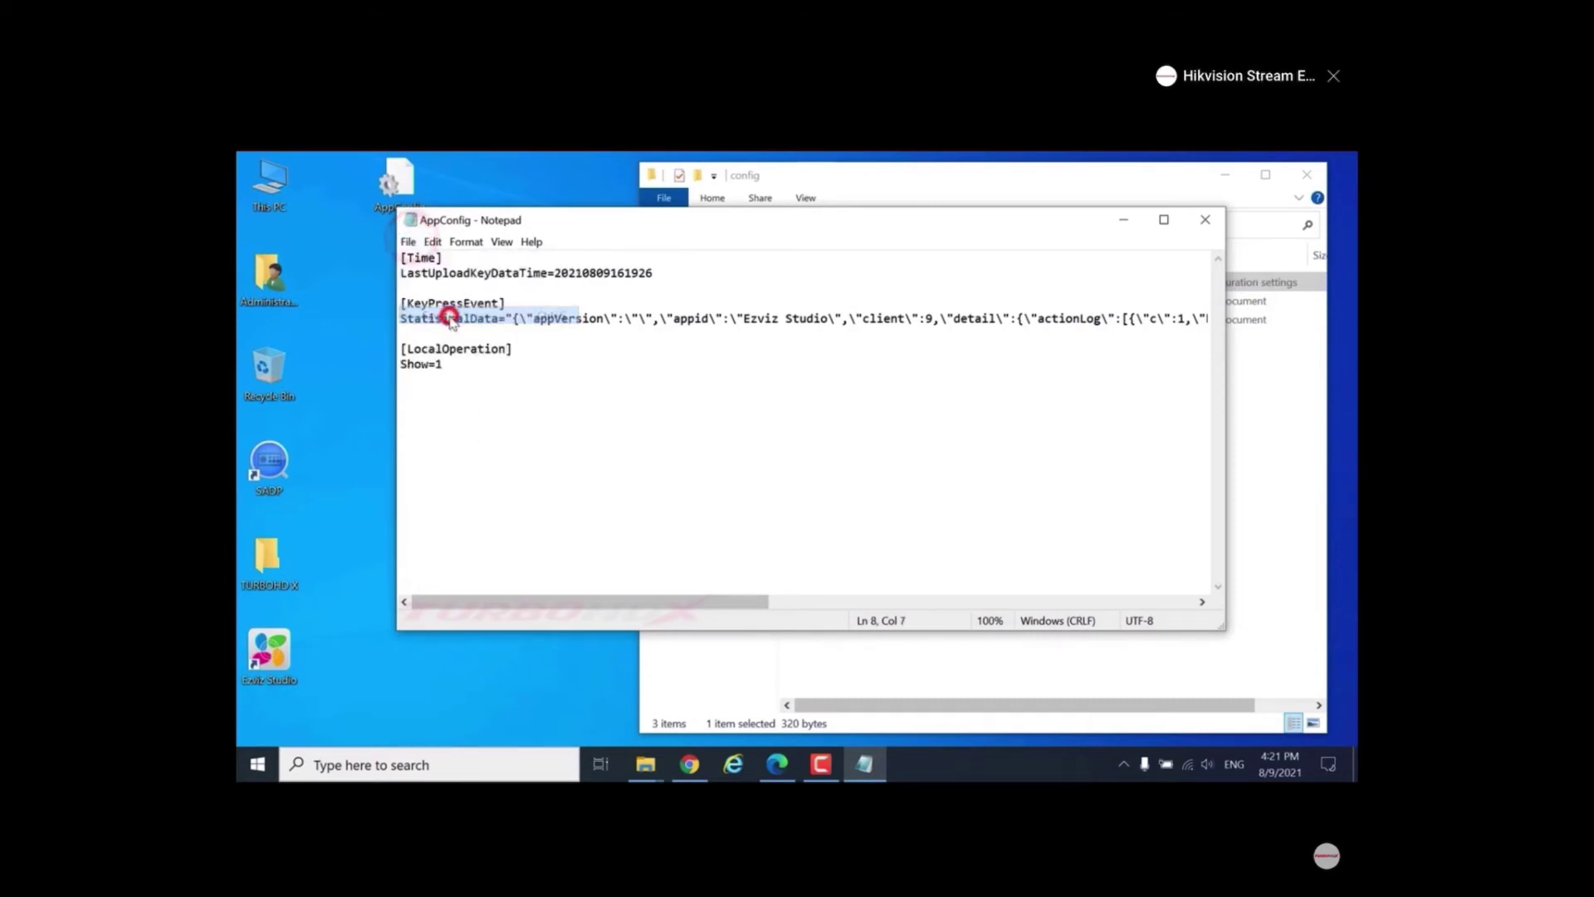
left_click(1204, 219)
- Move AppConfig from the desktop into the Ezviz Studio config folder, replacing the existing file, and close the folder window
right_click(406, 192)
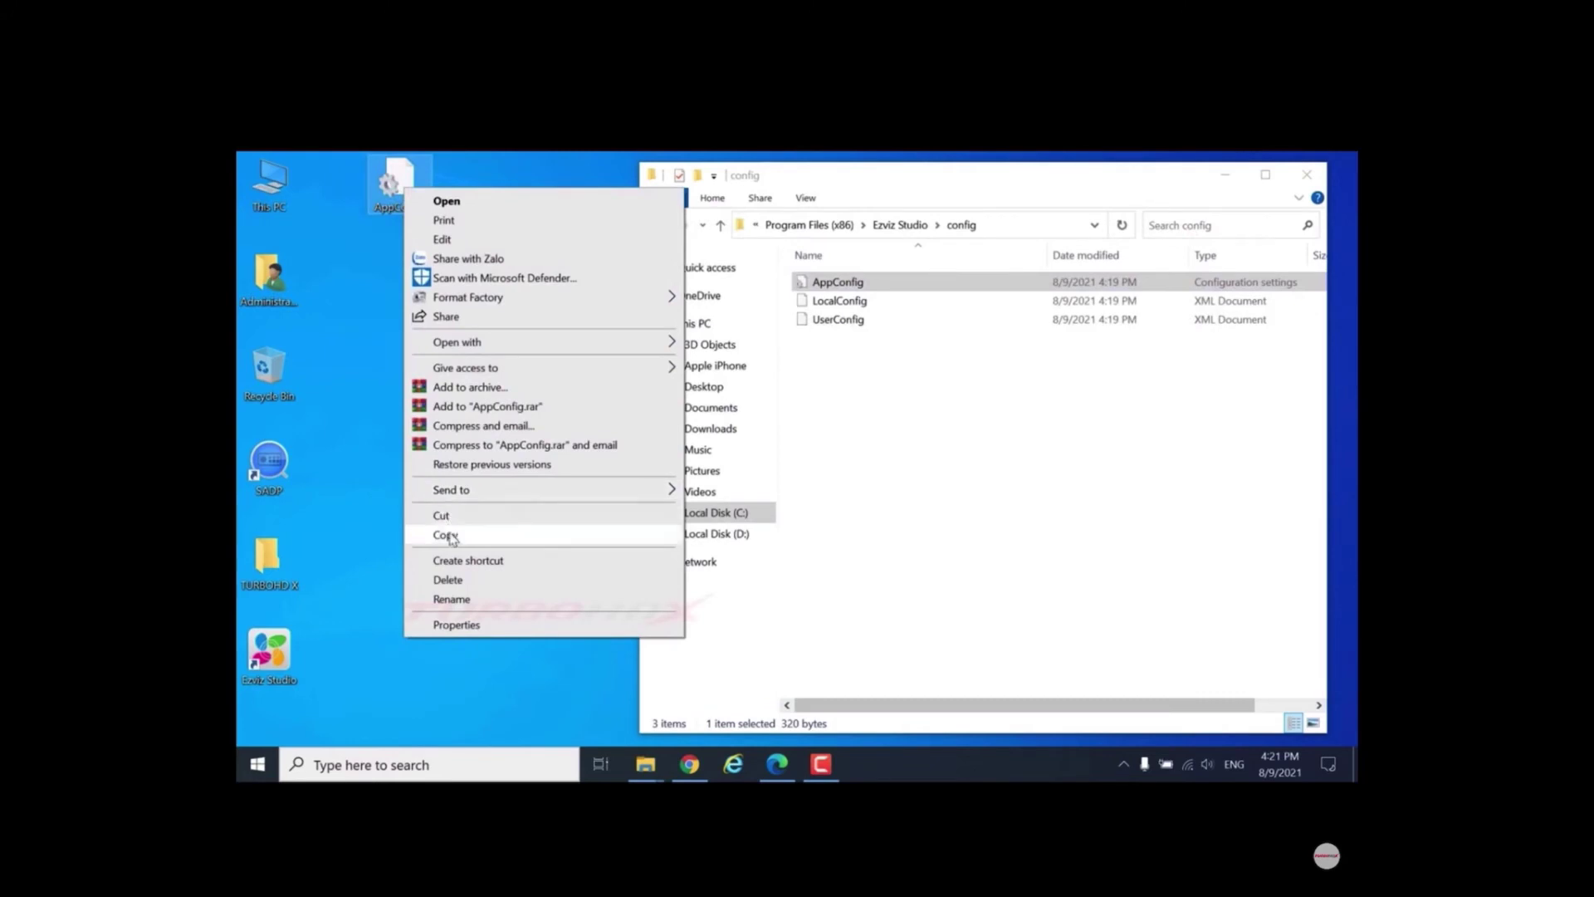
left_click(443, 516)
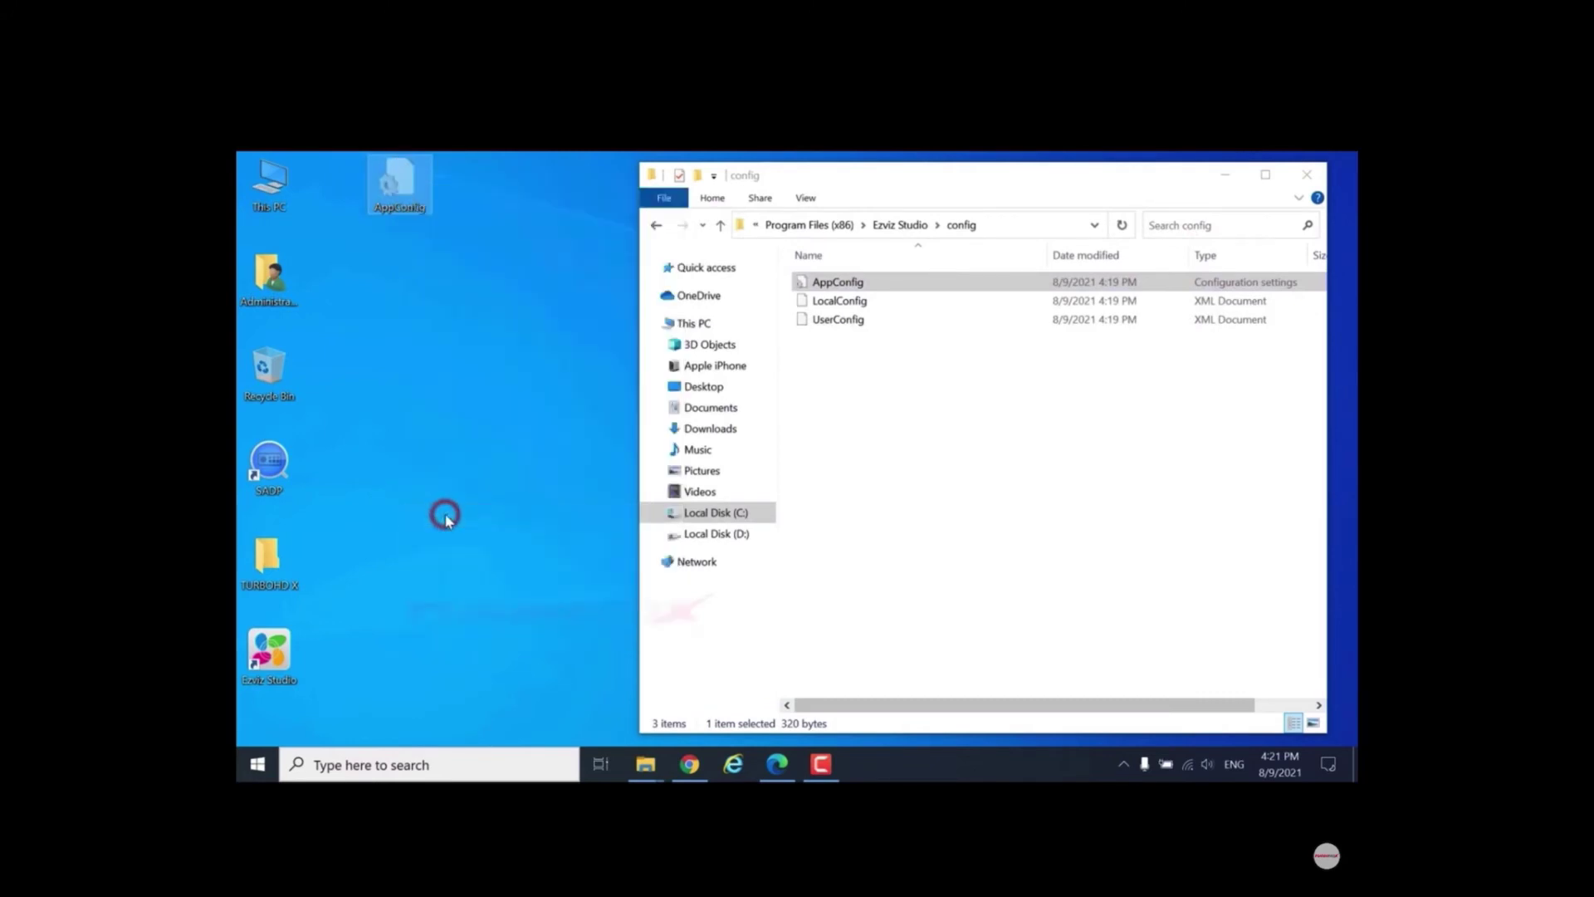
right_click(945, 405)
left_click(991, 519)
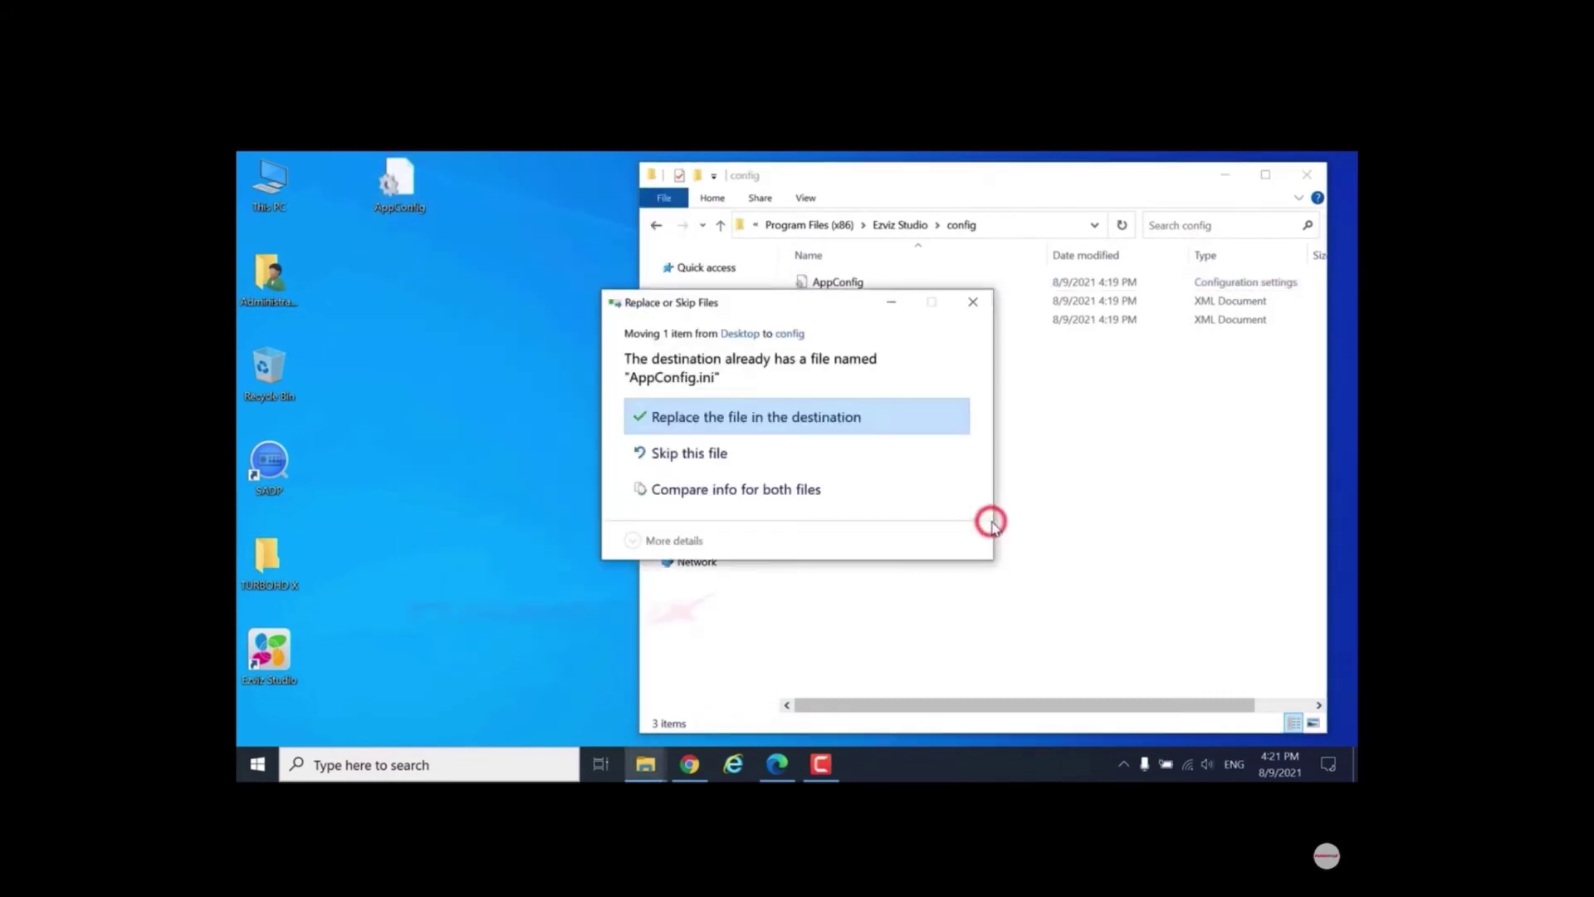
left_click(770, 425)
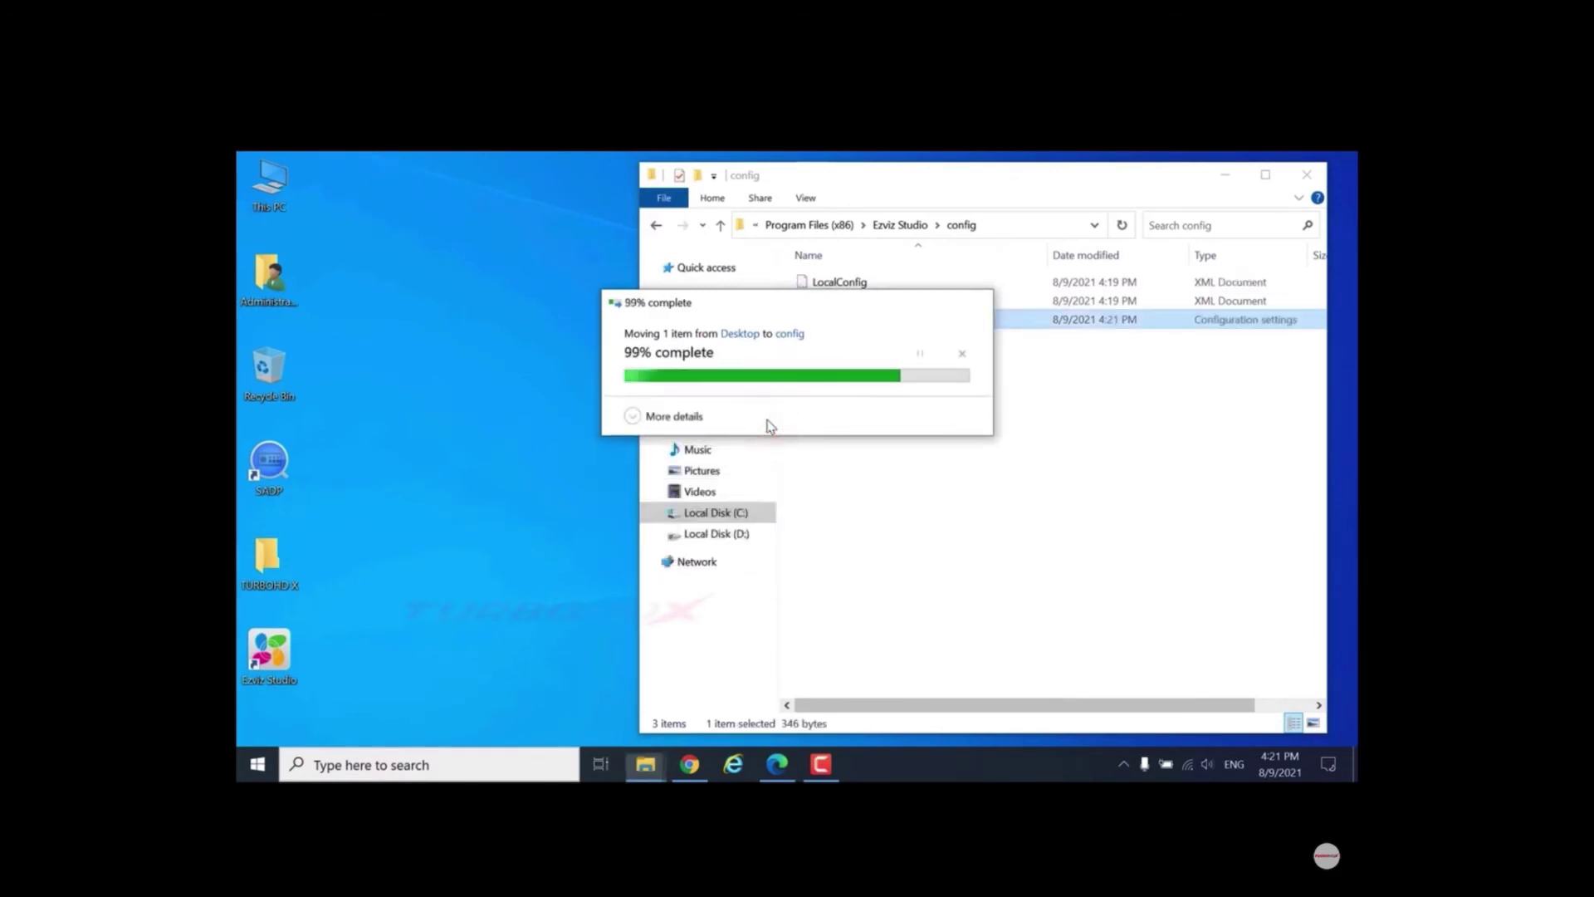
left_click(916, 419)
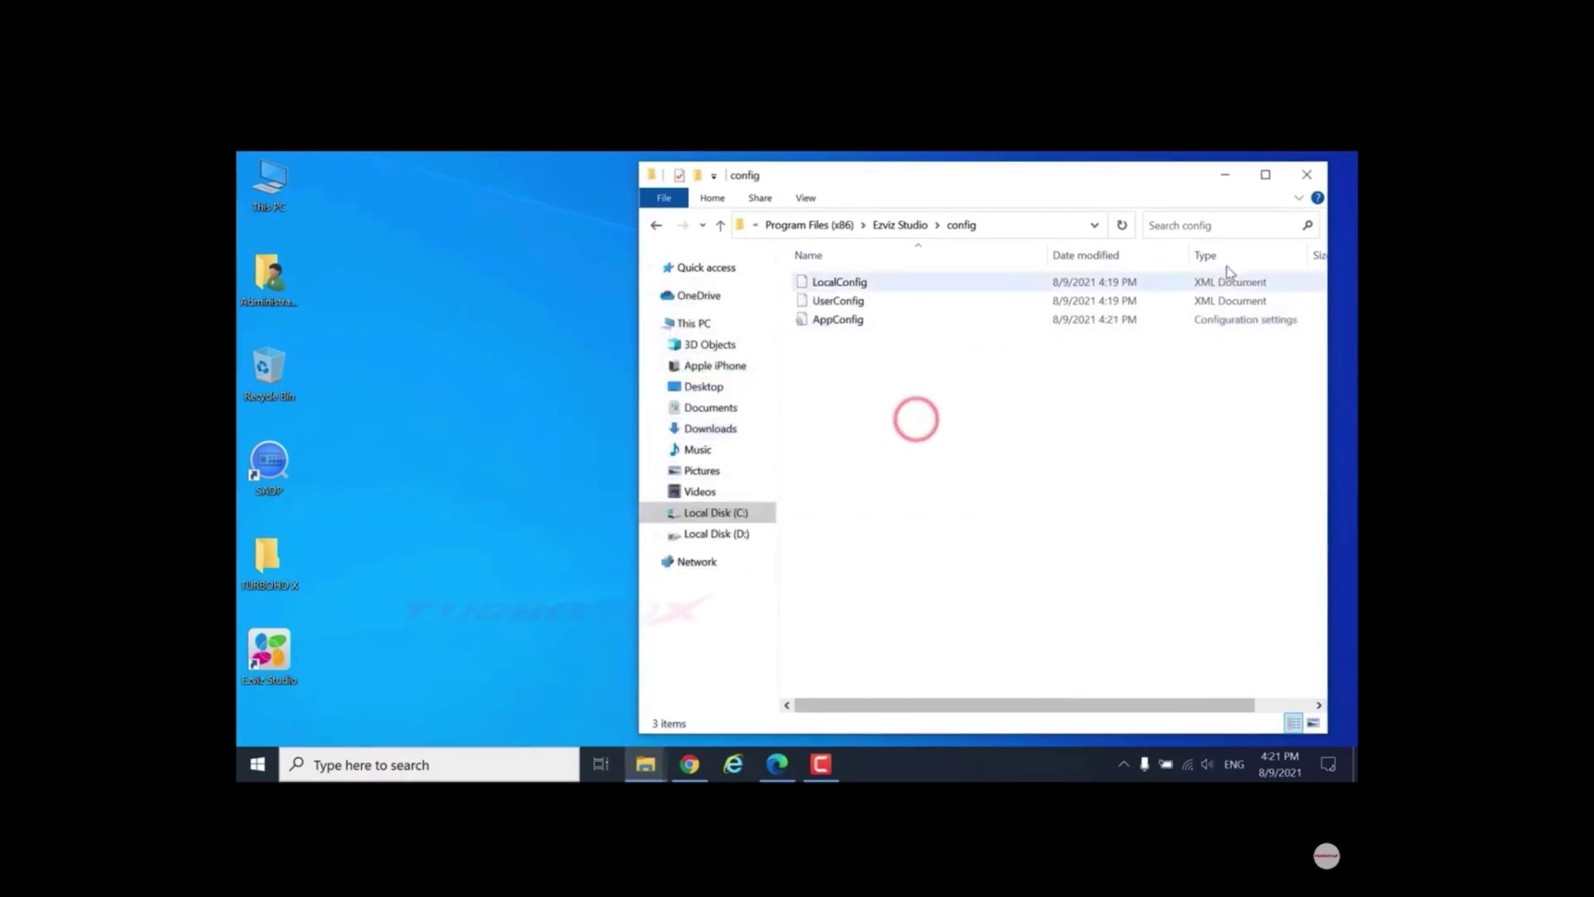
left_click(1307, 175)
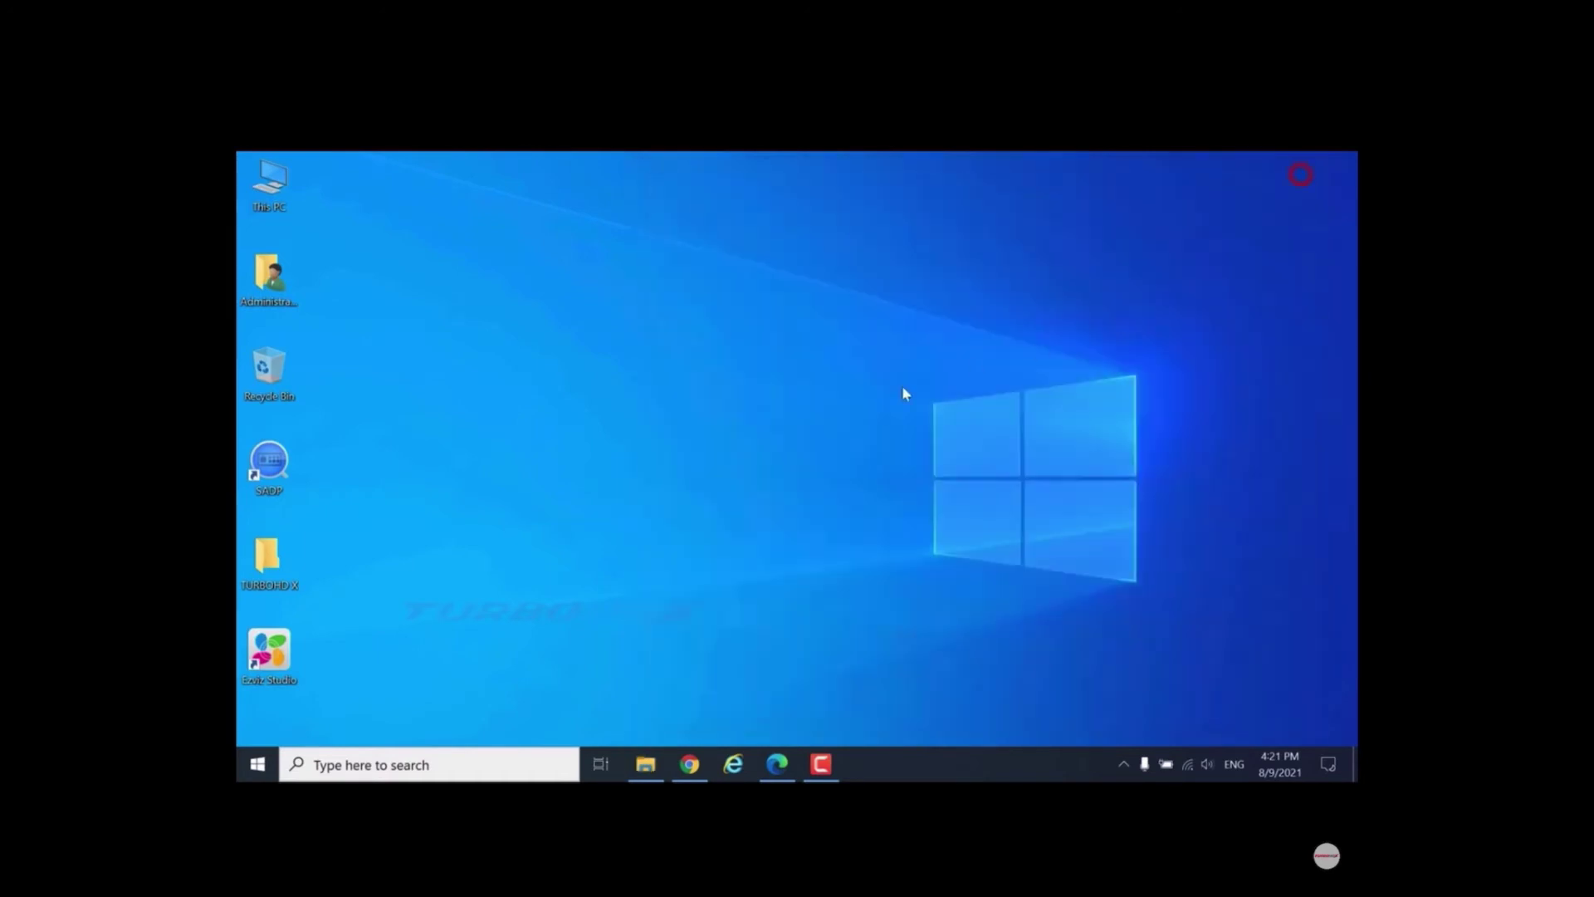
- Launch Ezviz Studio and open the advanced settings of the camera found on the LAN, entering the camera's verification code
double_click(271, 652)
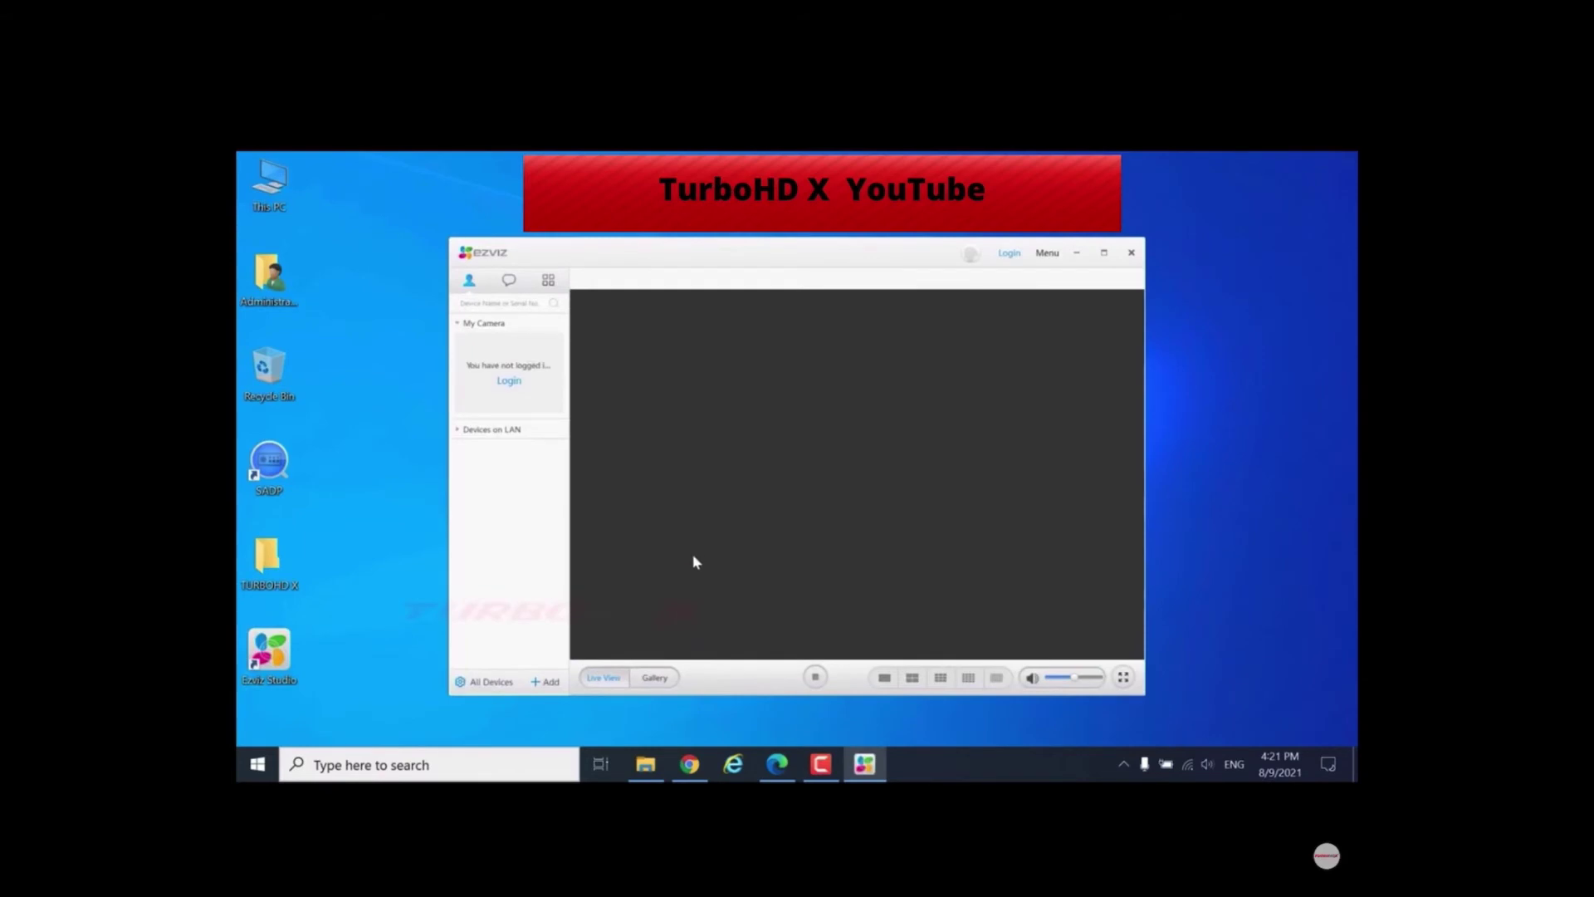
left_click(486, 684)
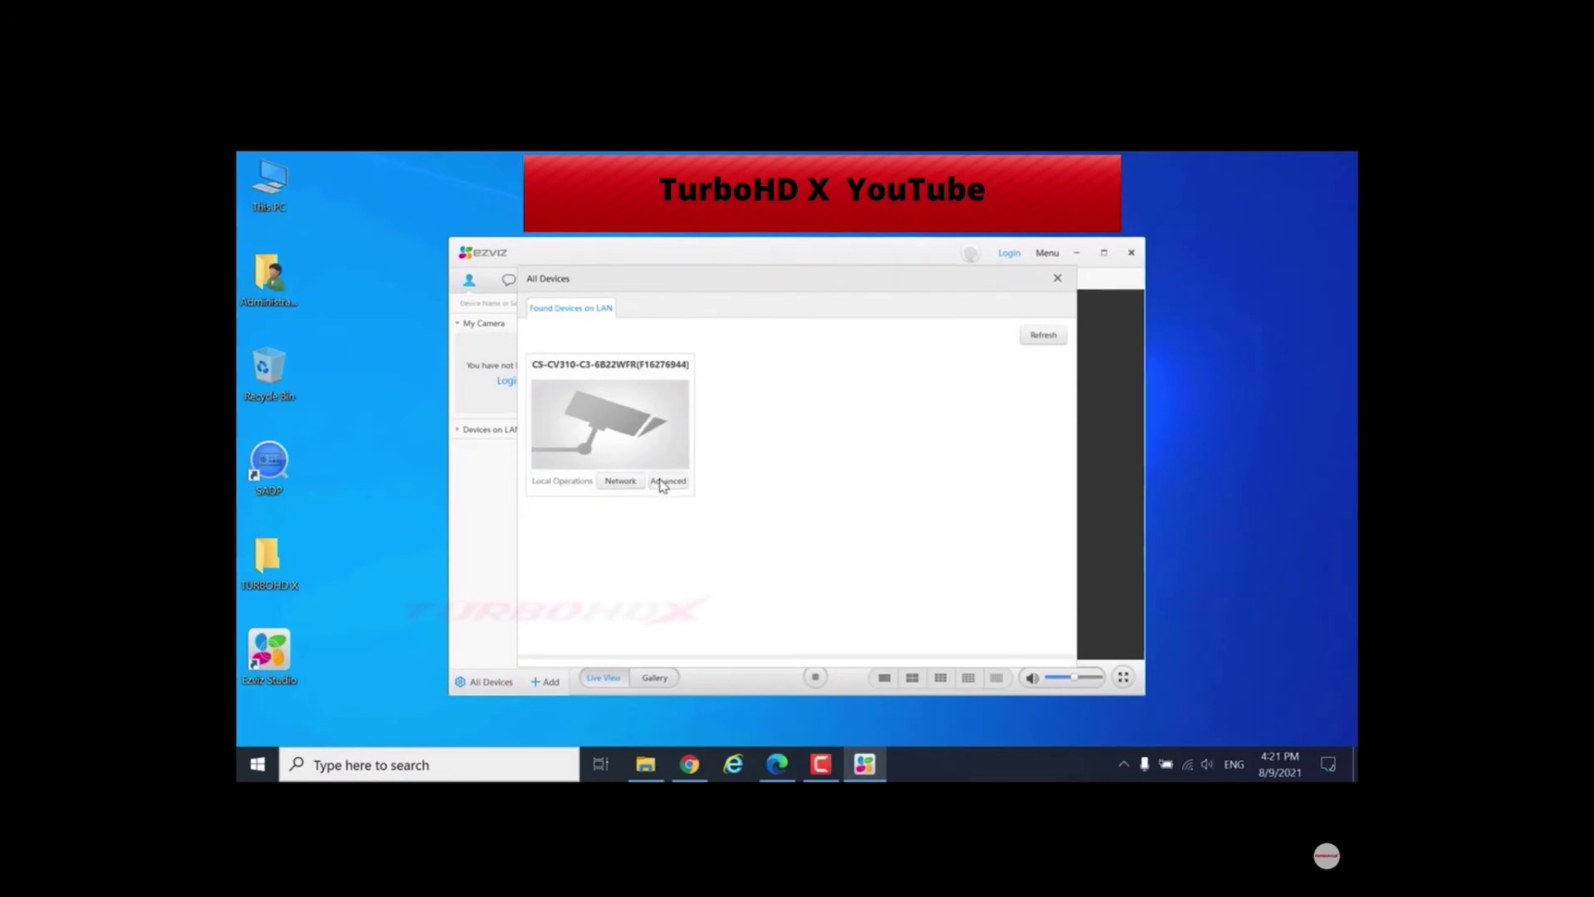
left_click(661, 481)
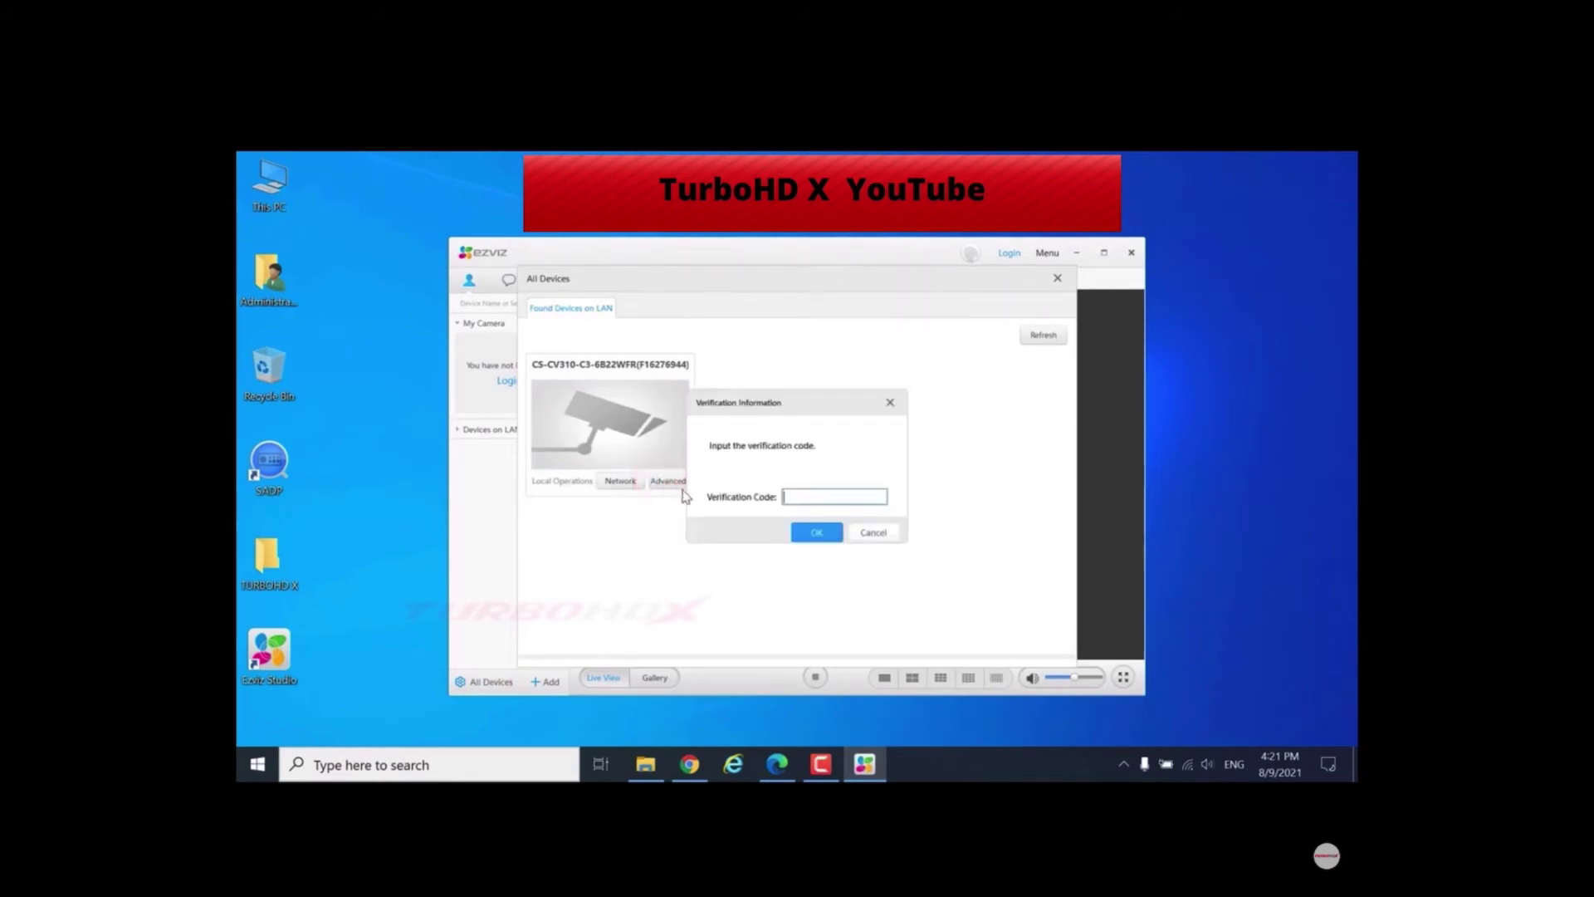
left_click(808, 496)
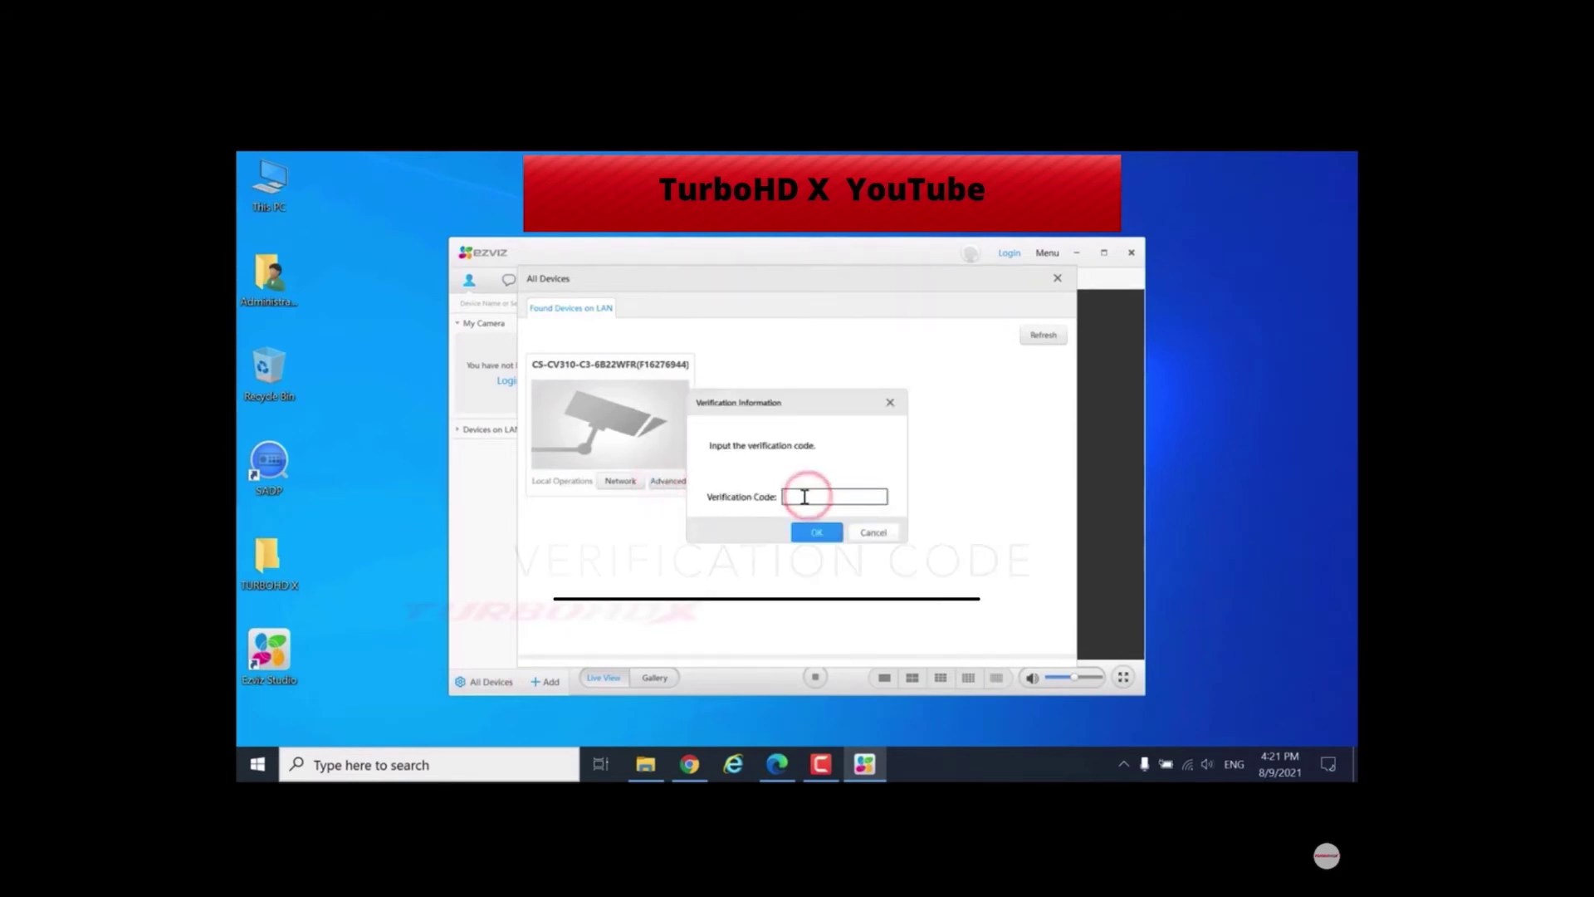
type("•••")
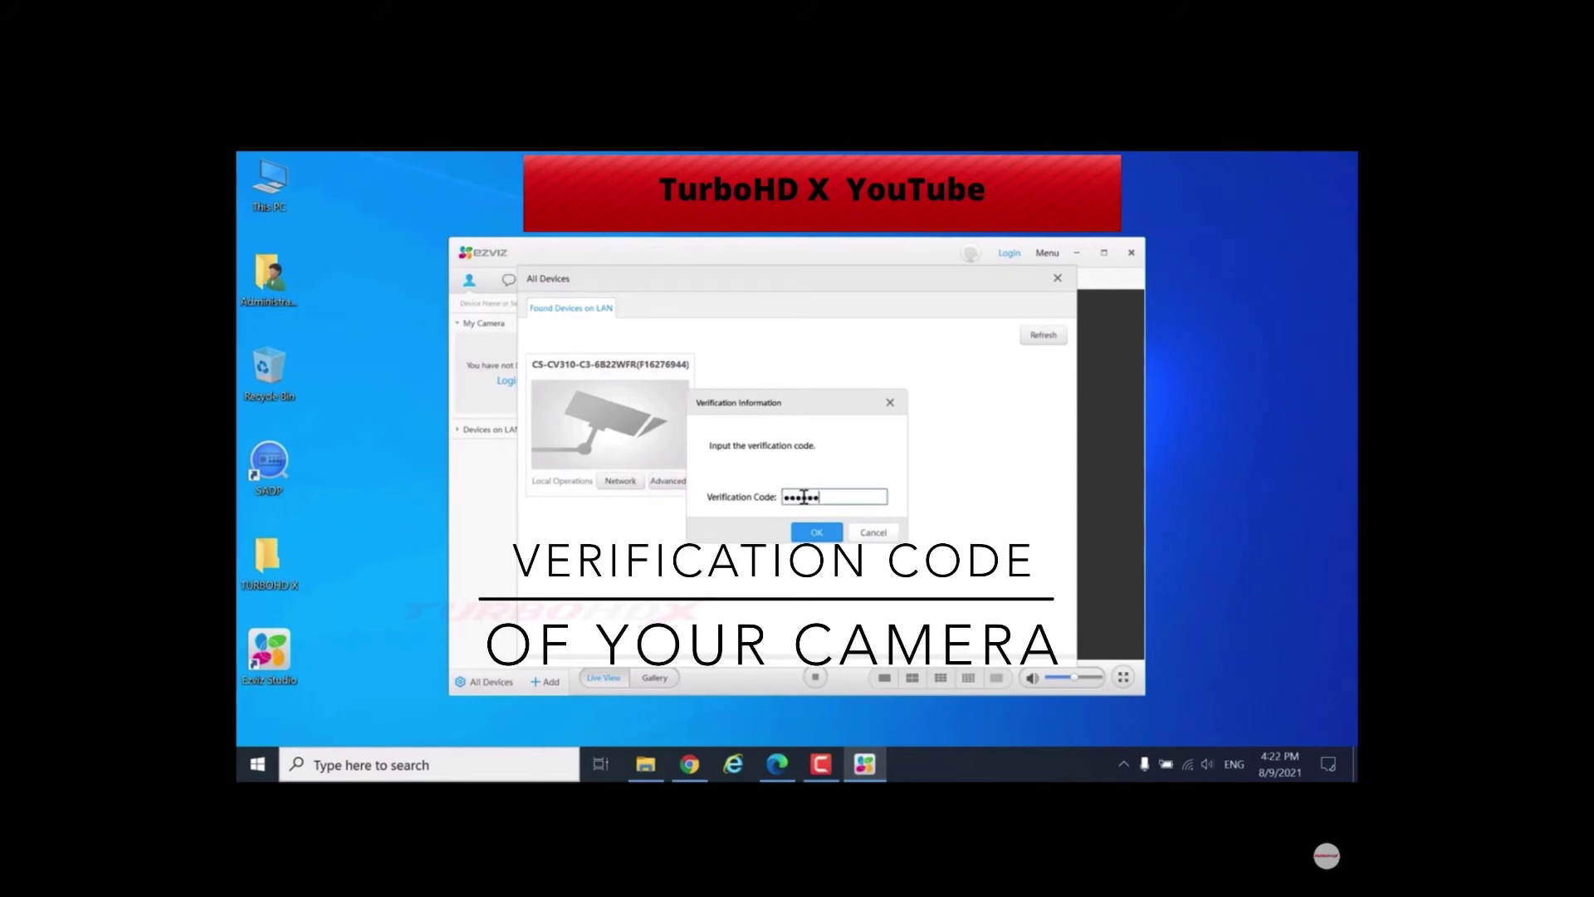
left_click(816, 532)
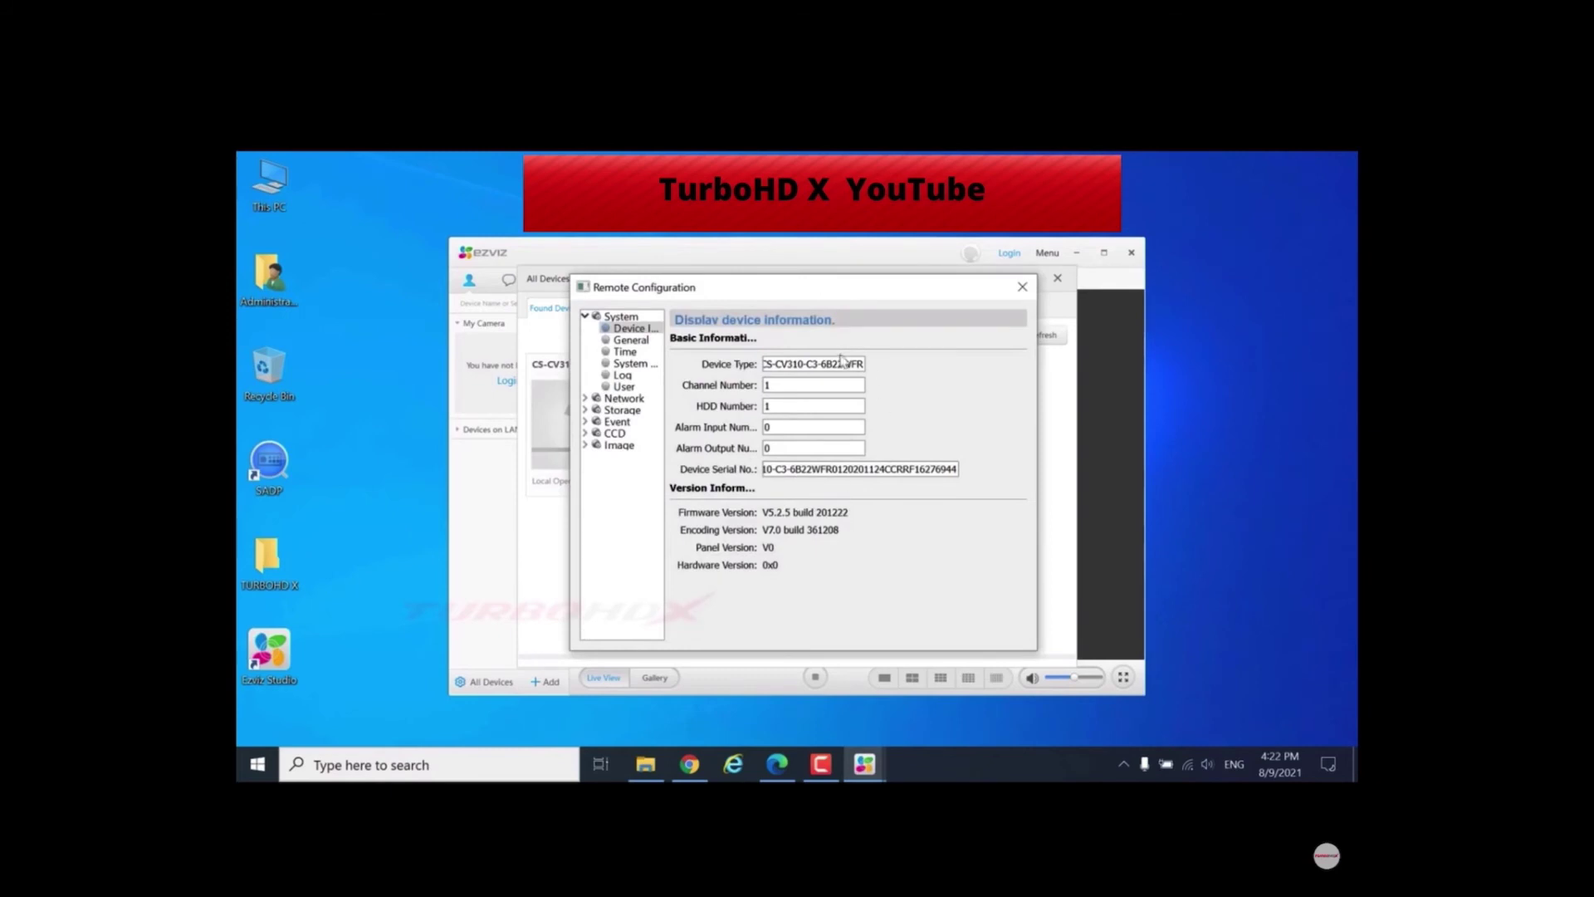
- Examine the camera's General, Time and Image Settings pages in Remote Configuration
left_click(631, 340)
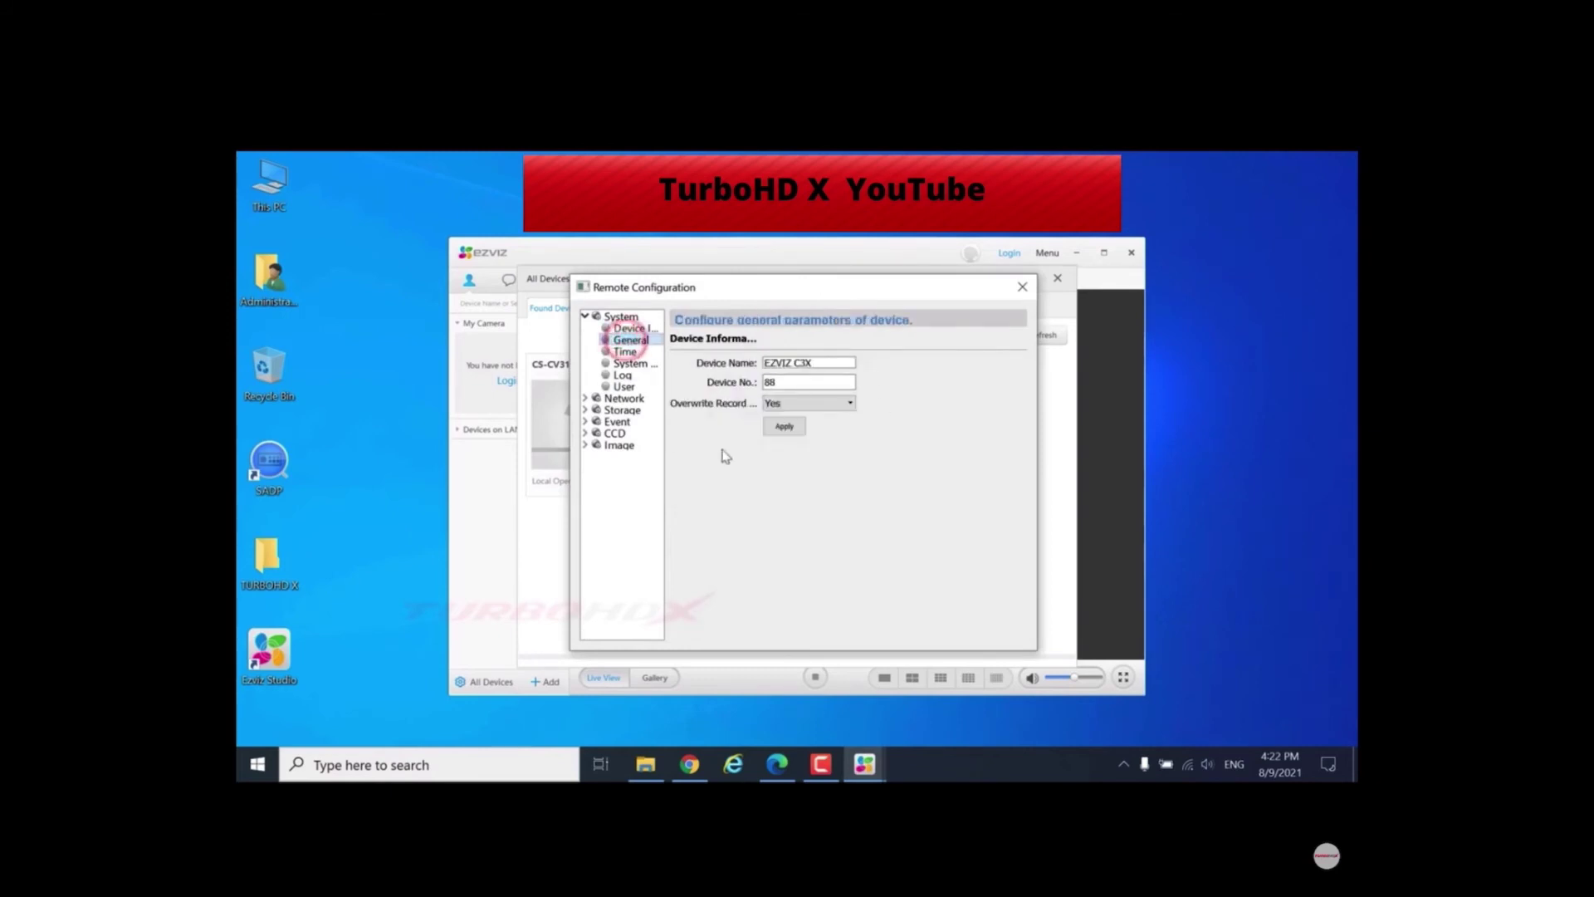
left_click(626, 351)
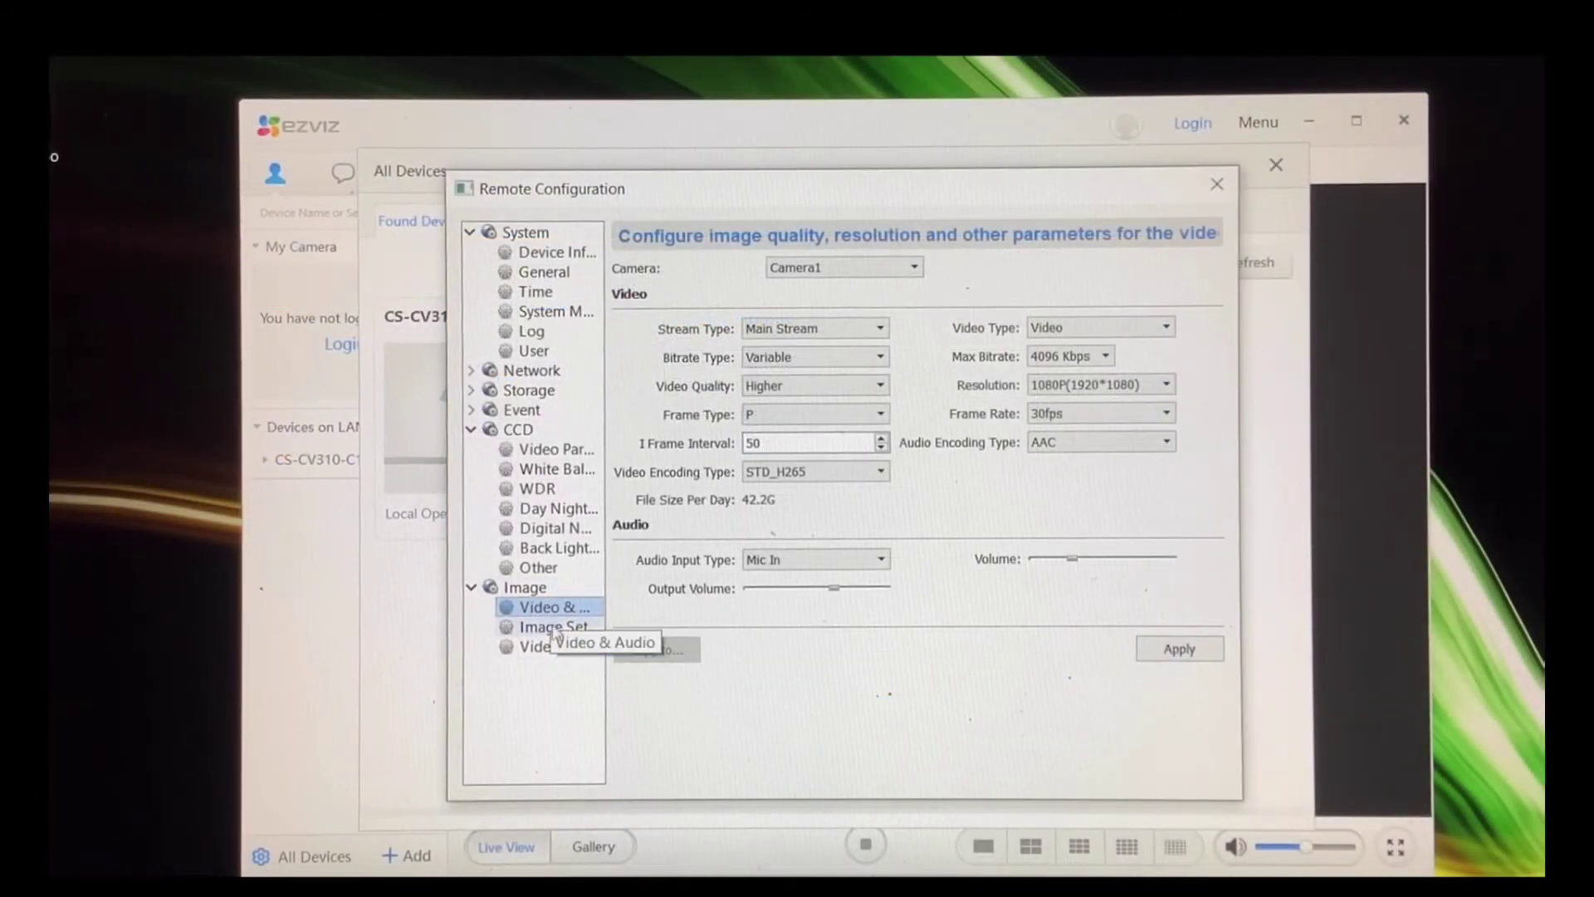
left_click(556, 628)
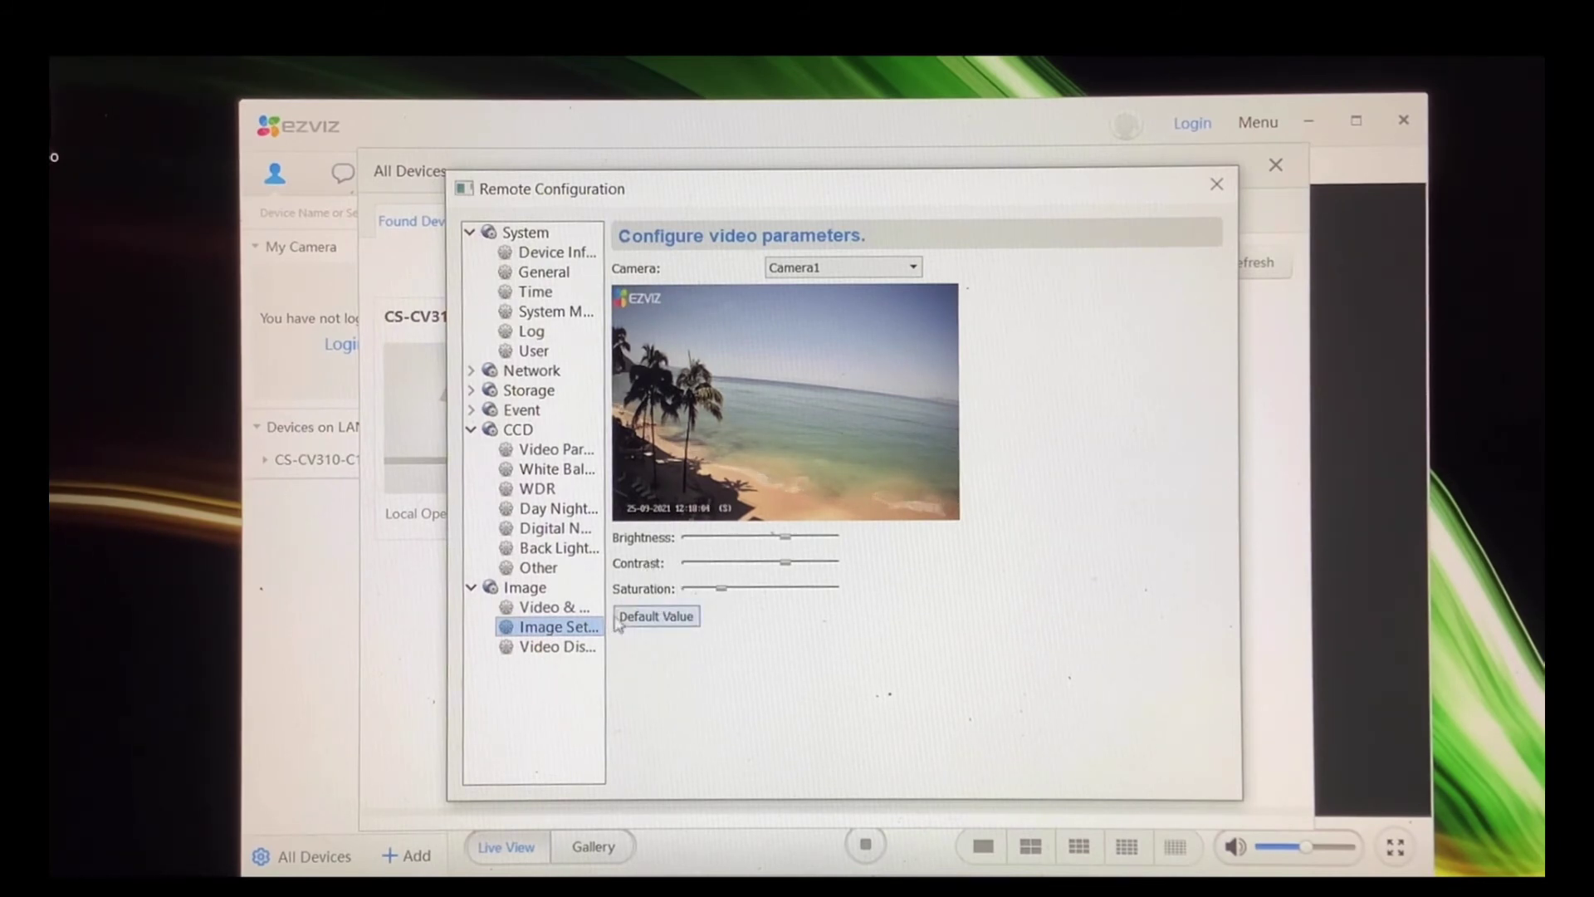
- Disable the Show Yingshi logo overlay in the camera's video display settings and apply the change
left_click(558, 649)
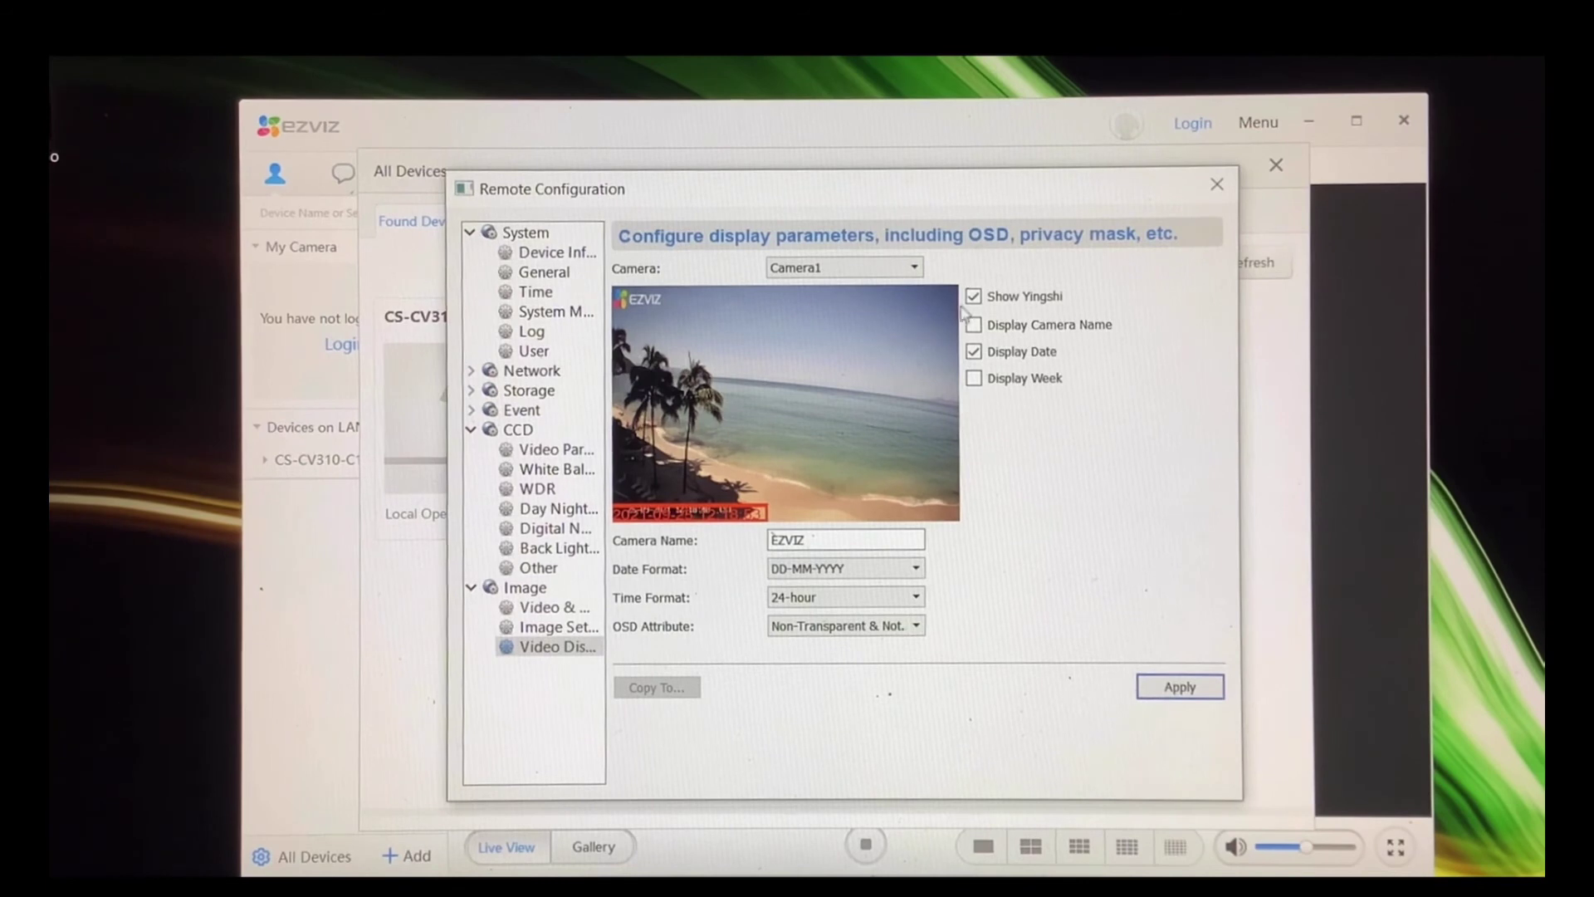
left_click(973, 297)
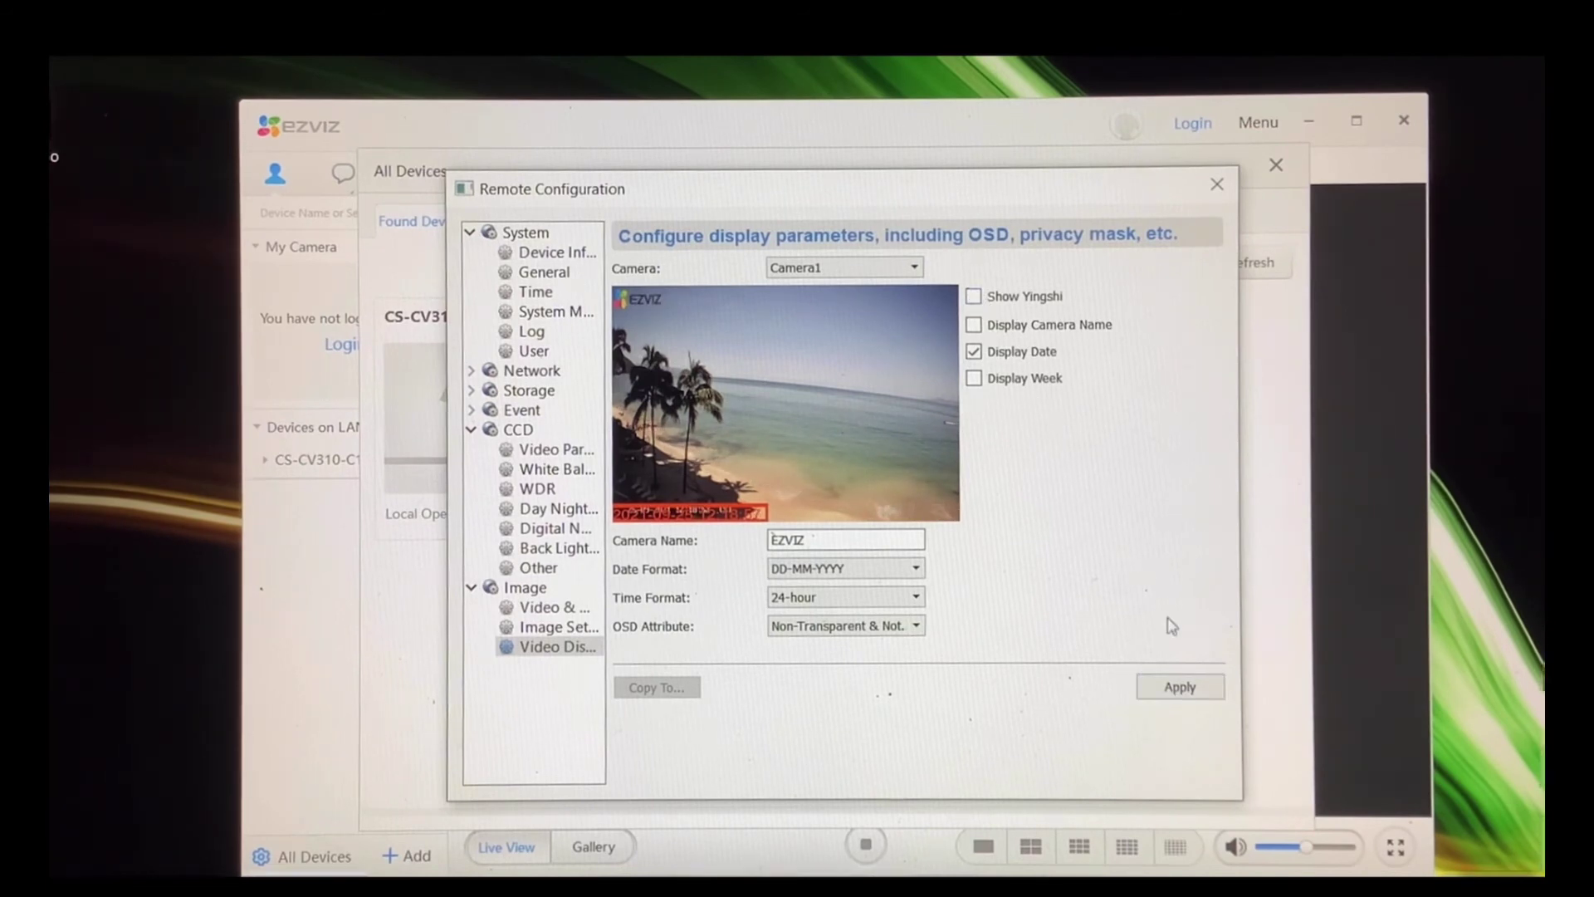
left_click(1183, 689)
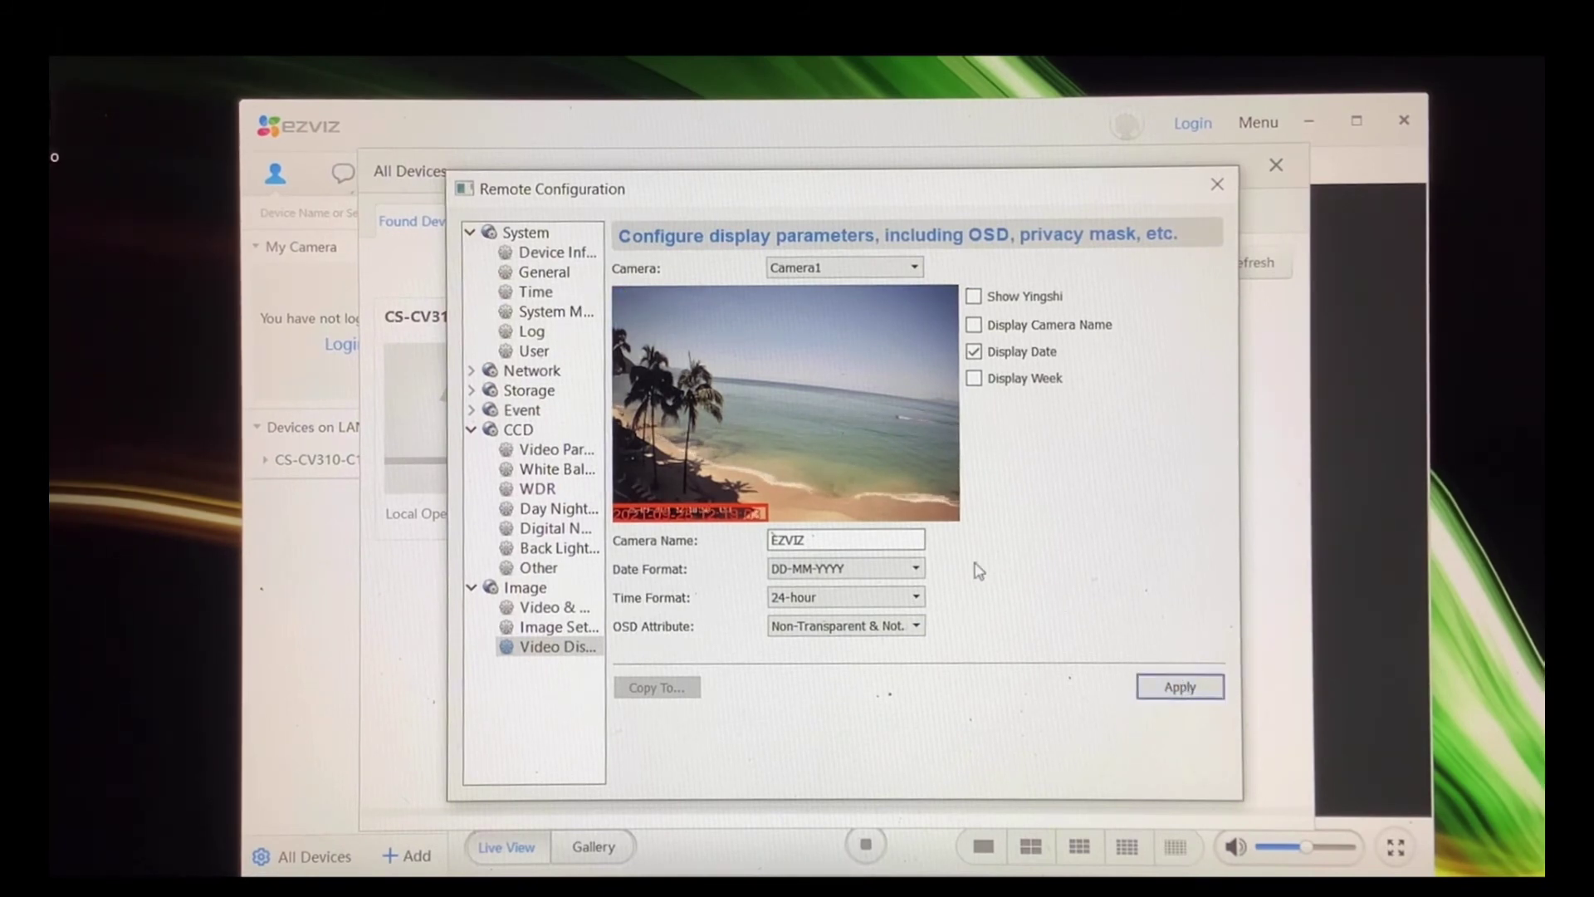
- Set the camera name to "play punta negra", enable Display Camera Name on the video, and apply the changes
left_click(867, 542)
key("BackSpace")
key("BackSpace")
key("BackSpace")
key("BackSpace")
key("BackSpace")
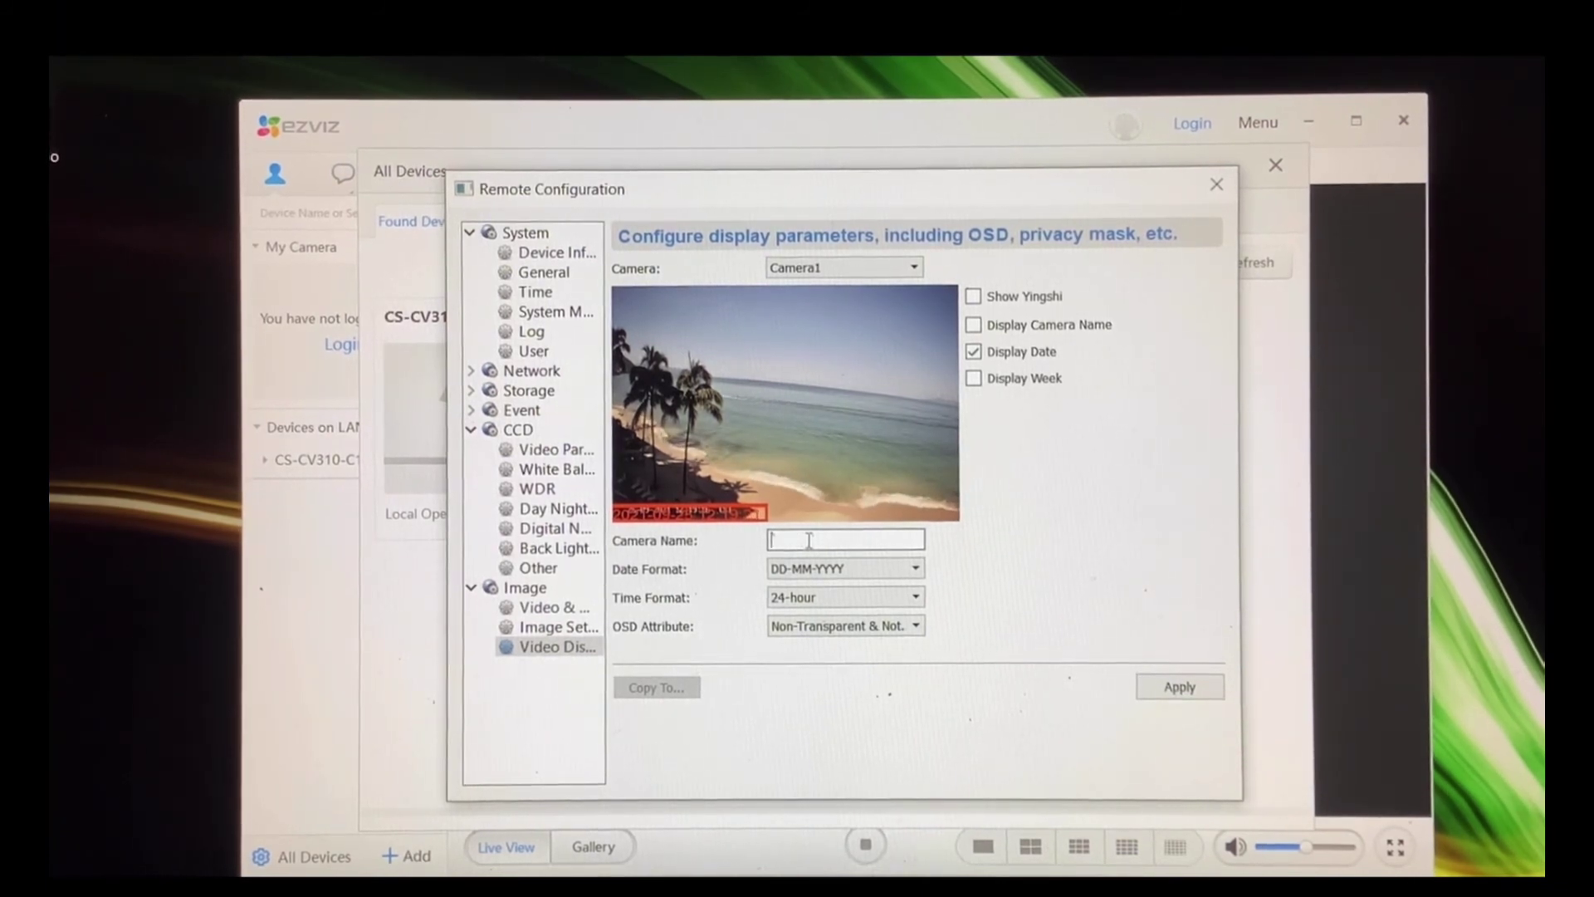
type("play punta negra")
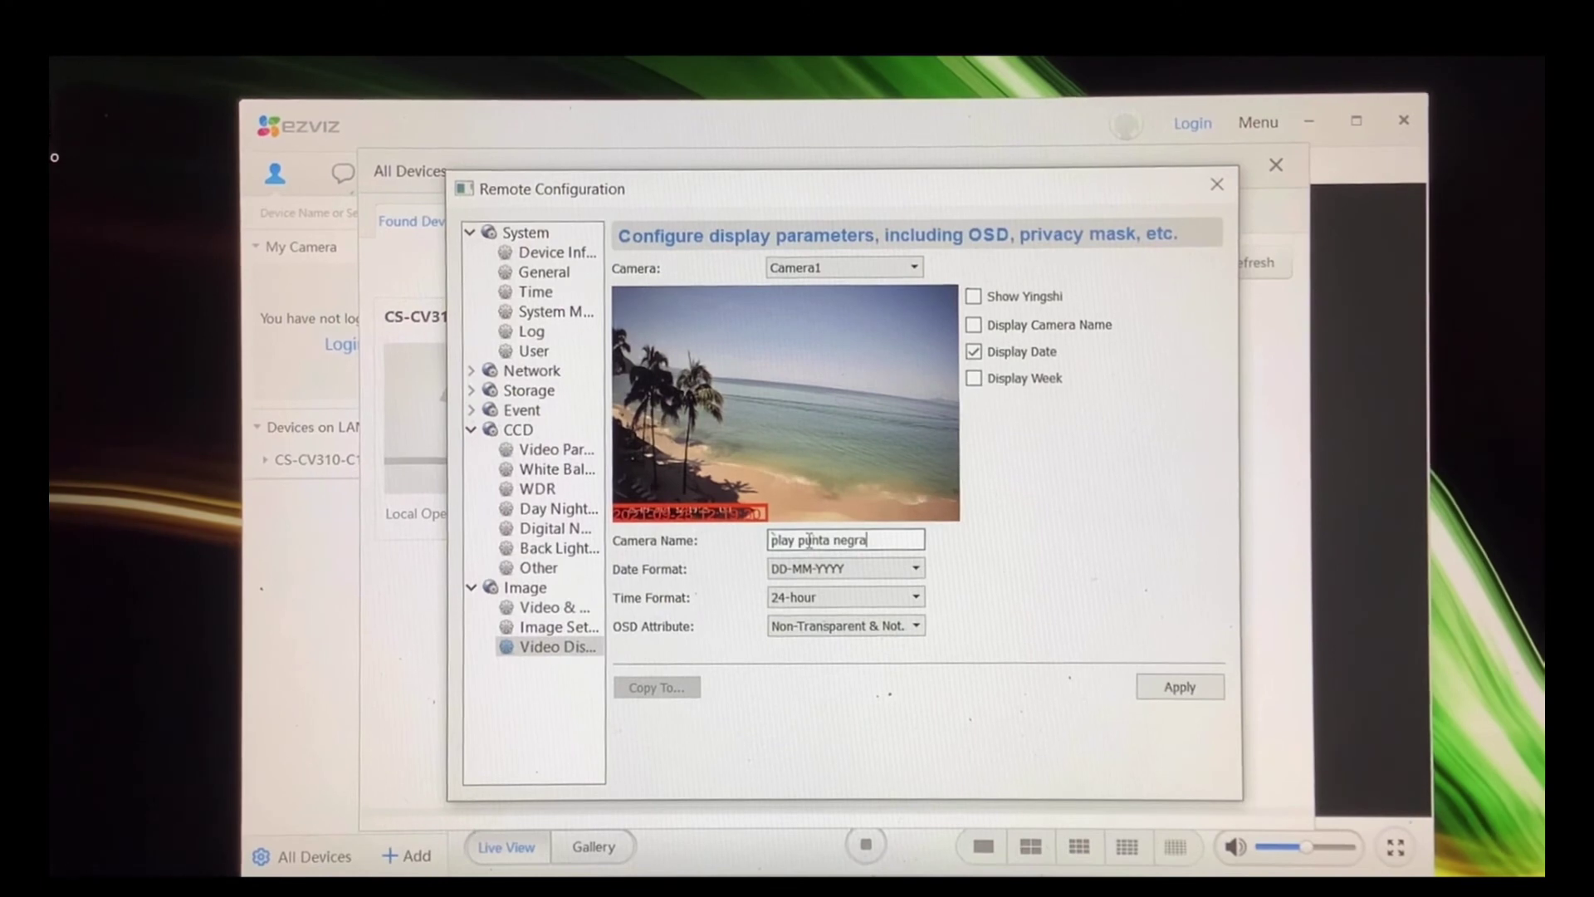
left_click(1149, 686)
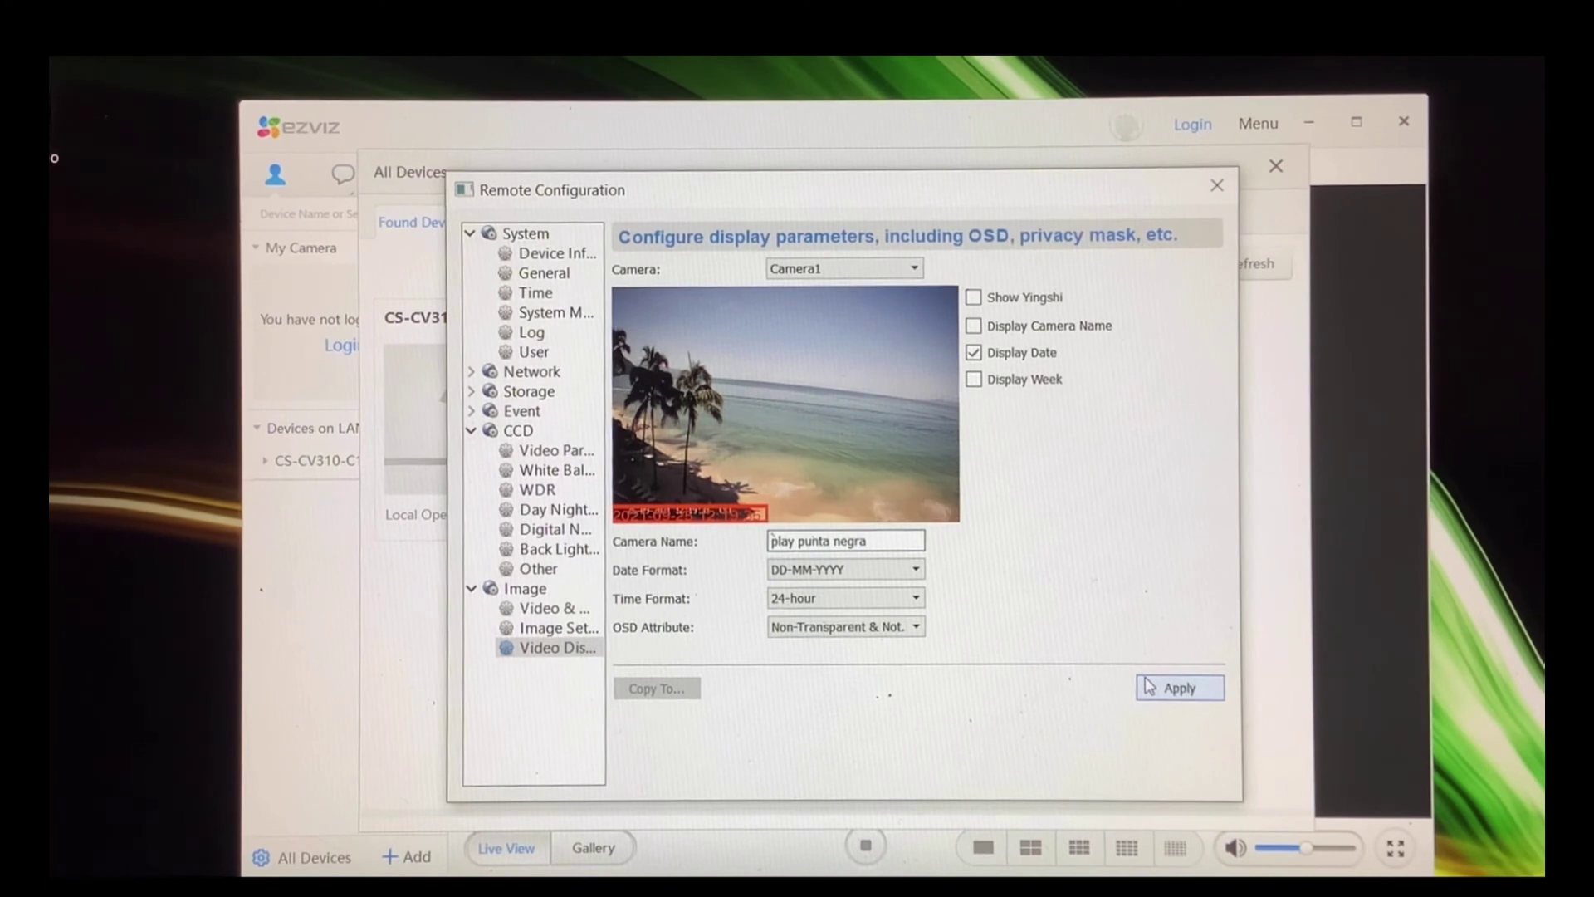
left_click(1171, 699)
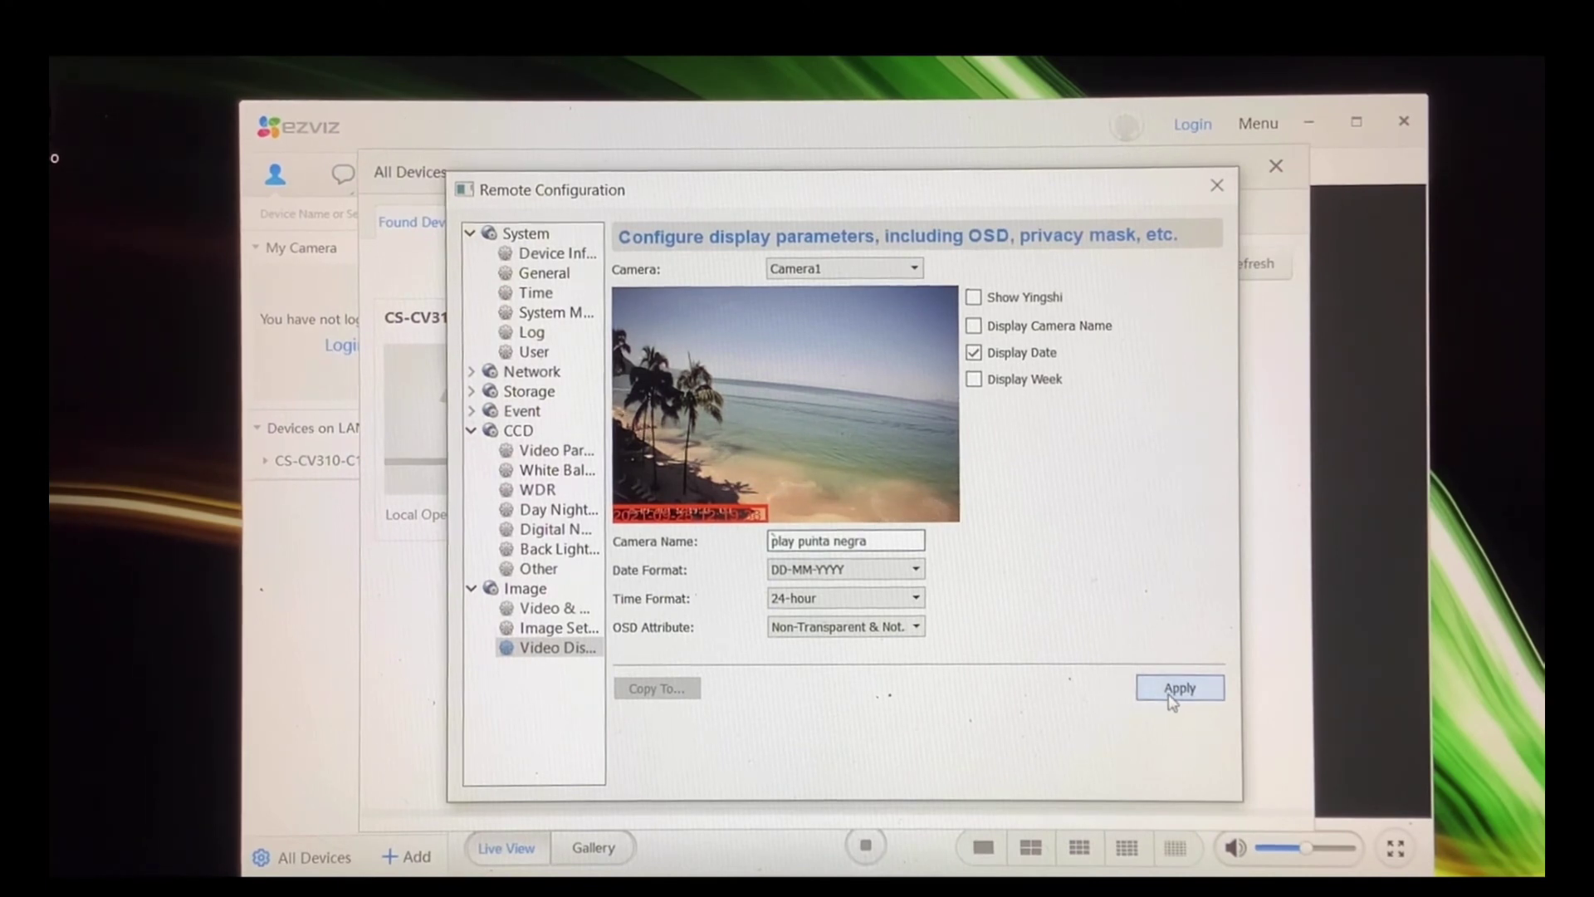
left_click(974, 327)
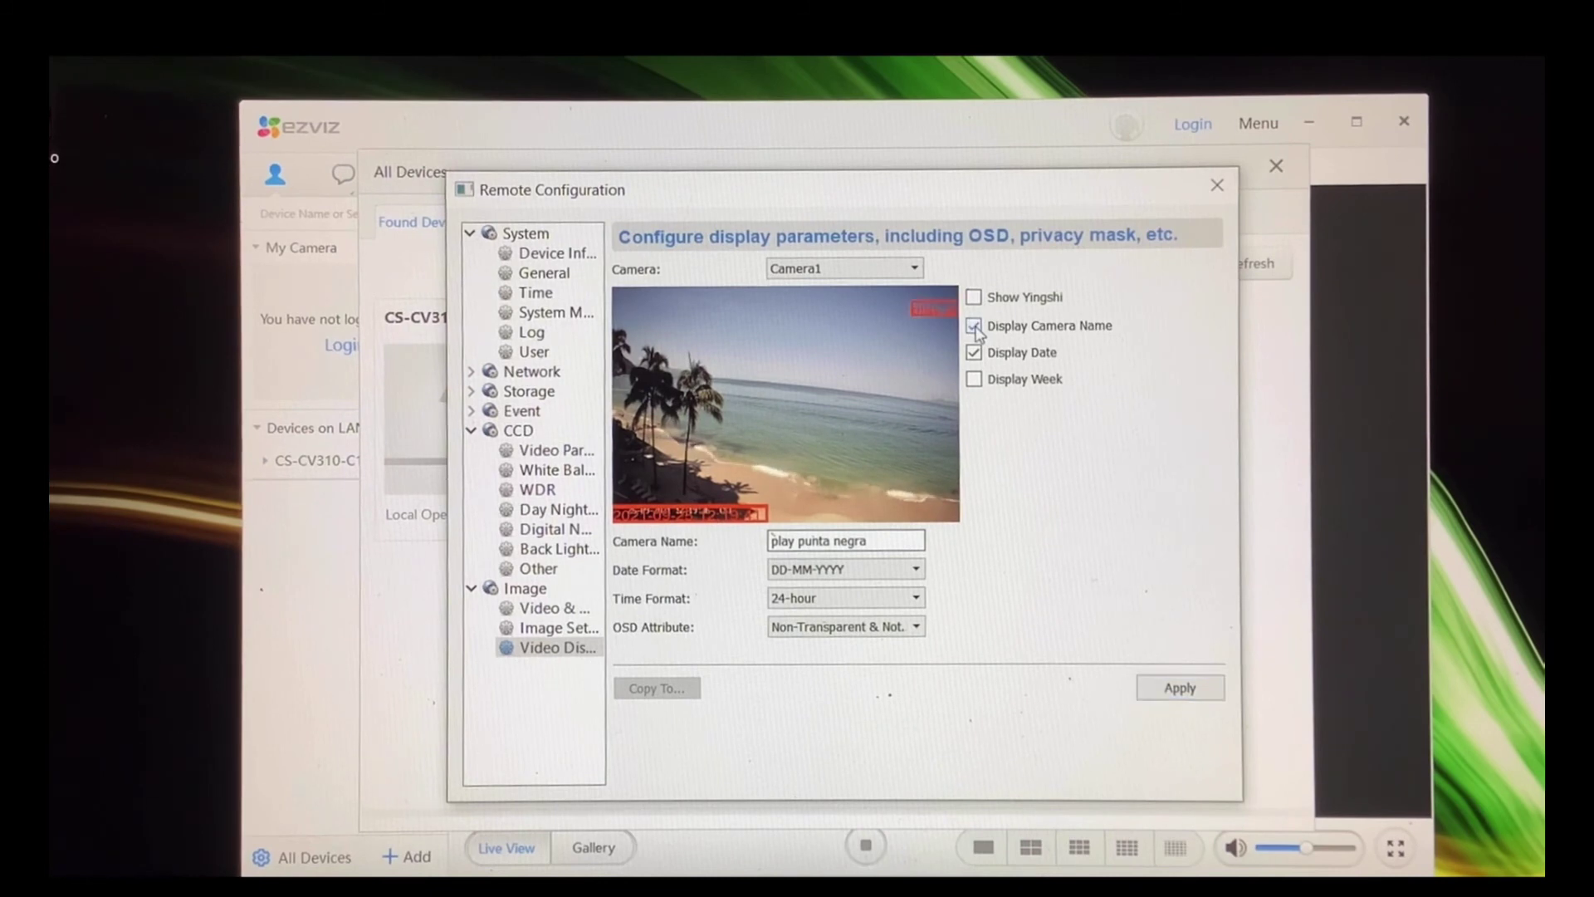
left_click(1144, 693)
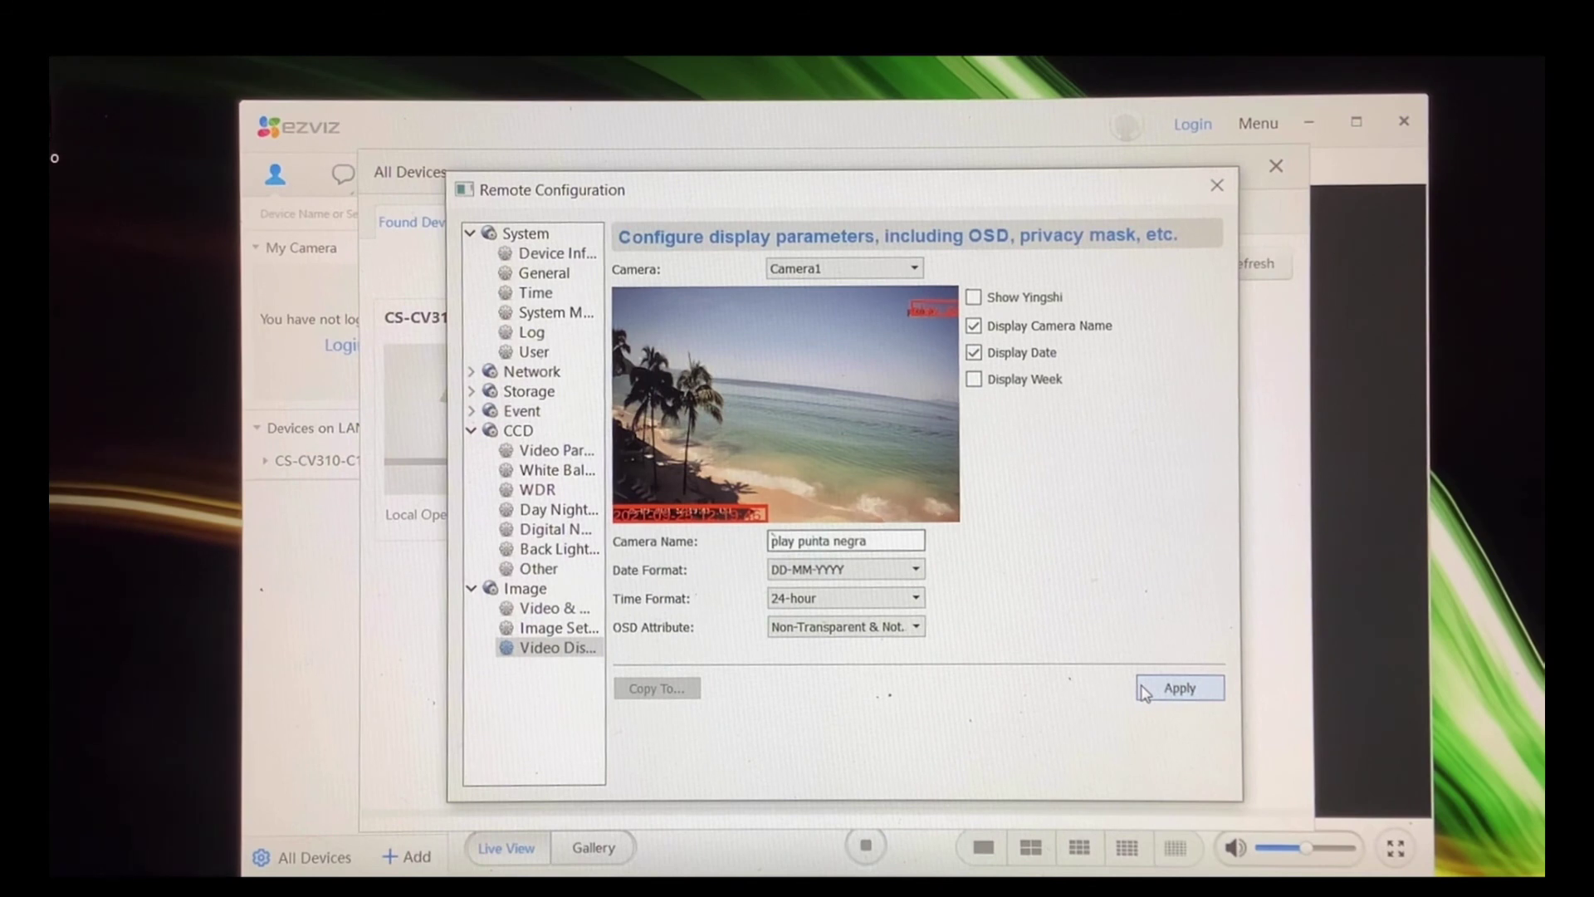